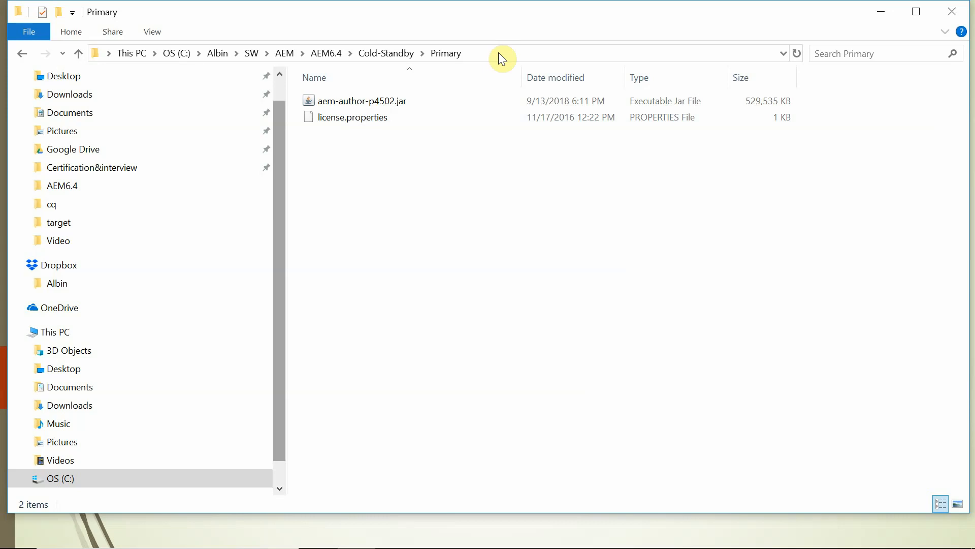
Open Command Prompt in the C:\Albin\SW\AEM\AEM6.4\Cold-Standby\Primary folder.
left_click(499, 53)
key("ctrl+c")
key("alt+Tab")
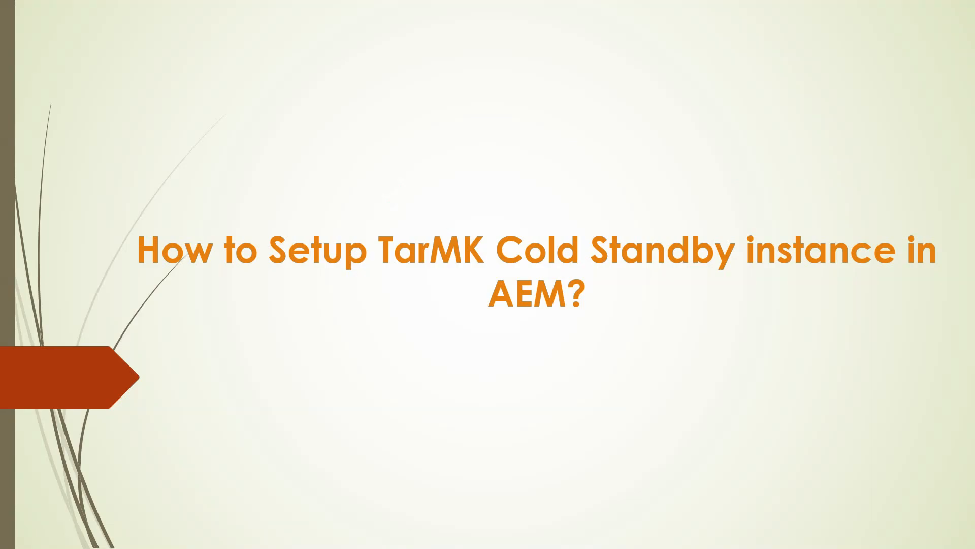
key("super")
type("cmd")
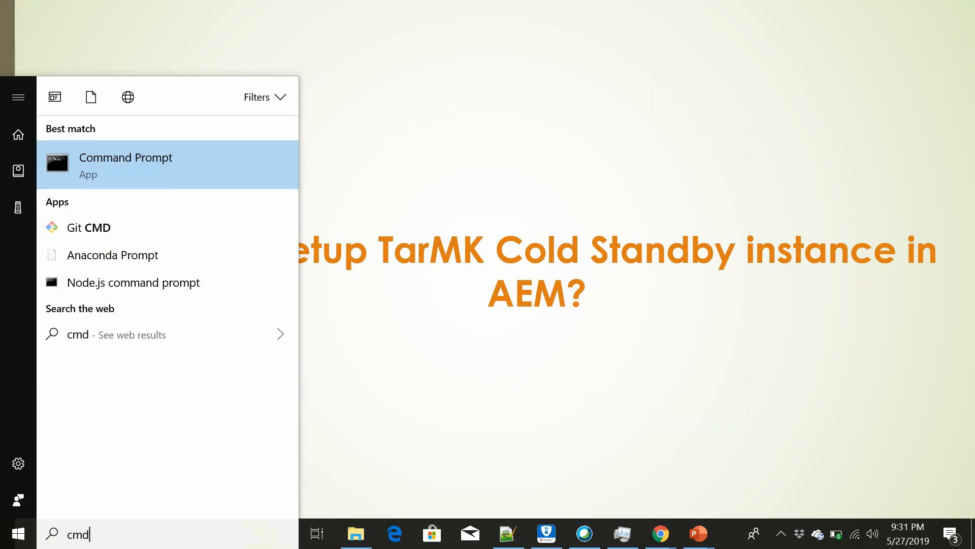
key("Return")
type("cd")
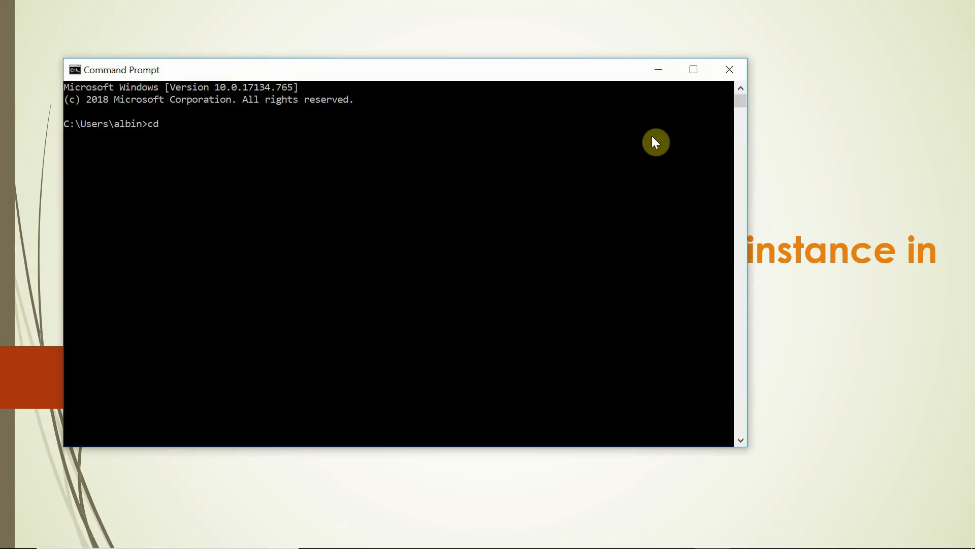
right_click(322, 248)
key("Return")
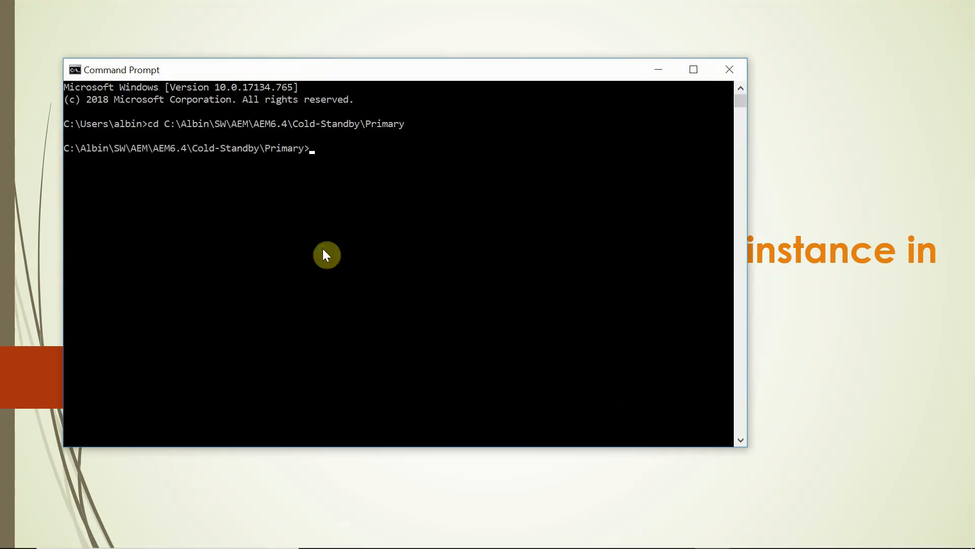
Run 'java -jar aem-author-p4502.jar -unpack', copied from the setup notes, to extract crx-quickstart.
key("alt+Tab")
key("alt+Tab")
key("alt+Tab")
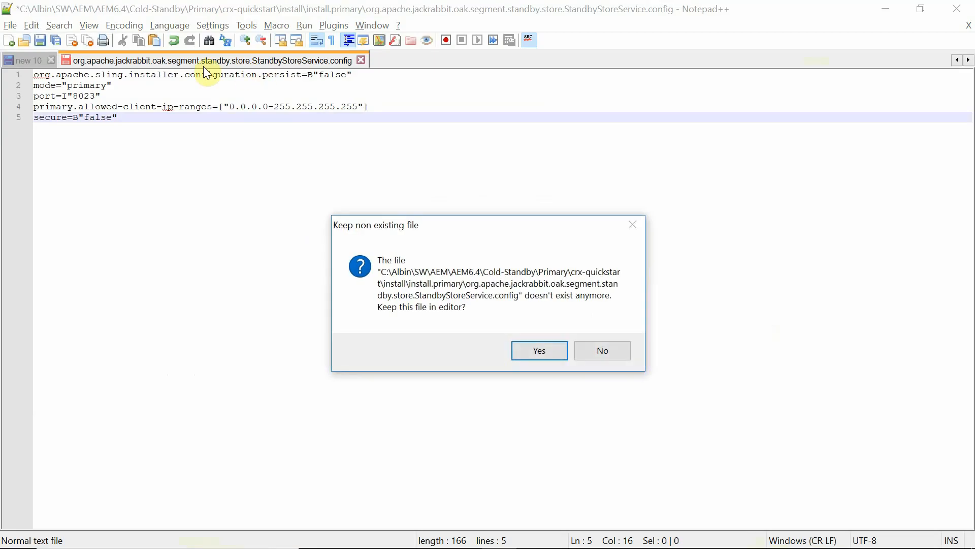
left_click(613, 353)
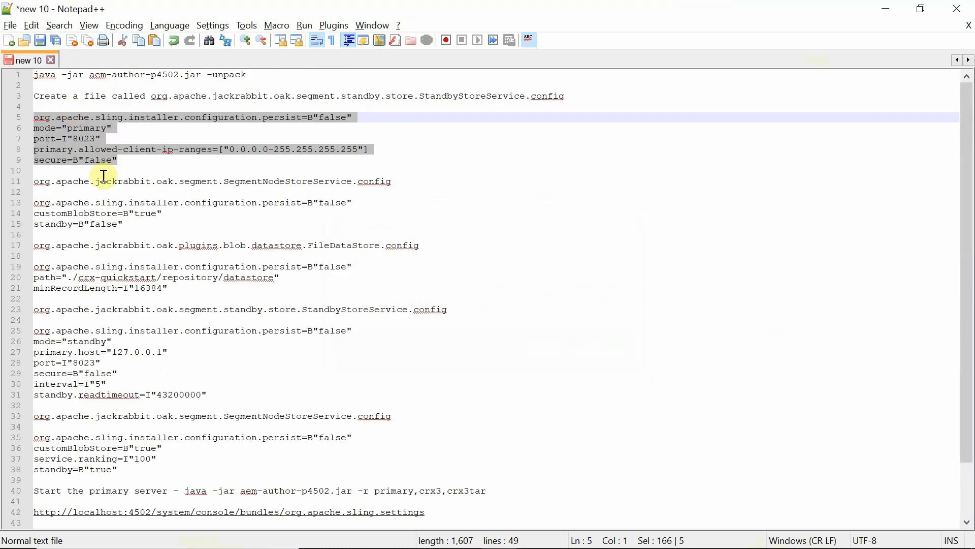
left_click(180, 181)
left_click_drag(252, 75, 4, 51)
key("ctrl+c")
key("alt+Tab")
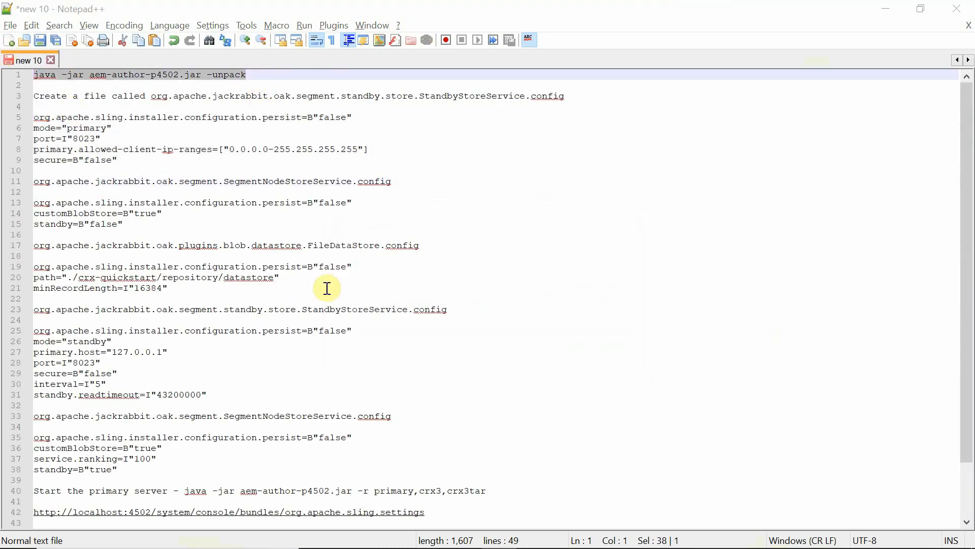
right_click(410, 272)
key("Return")
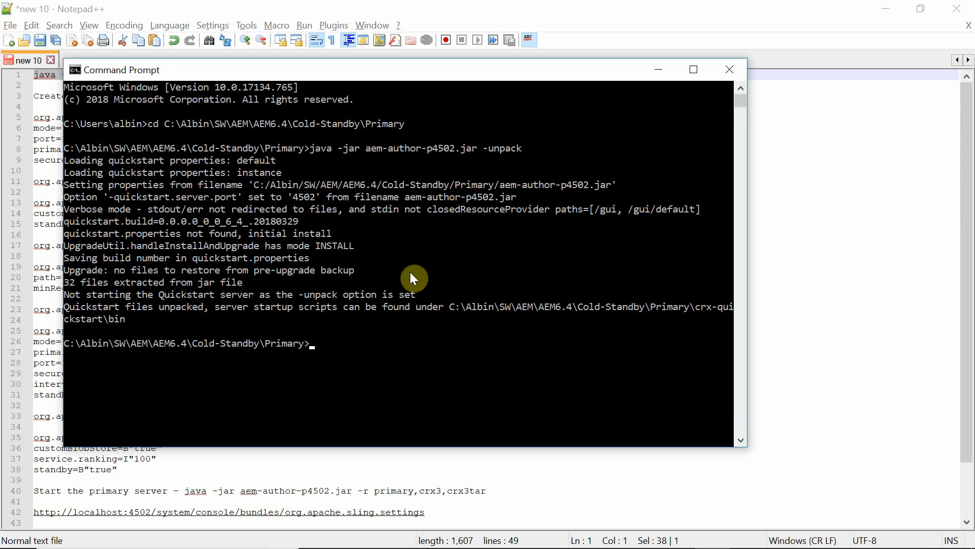
key("alt+Tab")
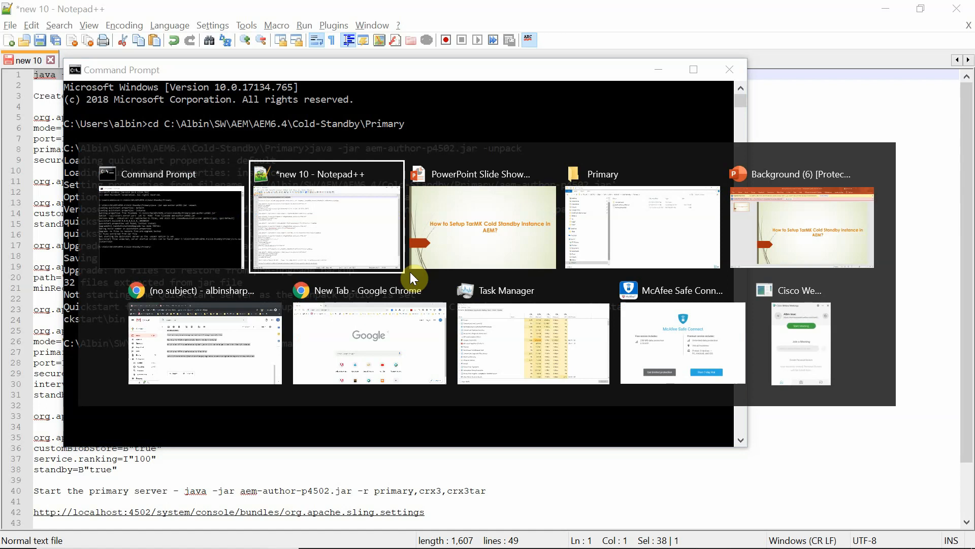
key("alt+Tab")
key("alt+Tab")
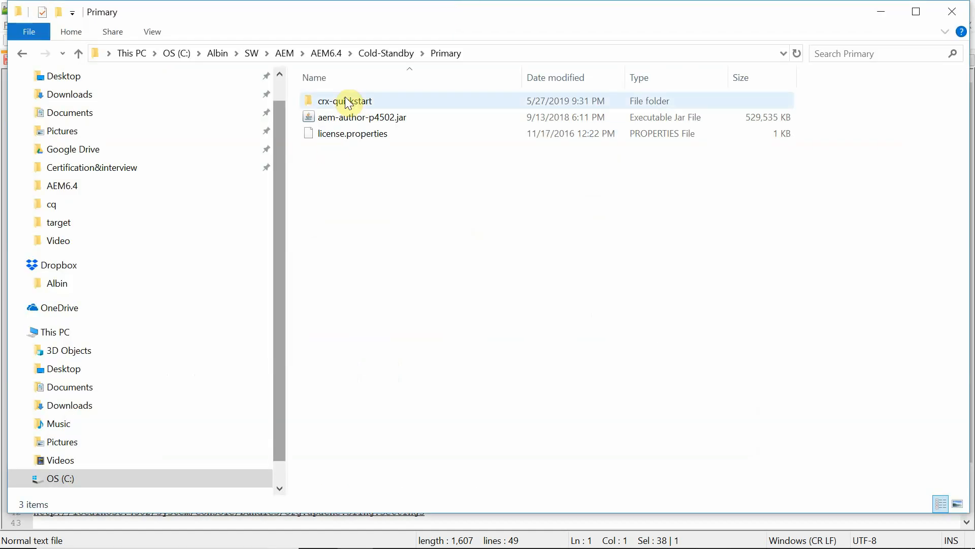
Create an 'install' folder inside crx-quickstart.
double_click(337, 98)
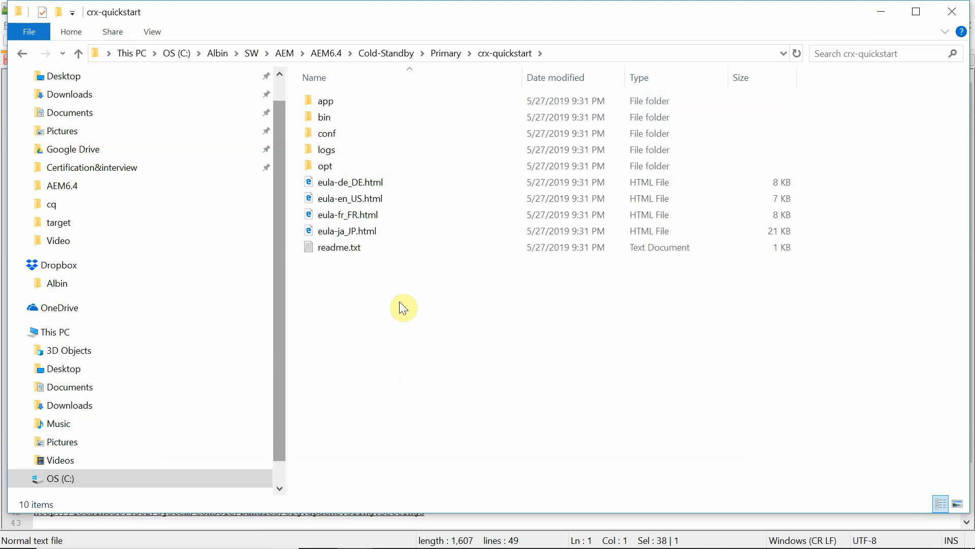
right_click(314, 292)
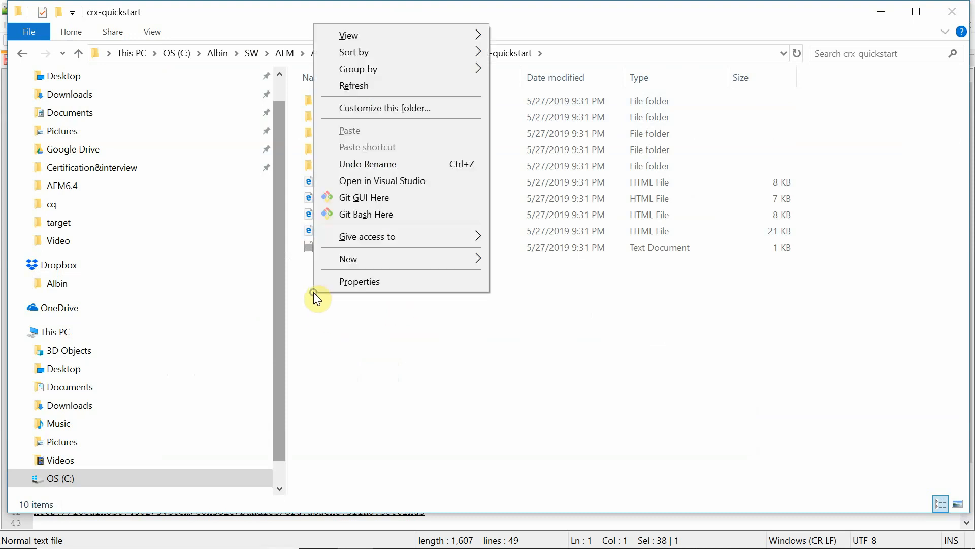
mouse_move(409, 259)
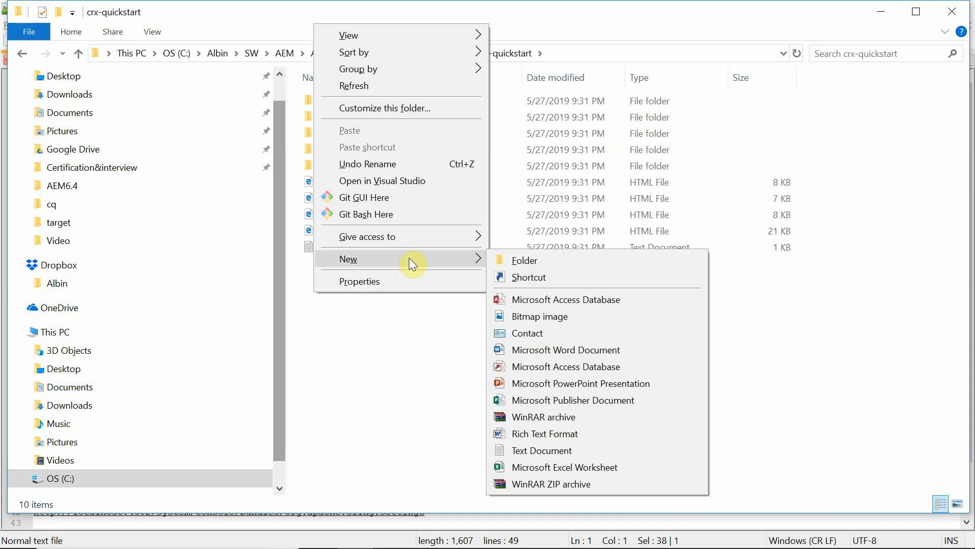
left_click(550, 260)
type("install")
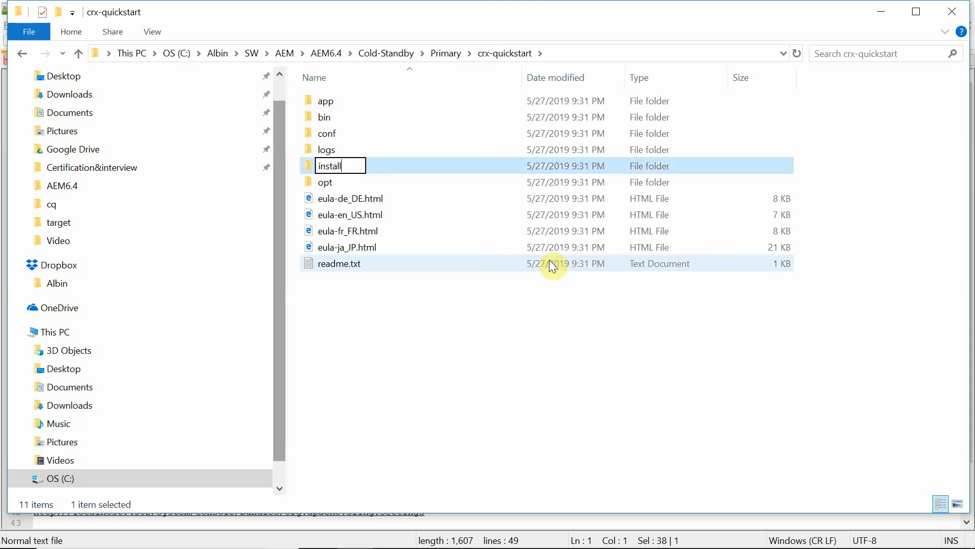
key("Return")
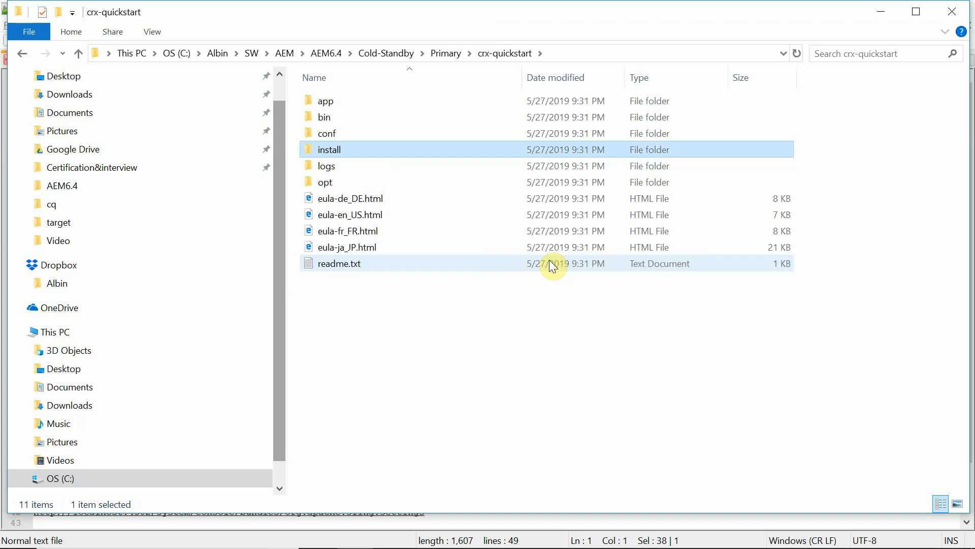
Create an 'install.primary' folder inside install and open it.
double_click(334, 149)
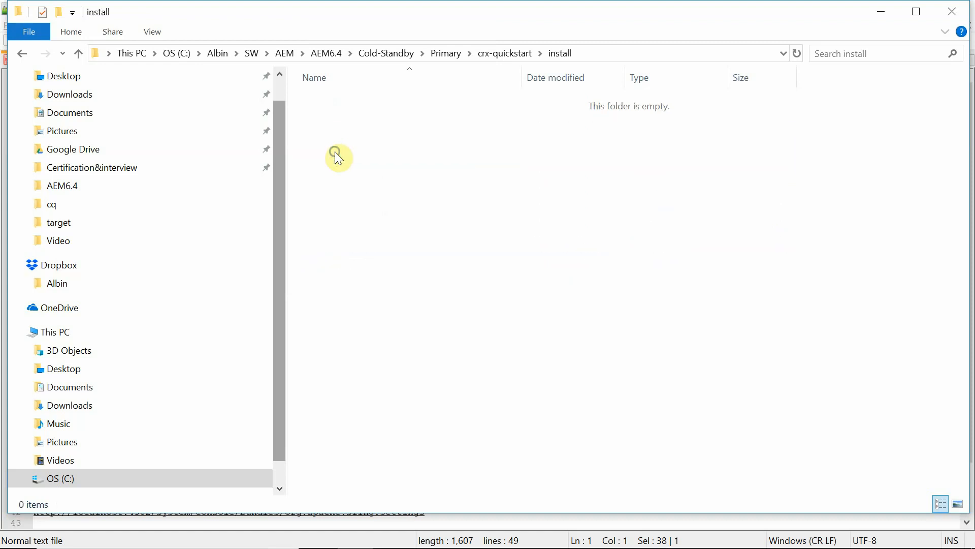
right_click(335, 151)
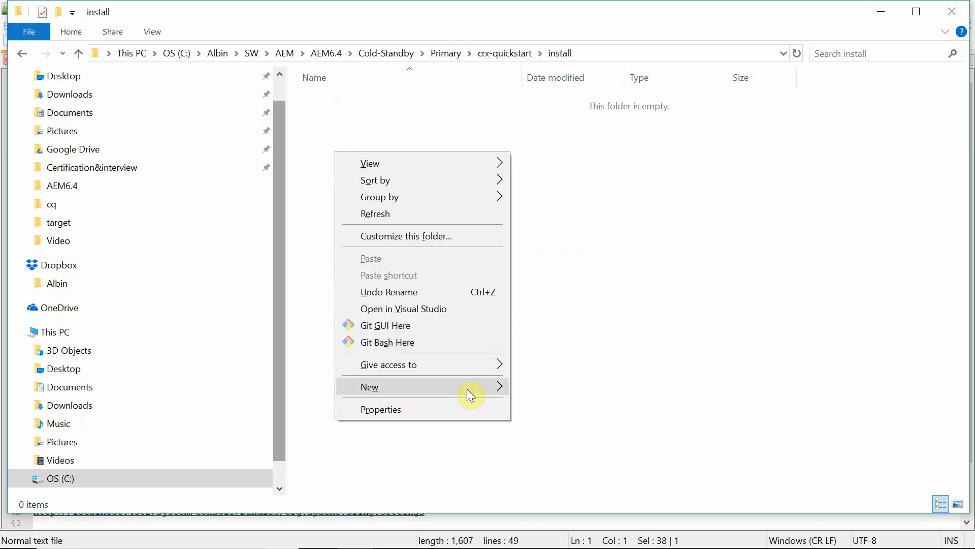
mouse_move(468, 389)
left_click(563, 157)
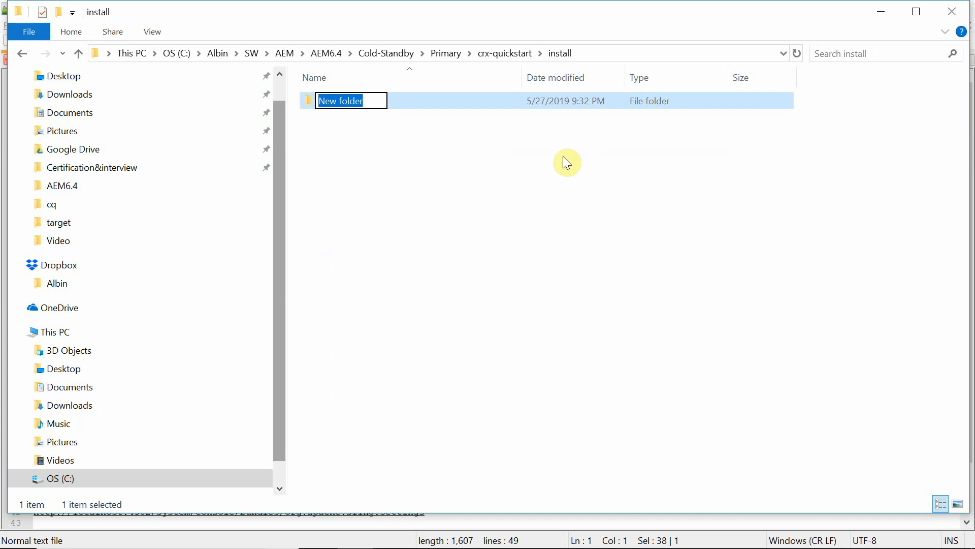
type("install")
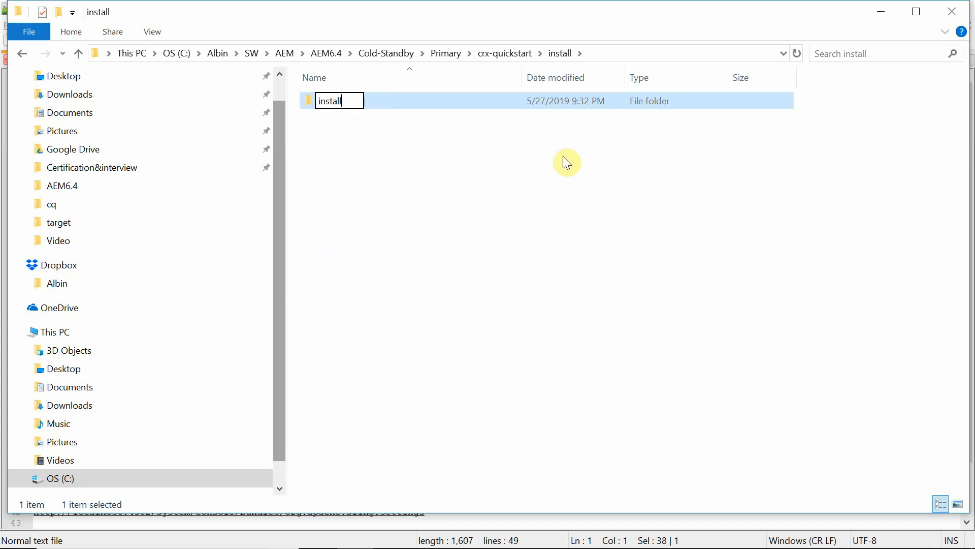
type(".primary")
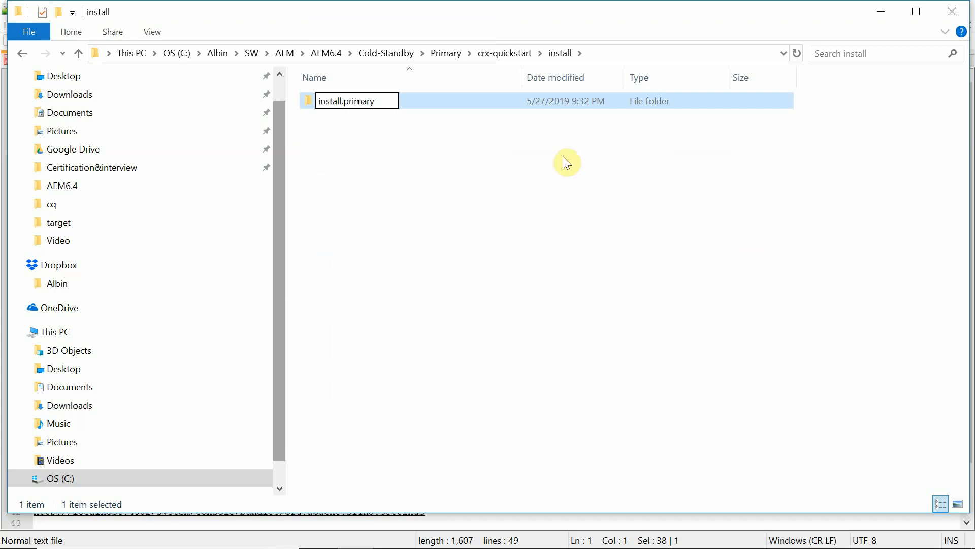
key("Return")
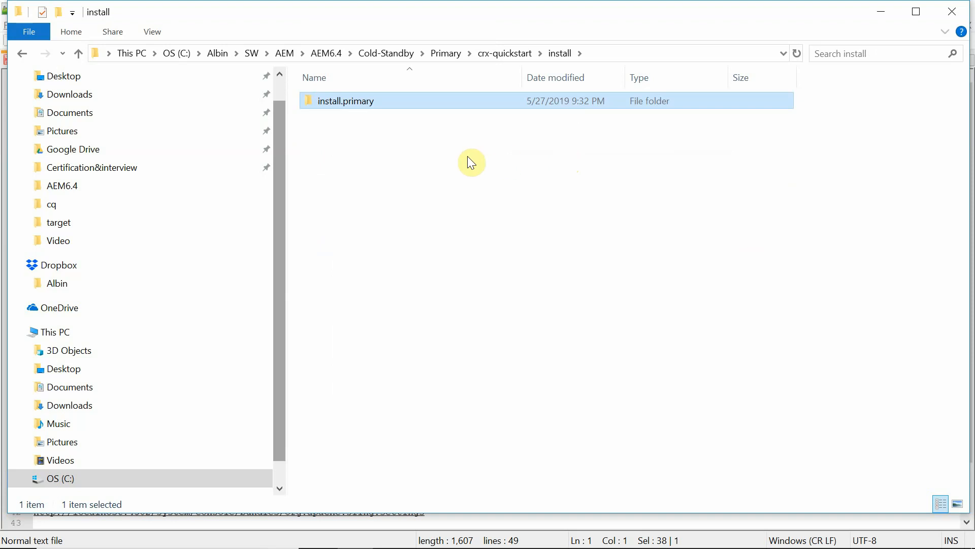
double_click(369, 102)
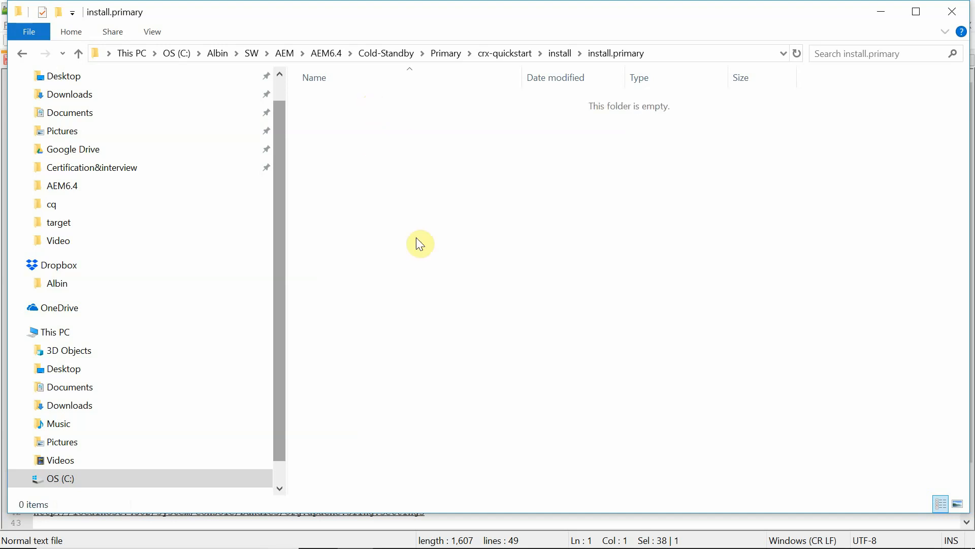
Create a StandbyStoreService.config file in install.primary, using the file name from the setup notes.
key("alt+Tab")
key("alt+Tab")
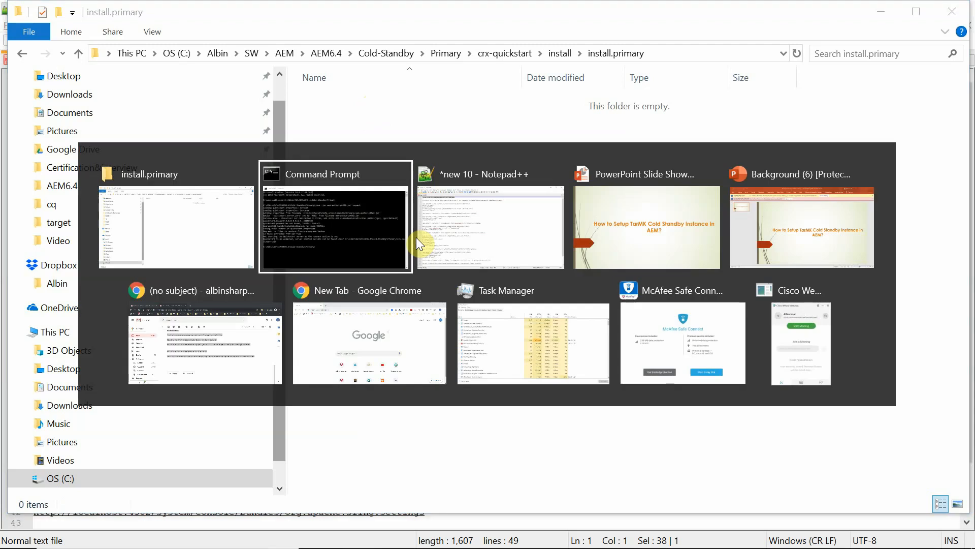
left_click_drag(573, 96, 151, 99)
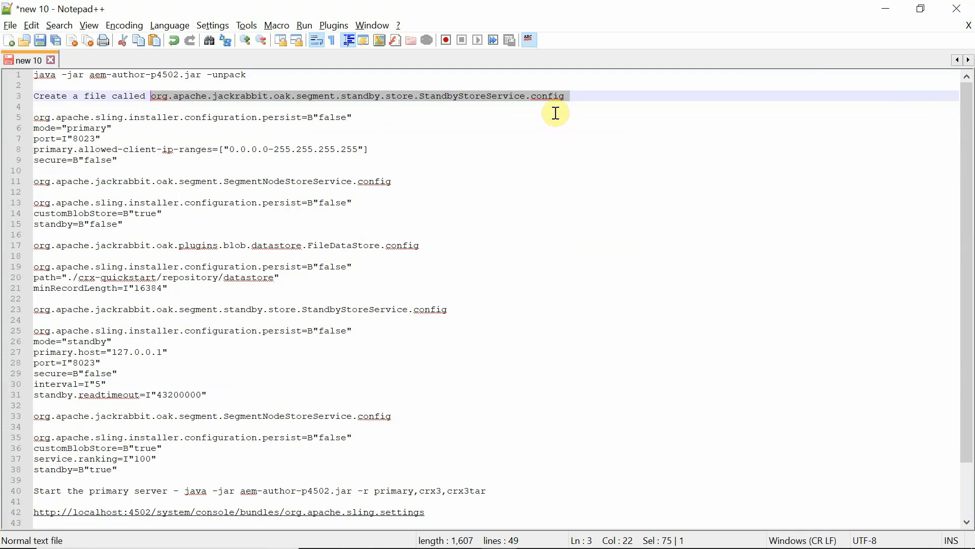
left_click_drag(567, 99, 156, 95)
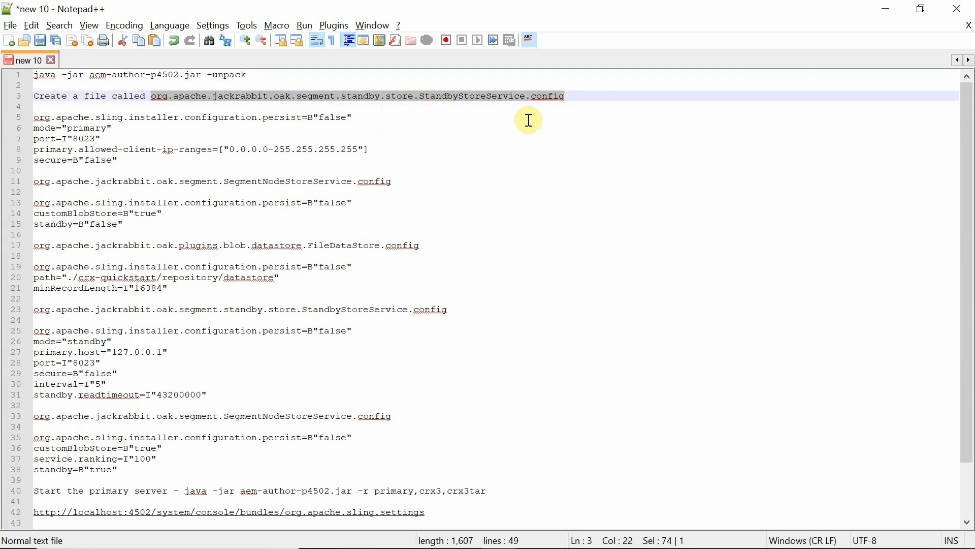
key("alt+Tab")
right_click(361, 143)
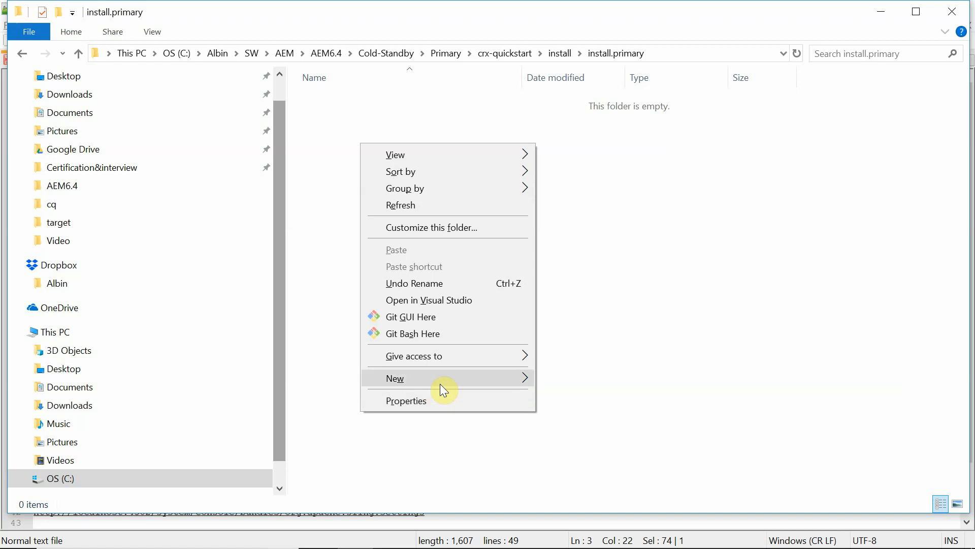
mouse_move(440, 383)
left_click(584, 343)
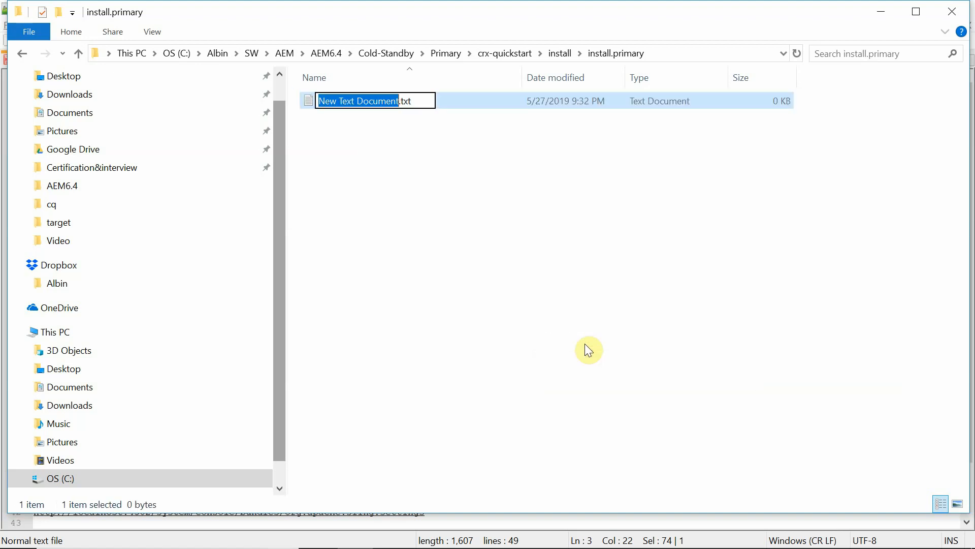
key("ctrl+a")
key("ctrl+v")
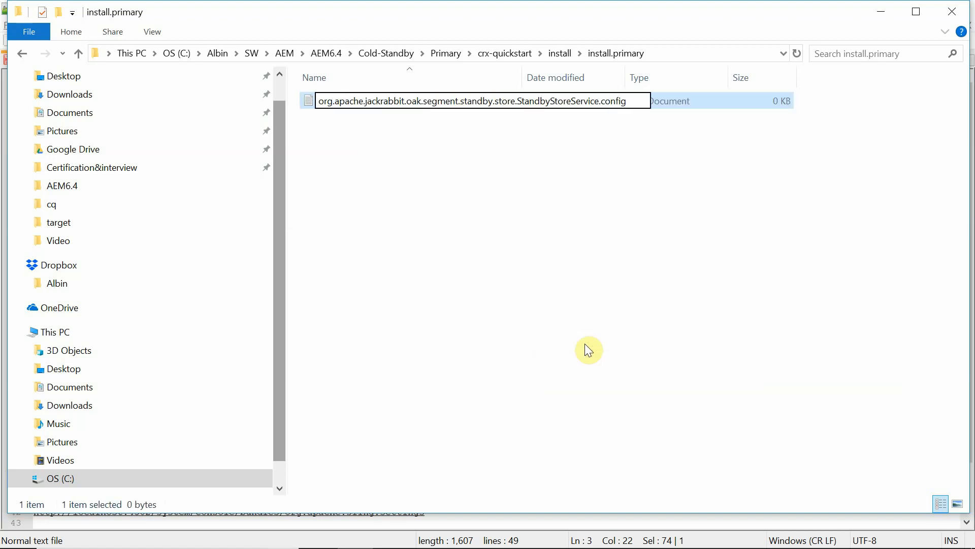
key("Return")
left_click(557, 291)
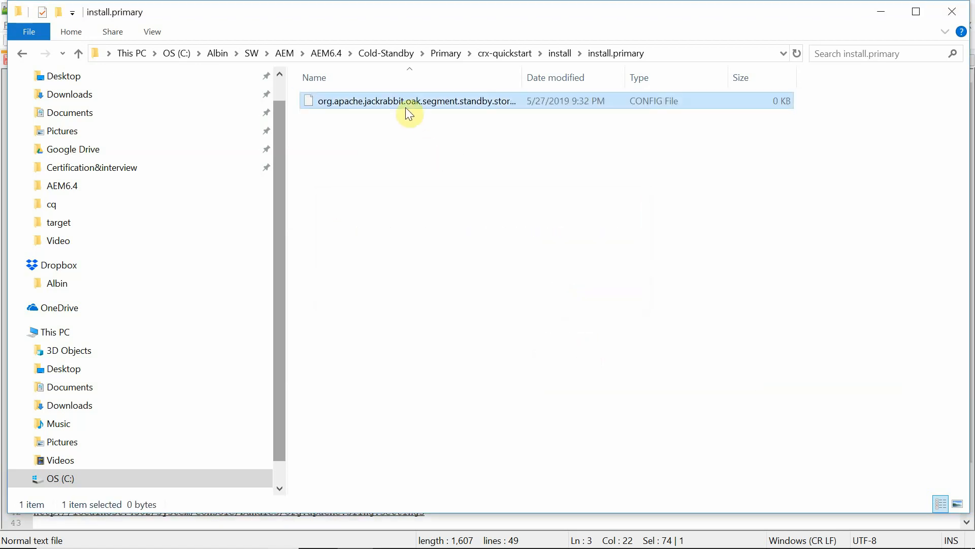
Open the config in Notepad++ and paste the primary settings from notes lines 5–9.
right_click(387, 100)
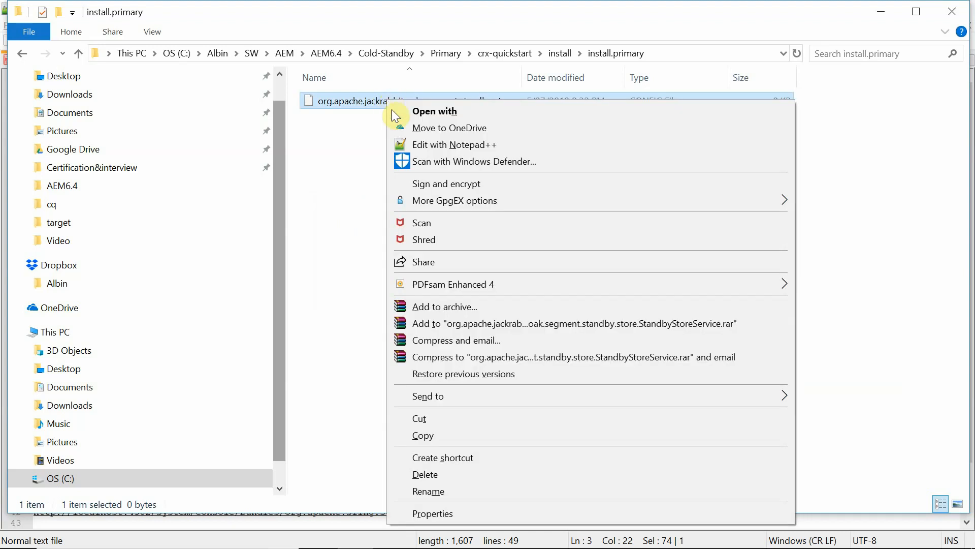
left_click(444, 142)
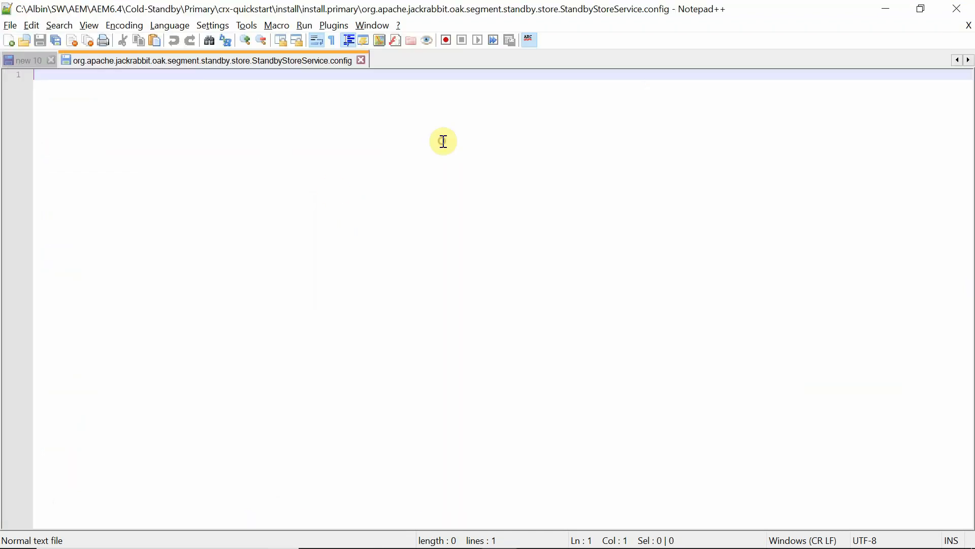
left_click(23, 60)
left_click_drag(153, 163, 32, 117)
key("ctrl+c")
key("alt+Tab")
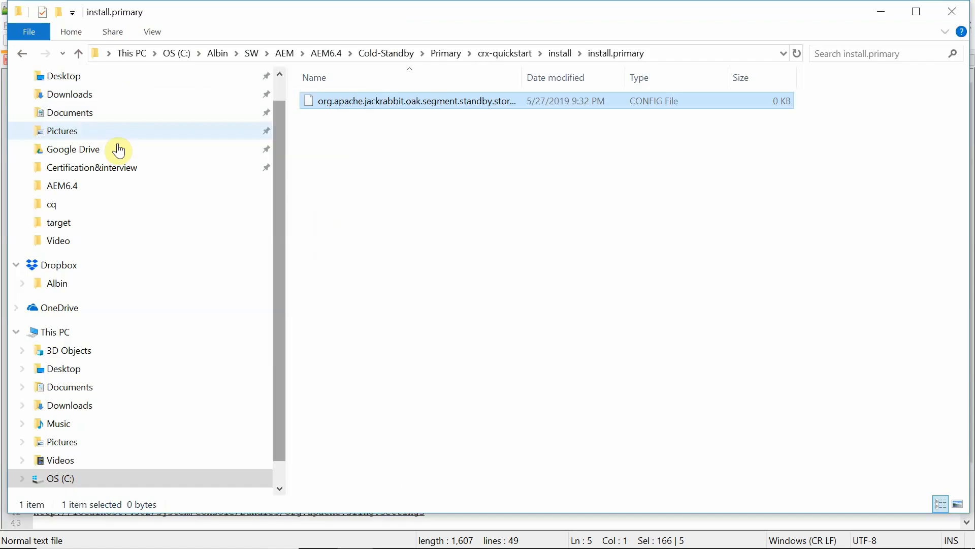
key("alt+Tab")
left_click(293, 60)
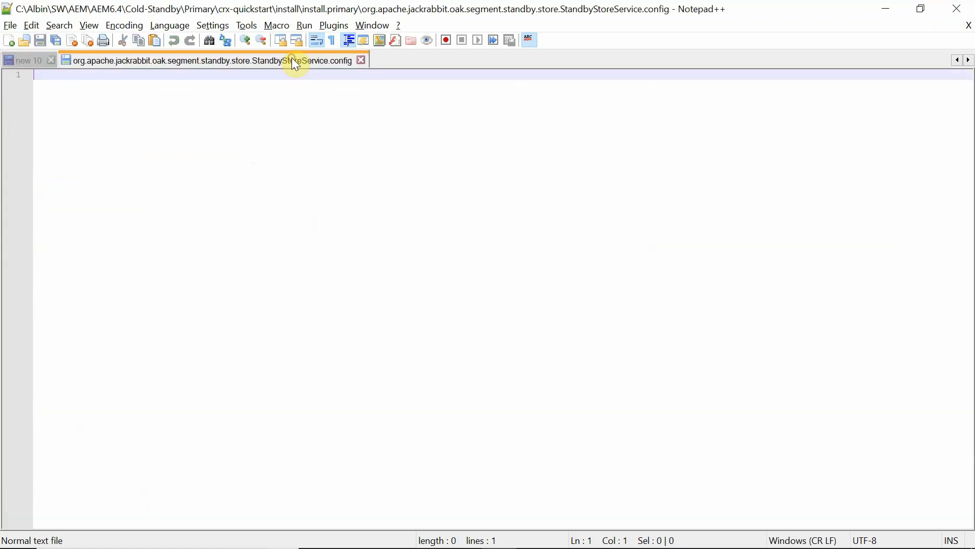
key("ctrl+v")
Save the primary StandbyStoreService.config and select the SegmentNodeStoreService.config name in the notes.
key("ctrl+s")
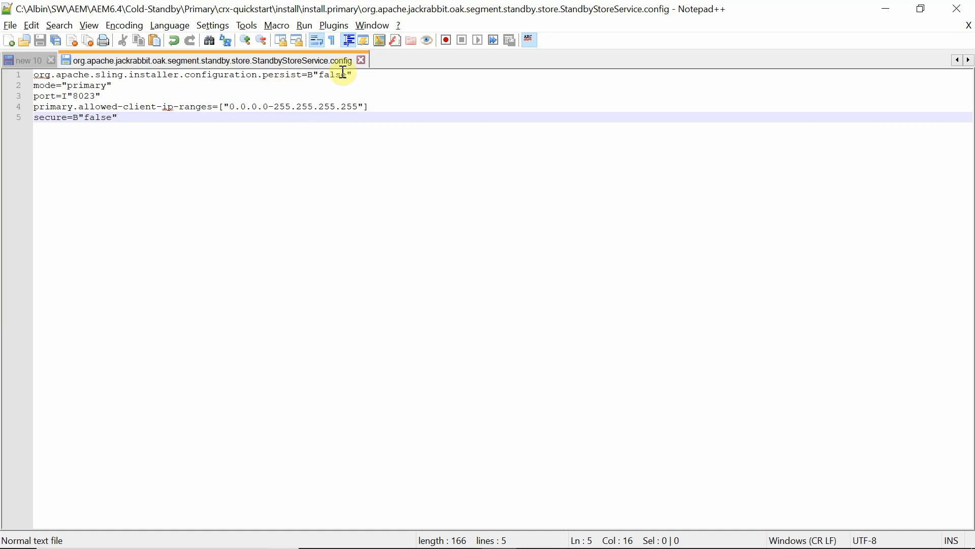
left_click(104, 98)
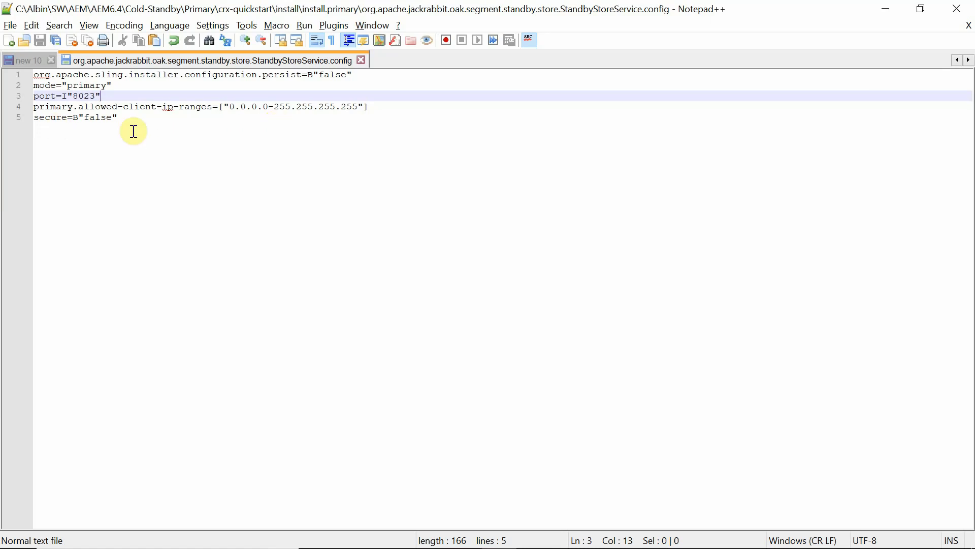
left_click(26, 59)
left_click_drag(394, 176, 26, 183)
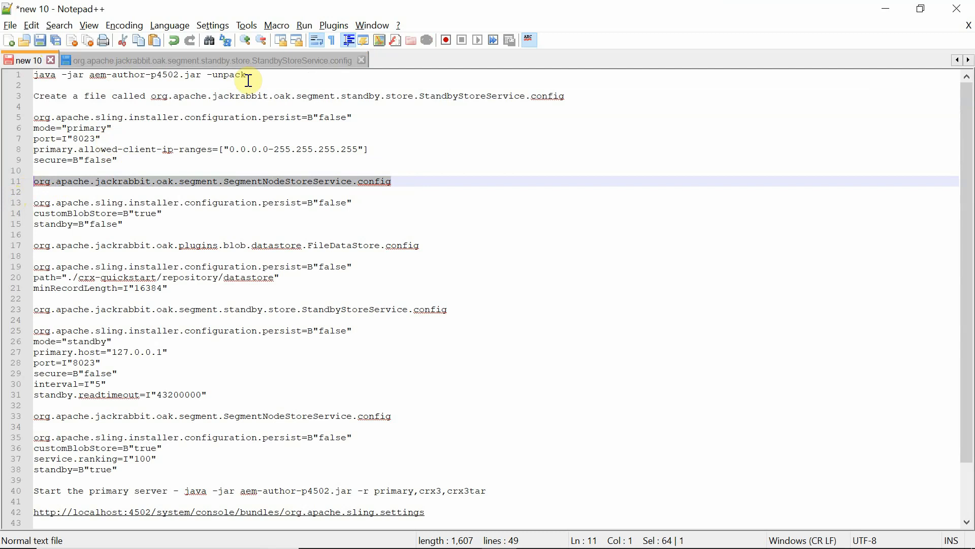
Create an empty org.apache.jackrabbit.oak.segment.SegmentNodeStoreService.config file in install.primary.
key("alt+Tab")
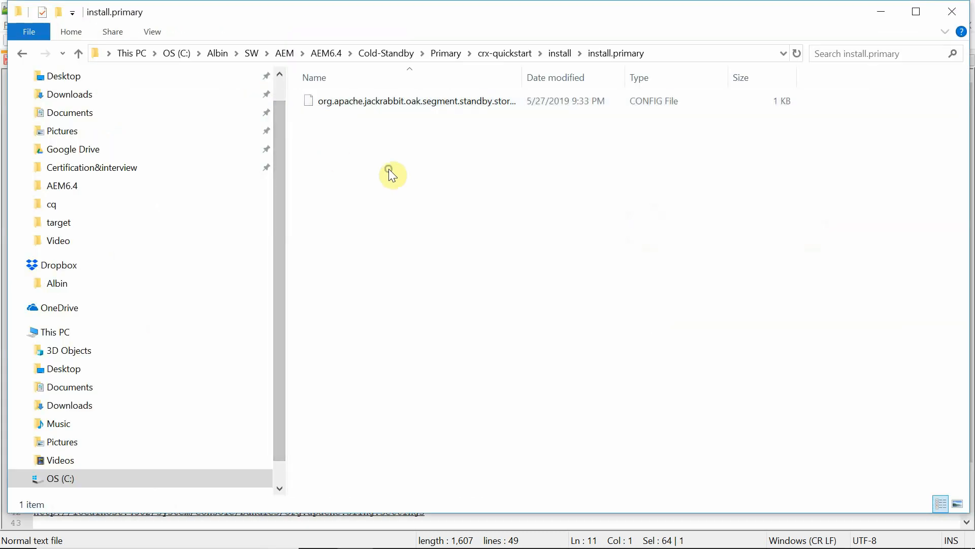
right_click(389, 169)
mouse_move(450, 407)
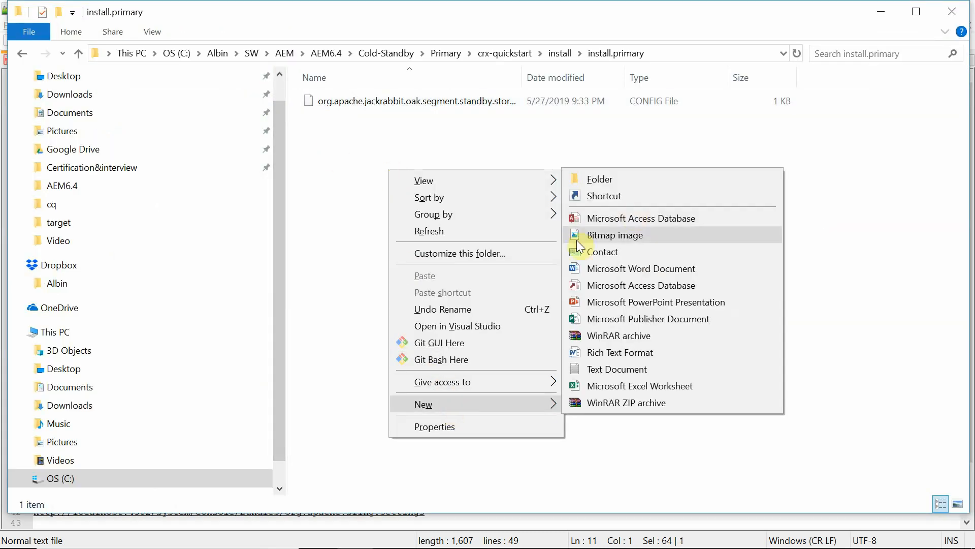
left_click(608, 368)
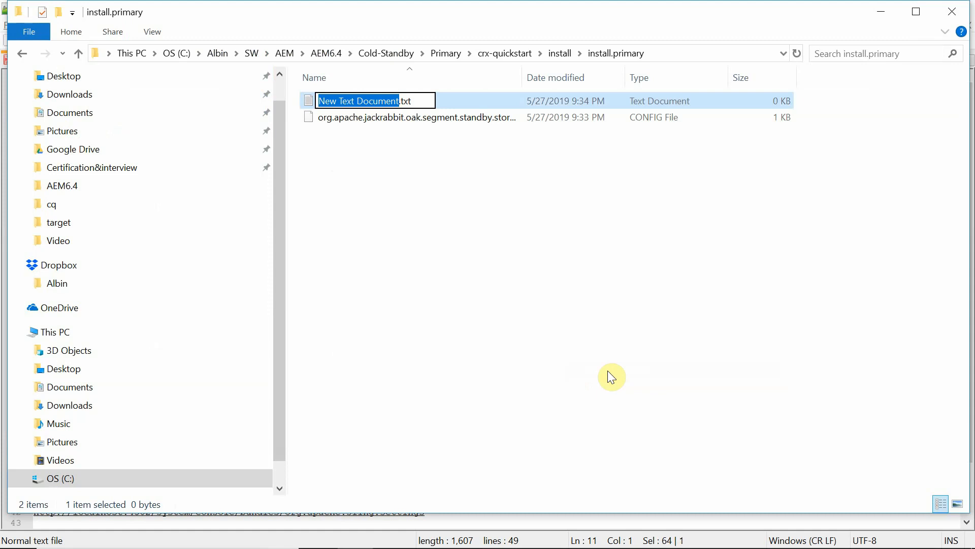
key("ctrl+a")
key("Return")
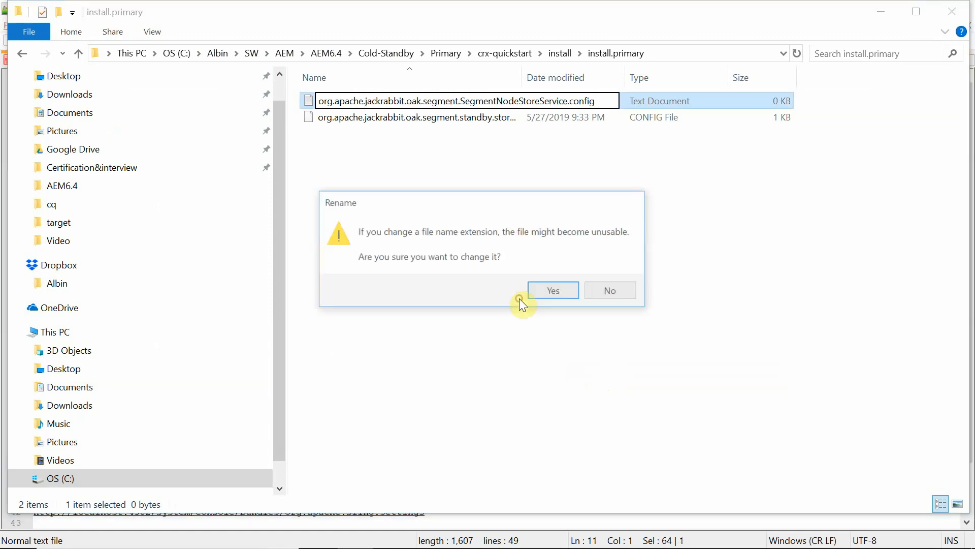
left_click(554, 289)
left_click(394, 103)
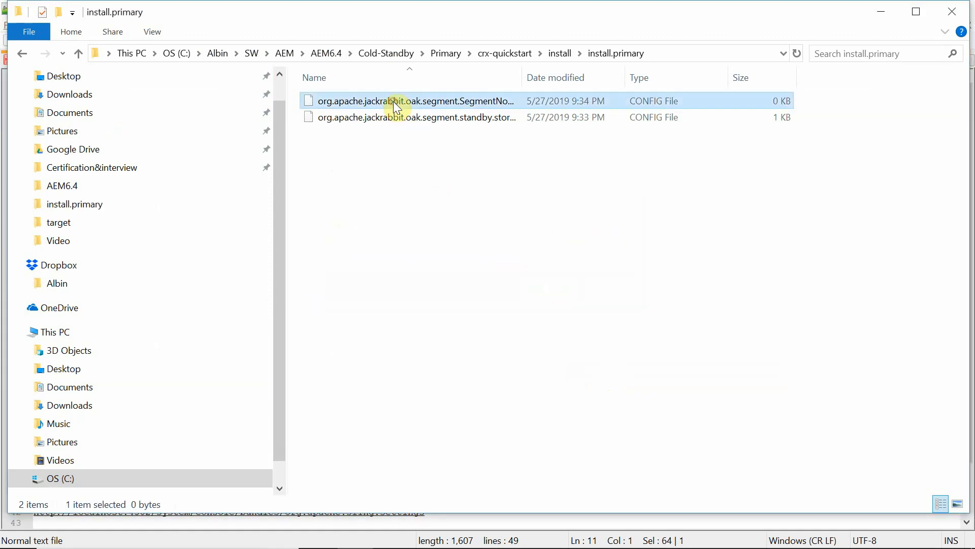
right_click(394, 103)
Fill SegmentNodeStoreService.config with persist false, customBlobStore true and standby false, then save.
left_click(434, 148)
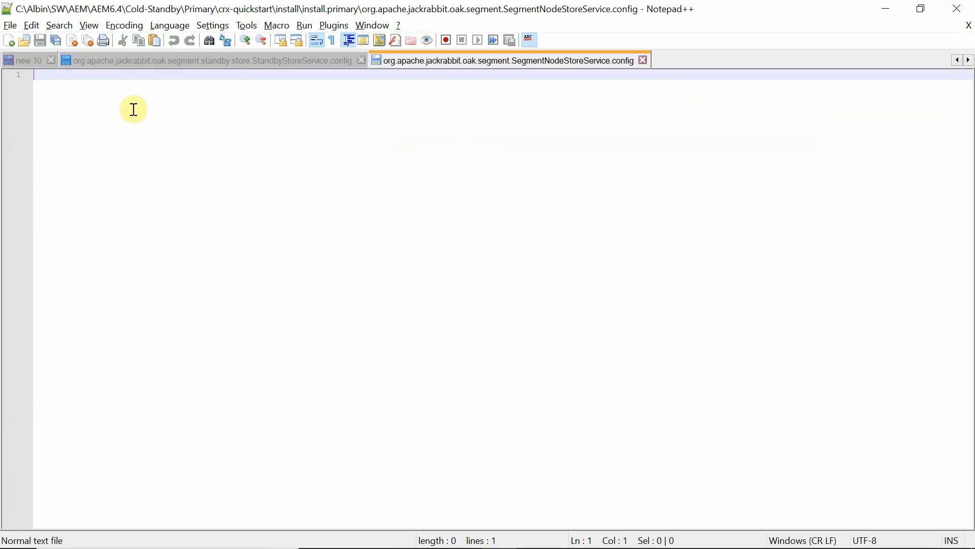
left_click(33, 55)
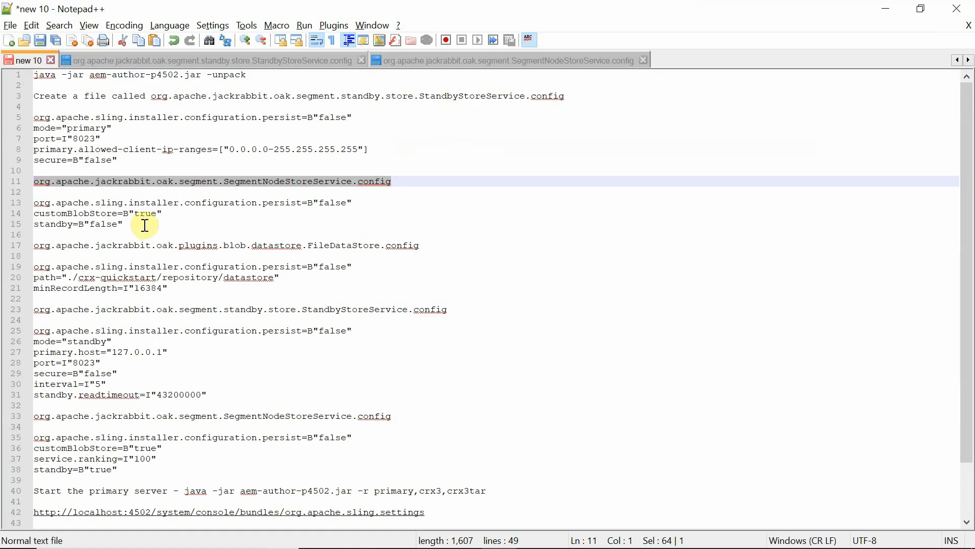
left_click_drag(144, 223, 35, 200)
key("ctrl+c")
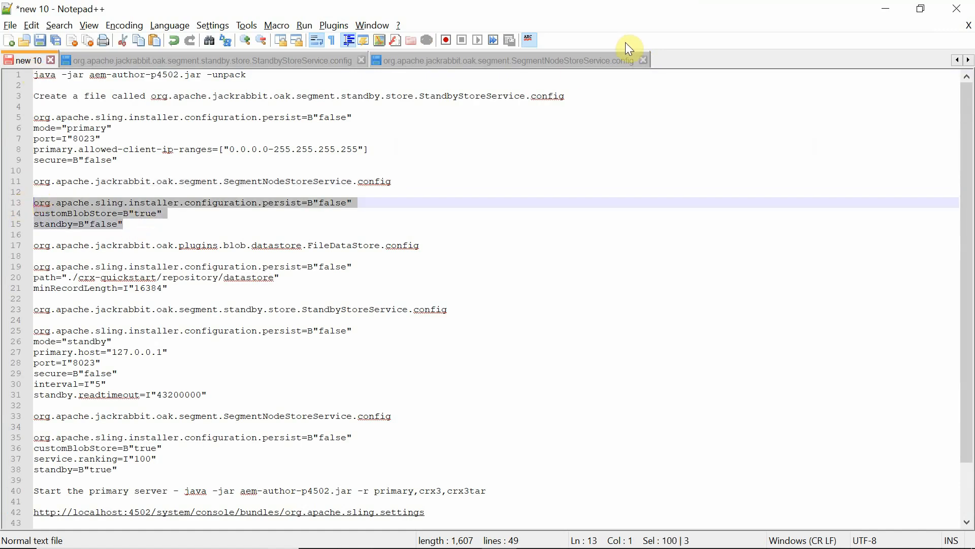
left_click(580, 60)
key("ctrl+v")
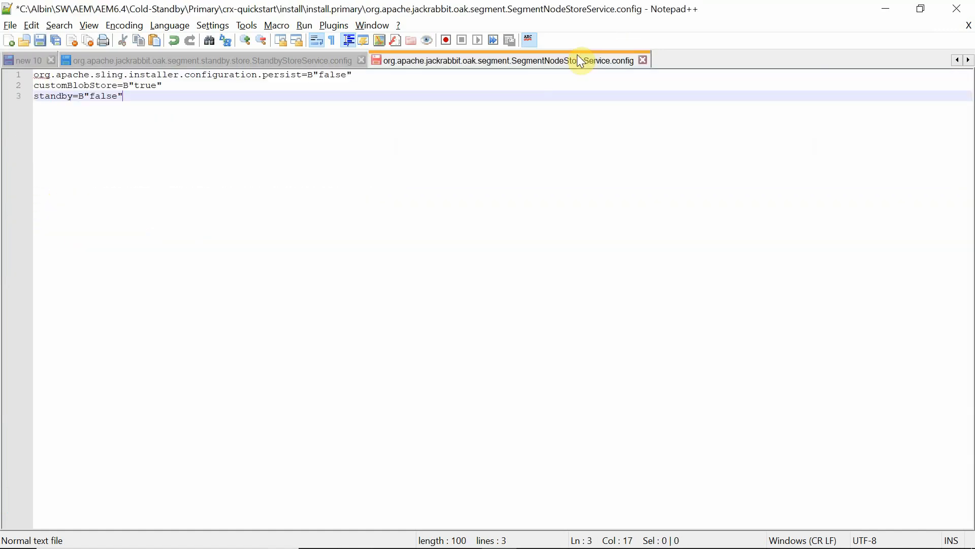
key("ctrl+s")
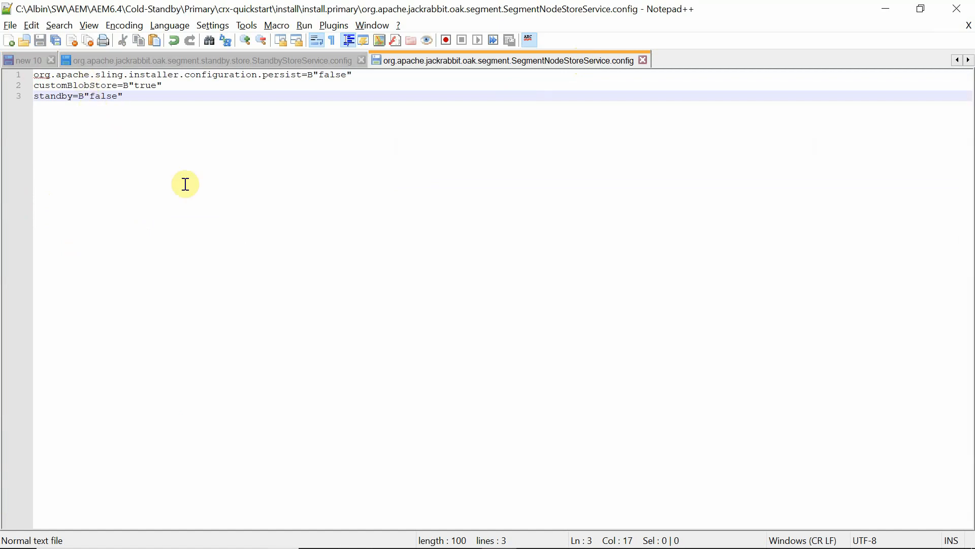
key("alt+Tab")
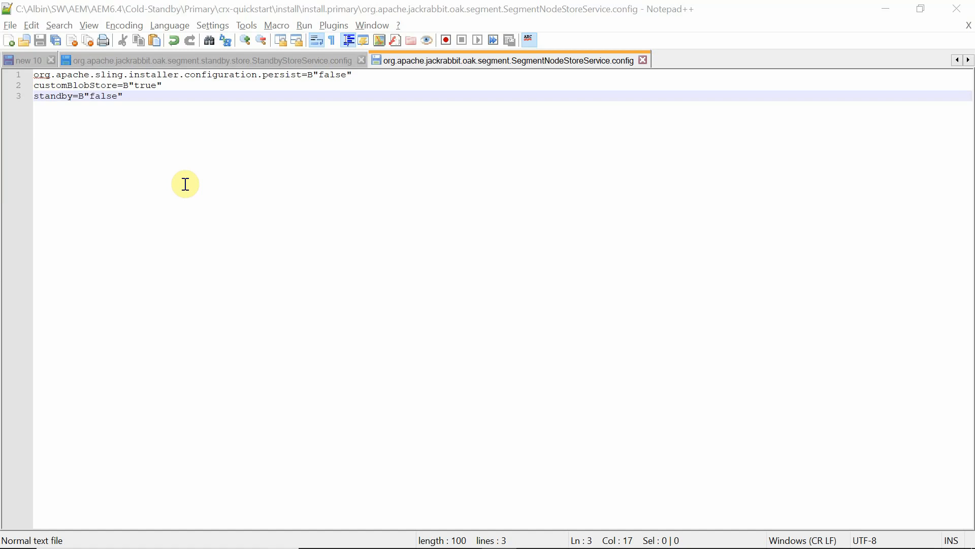
Select the FileDataStore.config section, lines 17–21, with its path and minRecordLength 16384.
left_click(27, 66)
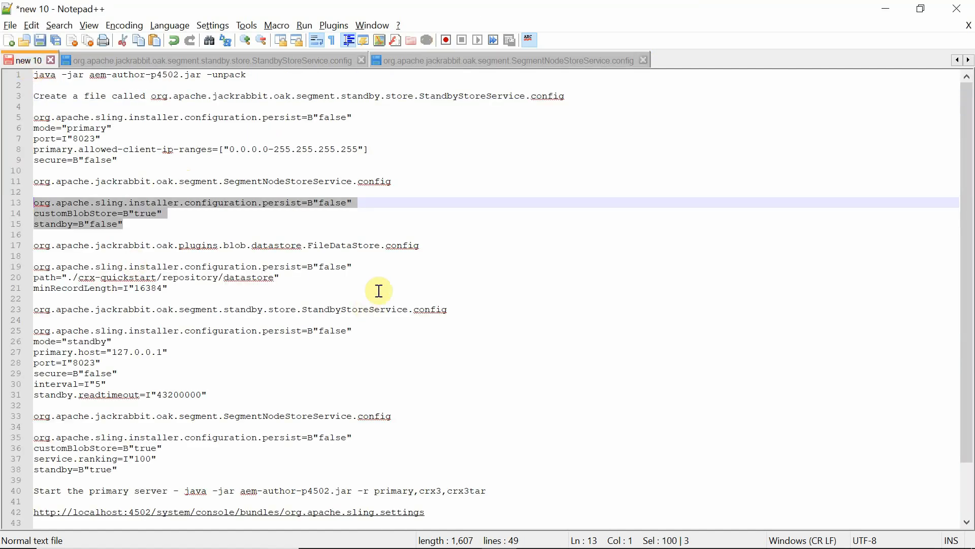
left_click_drag(434, 244, 11, 246)
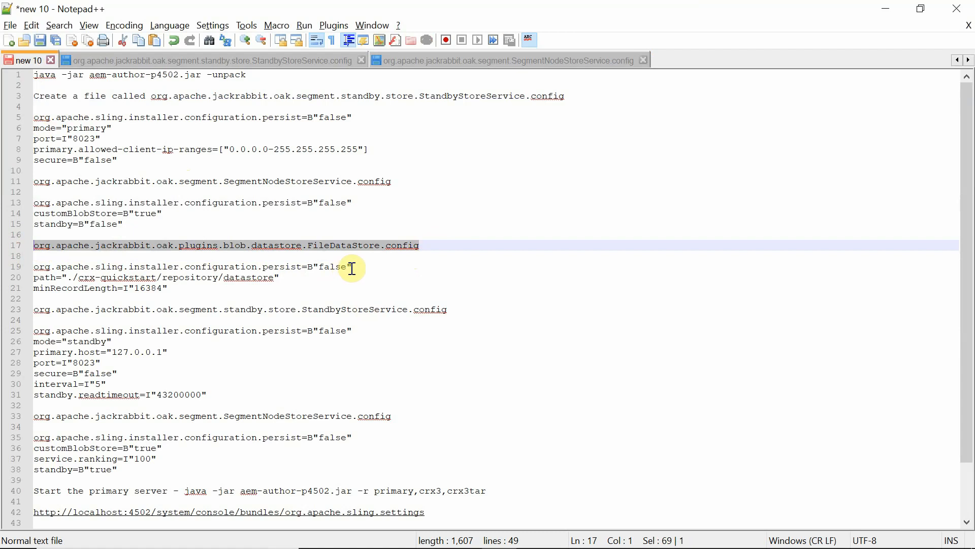
left_click(352, 268)
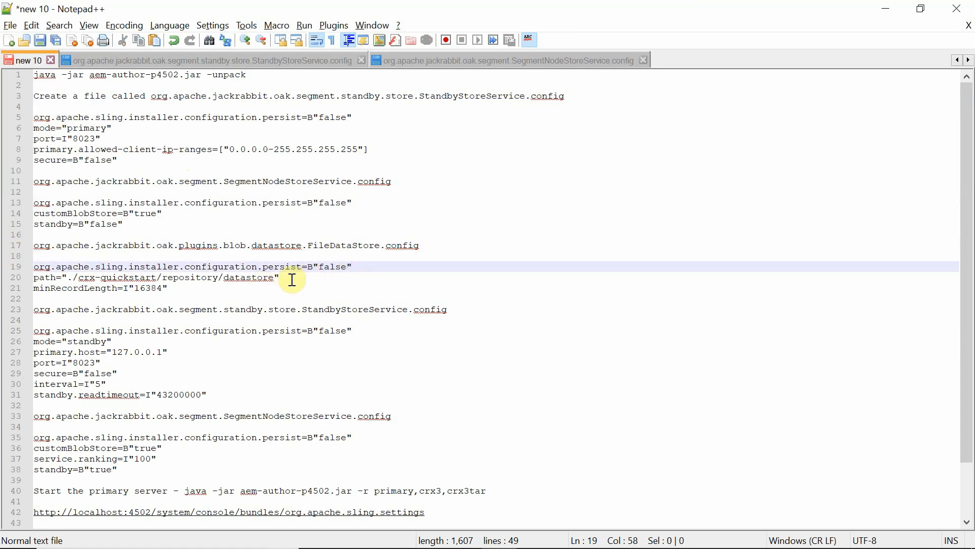
left_click(176, 287)
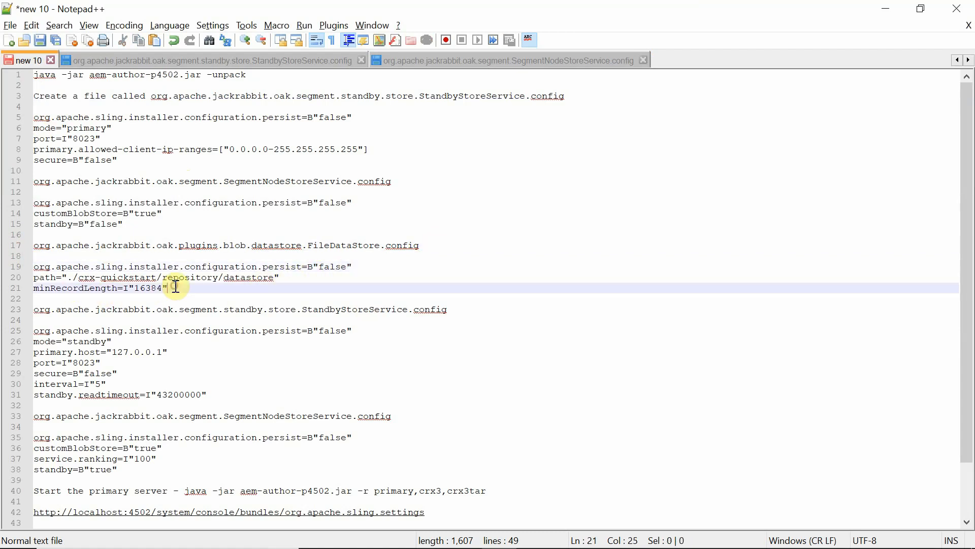
left_click_drag(176, 288, 15, 250)
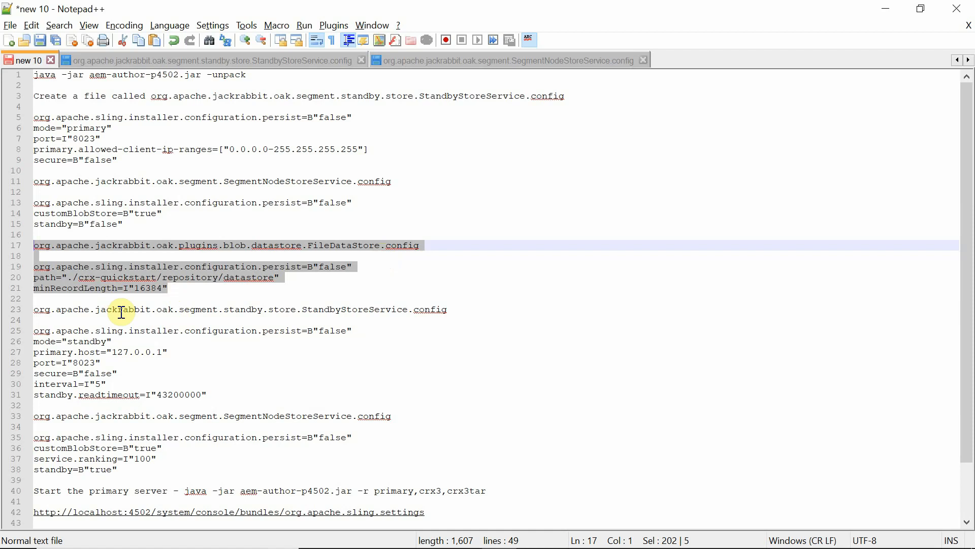
Create an 'install.standby' folder under install beside install.primary and open it.
key("alt+Tab")
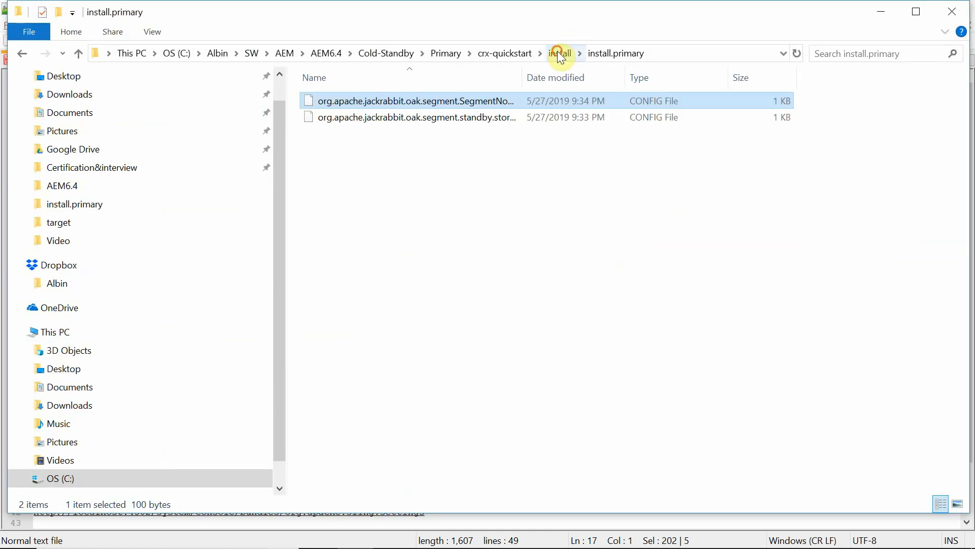
left_click(560, 53)
right_click(360, 149)
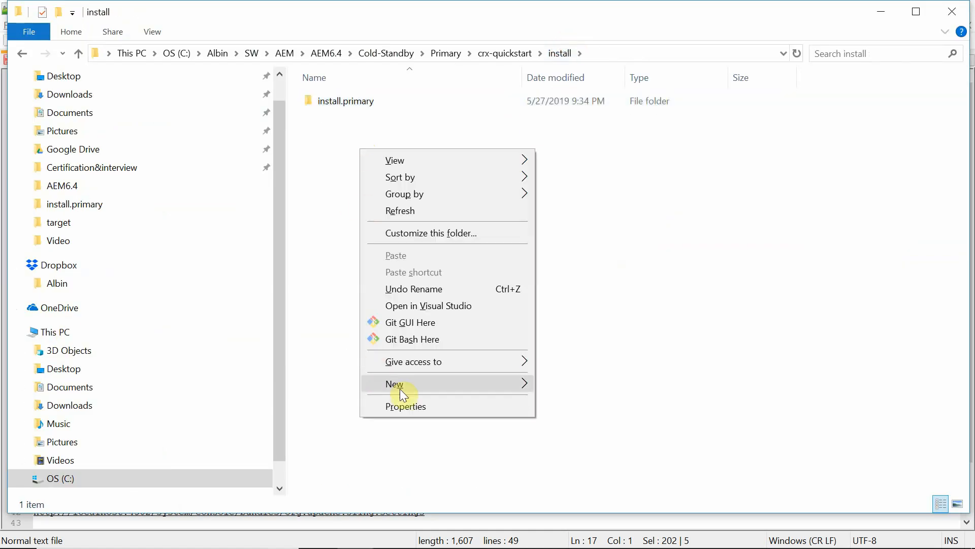
mouse_move(415, 387)
left_click(569, 159)
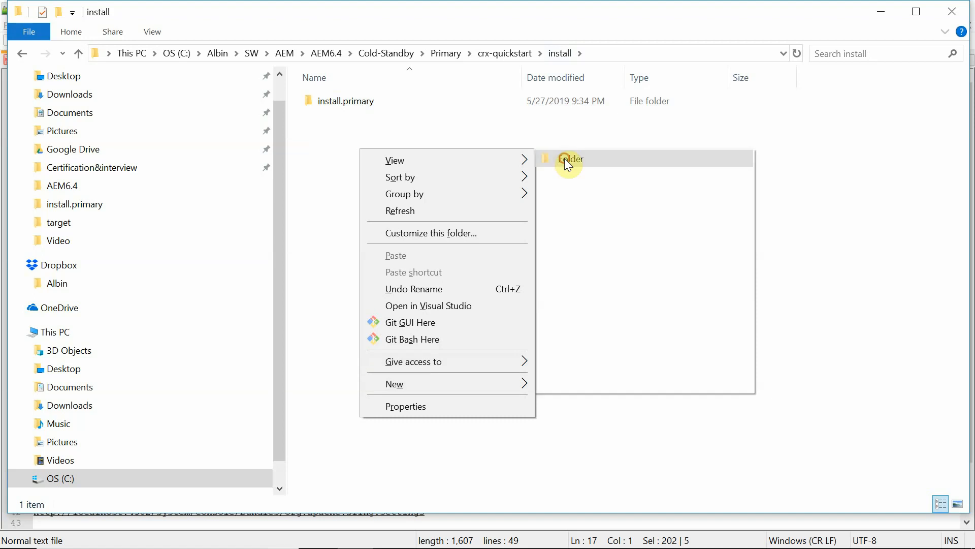
type("instal")
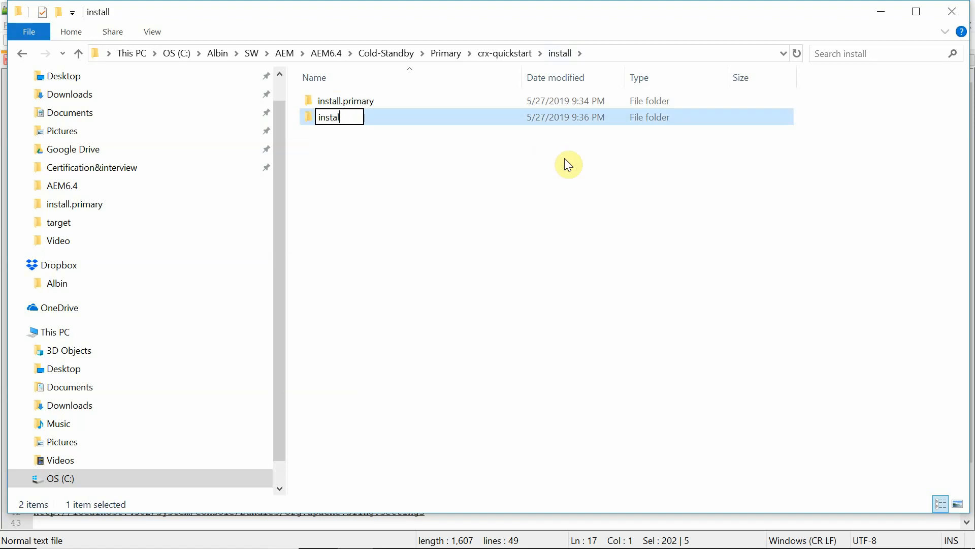
type("l.standby")
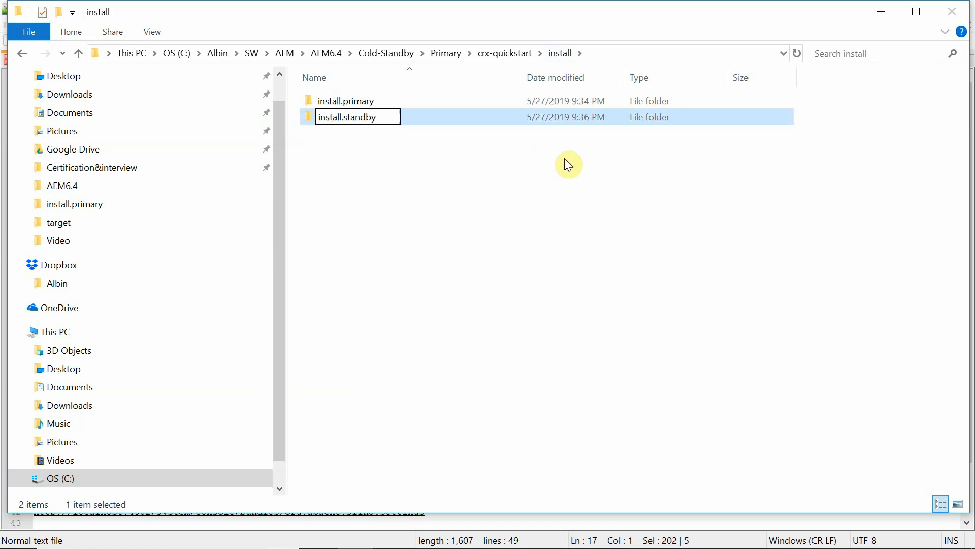
key("Return")
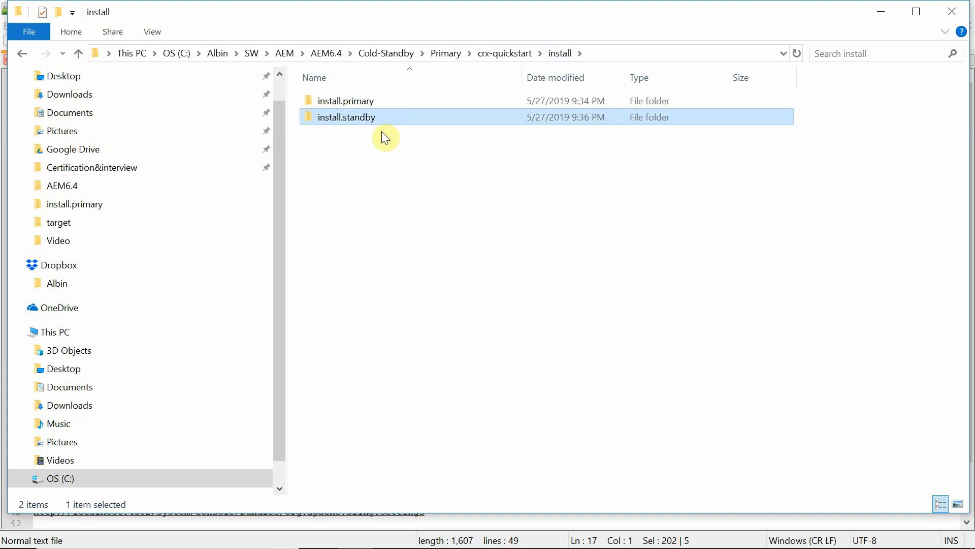
double_click(359, 123)
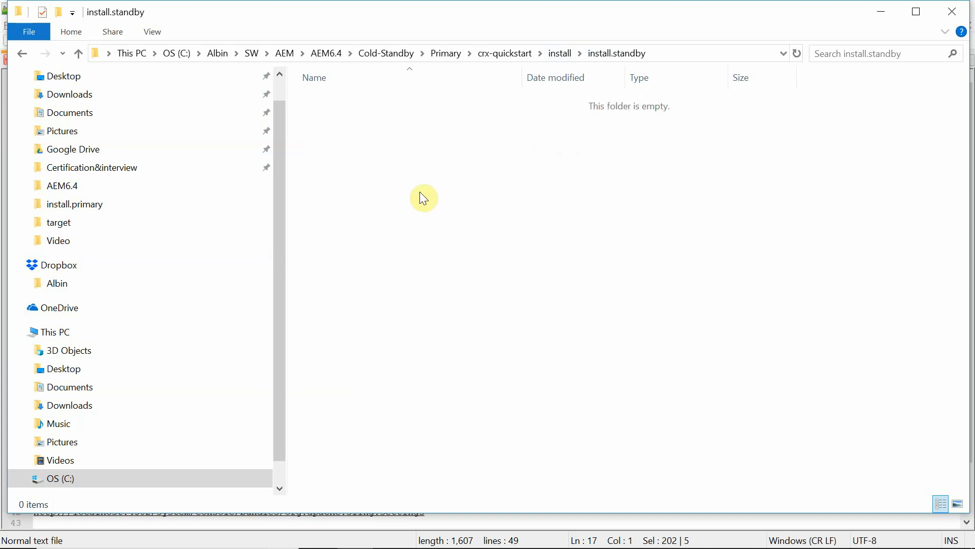
key("alt+Tab")
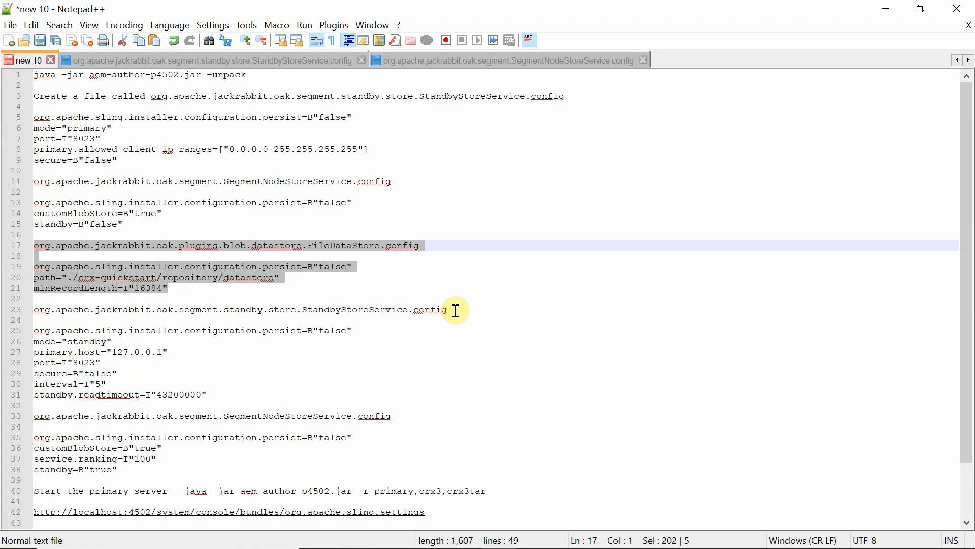
Create a StandbyStoreService.config file in install.standby, named from the notes, and open it in Notepad++.
left_click_drag(457, 310, 15, 316)
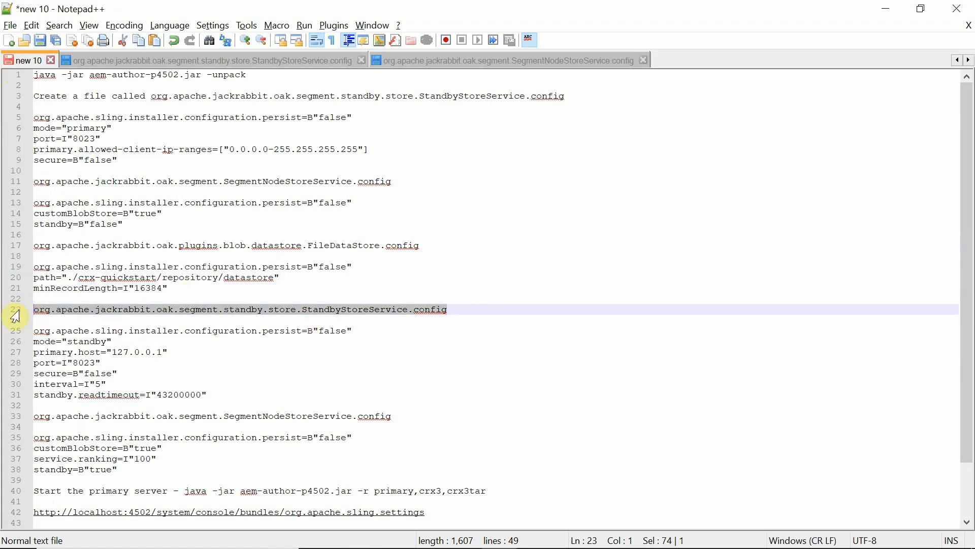
key("alt+Tab")
right_click(351, 124)
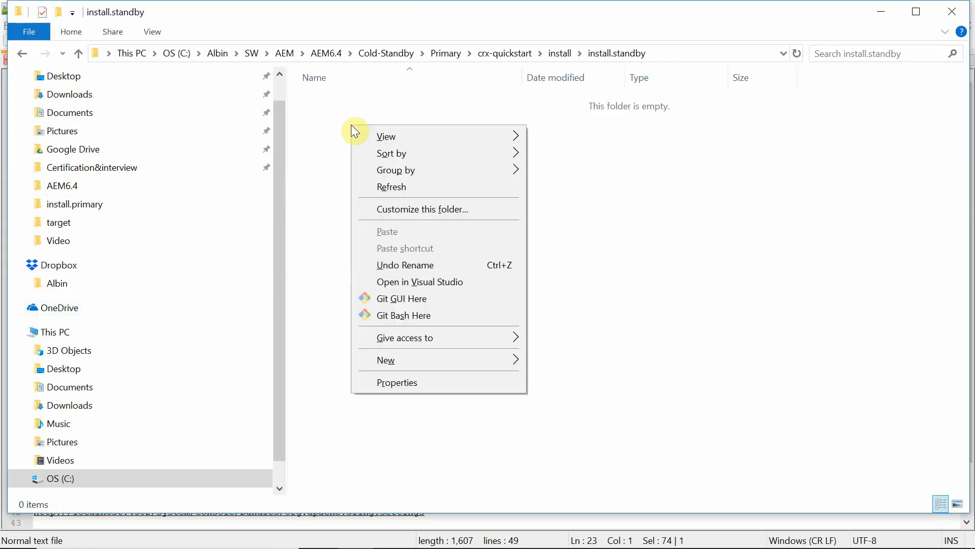
mouse_move(421, 371)
left_click(592, 321)
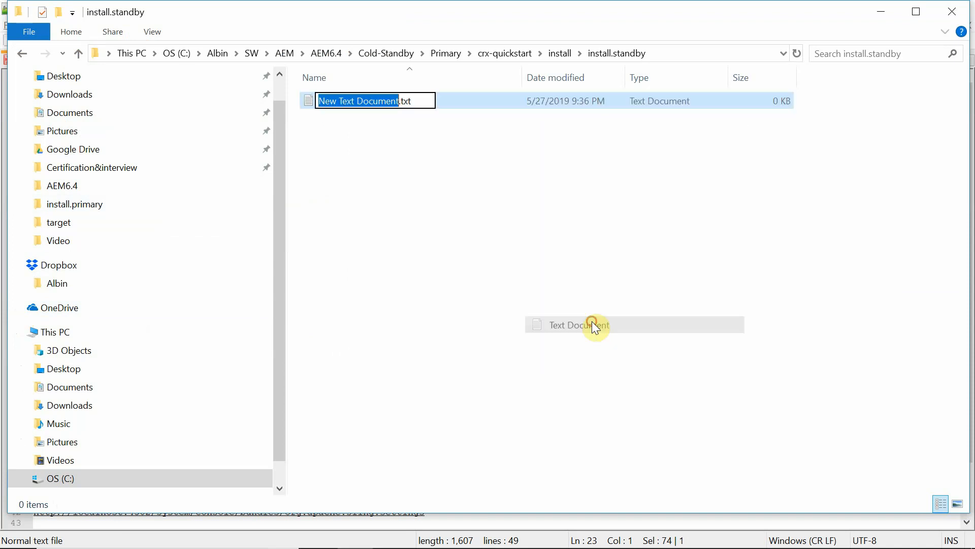
key("ctrl+a")
key("ctrl+v")
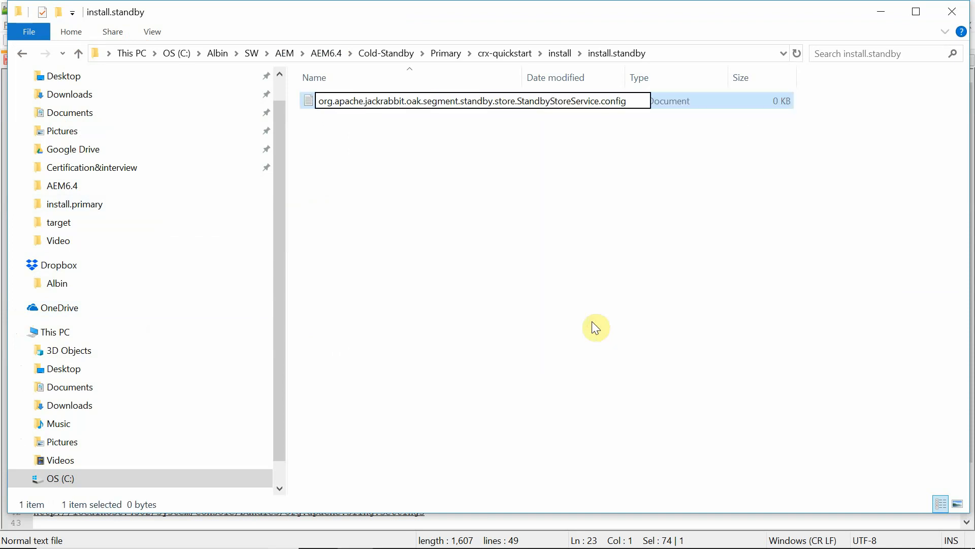
key("Return")
left_click(550, 291)
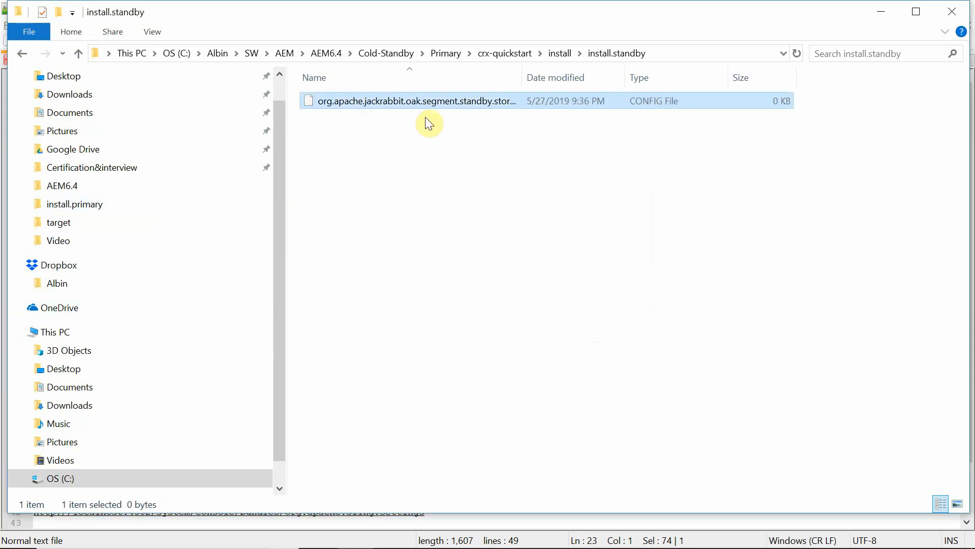
right_click(396, 105)
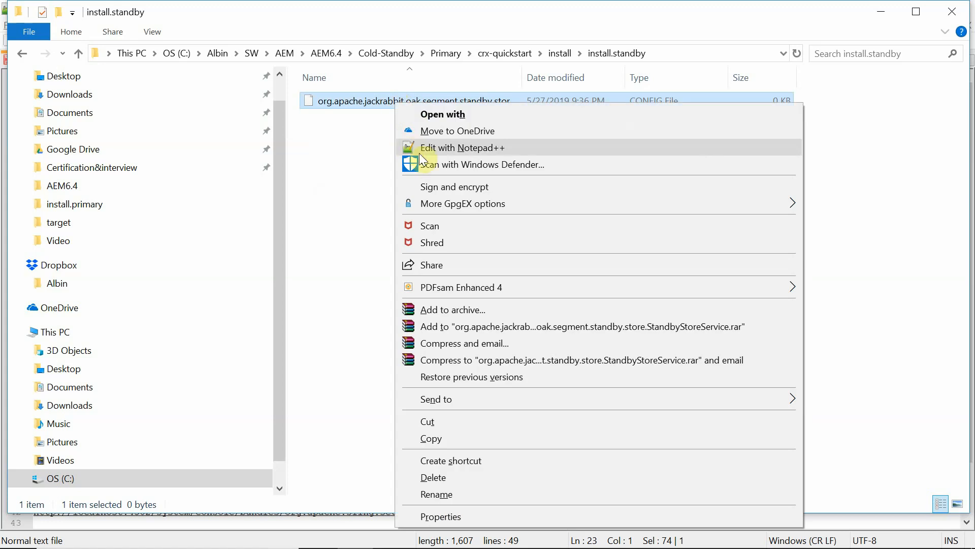
left_click(453, 147)
left_click(303, 60)
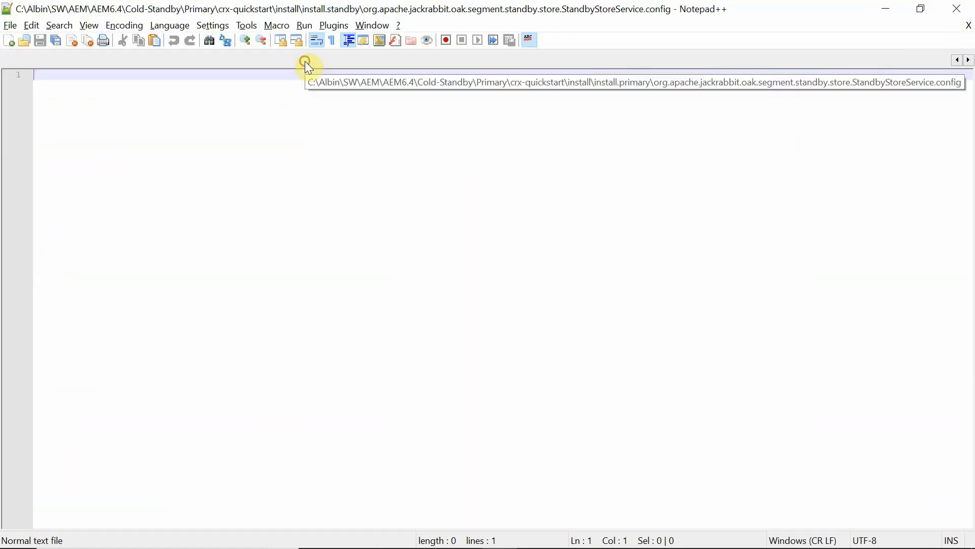
Paste the seven standby settings from notes lines 25–31, including mode standby and primary.host 127.0.0.1.
left_click(957, 60)
left_click(395, 61)
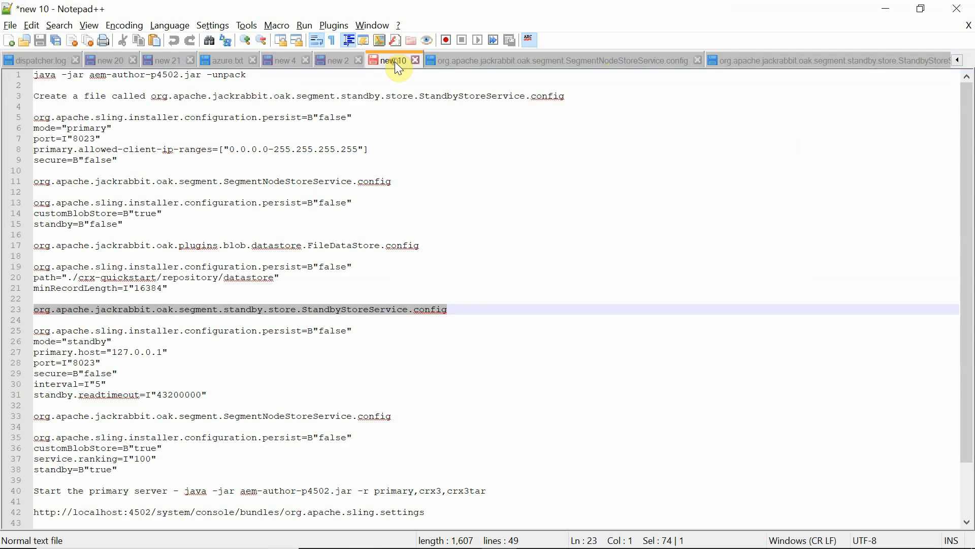
left_click_drag(209, 395, 7, 326)
key("ctrl+c")
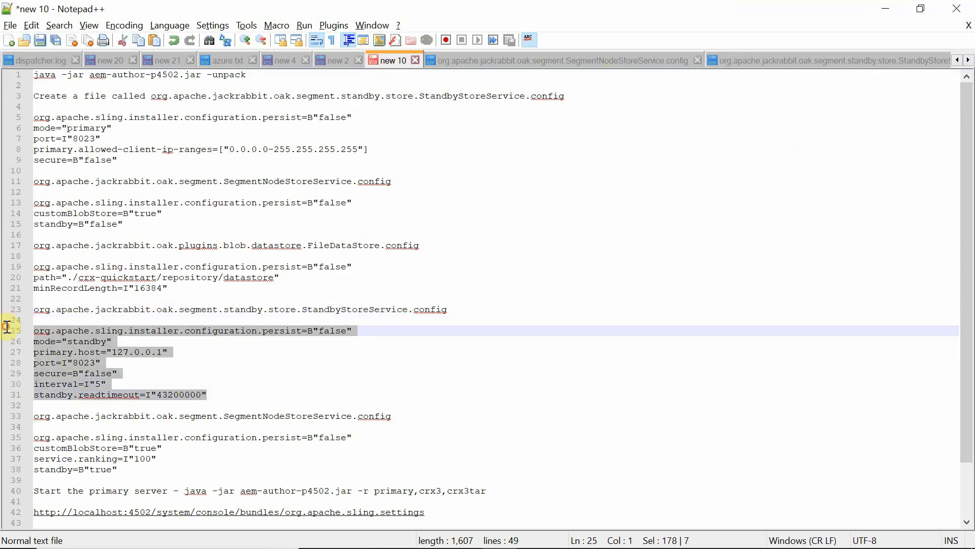
left_click(799, 57)
key("ctrl+v")
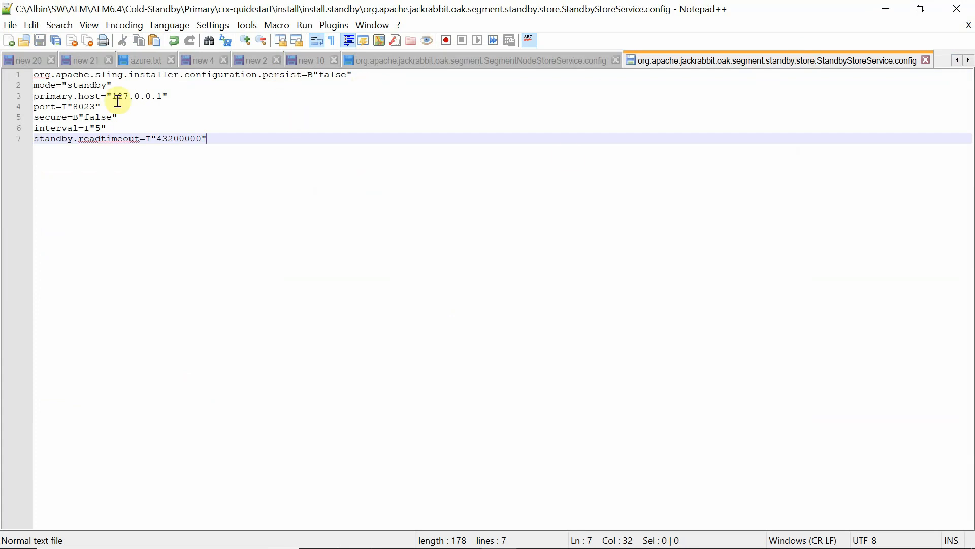
left_click_drag(129, 84, 36, 85)
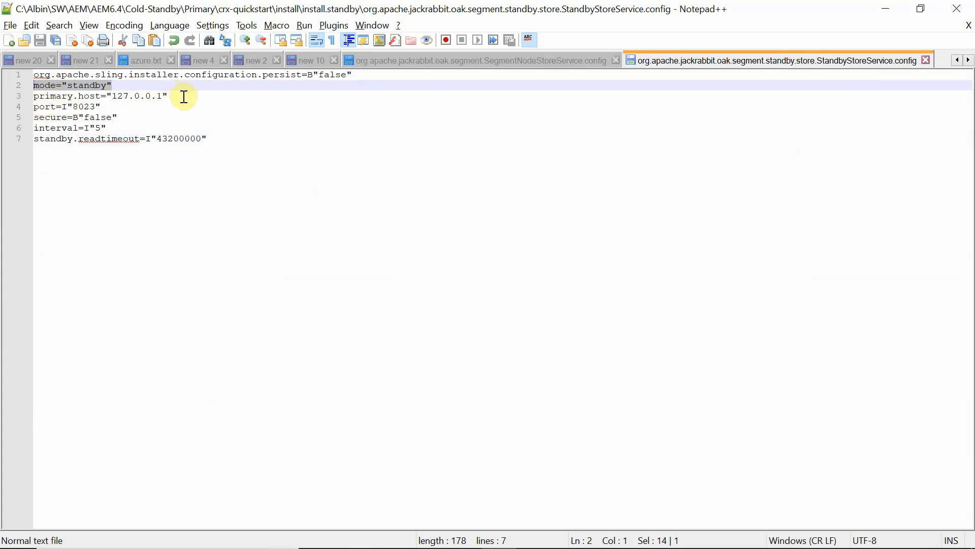
left_click_drag(183, 96, 79, 96)
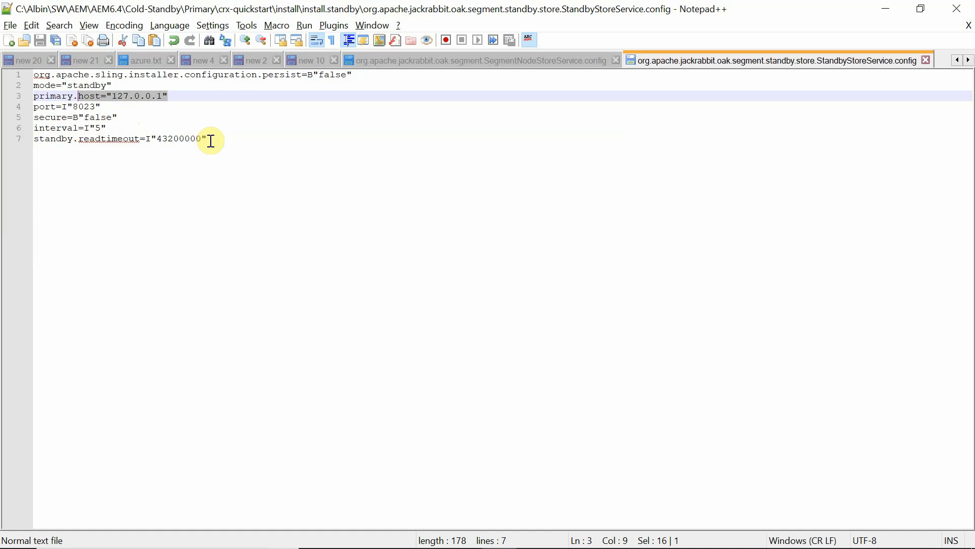
key("alt+Tab")
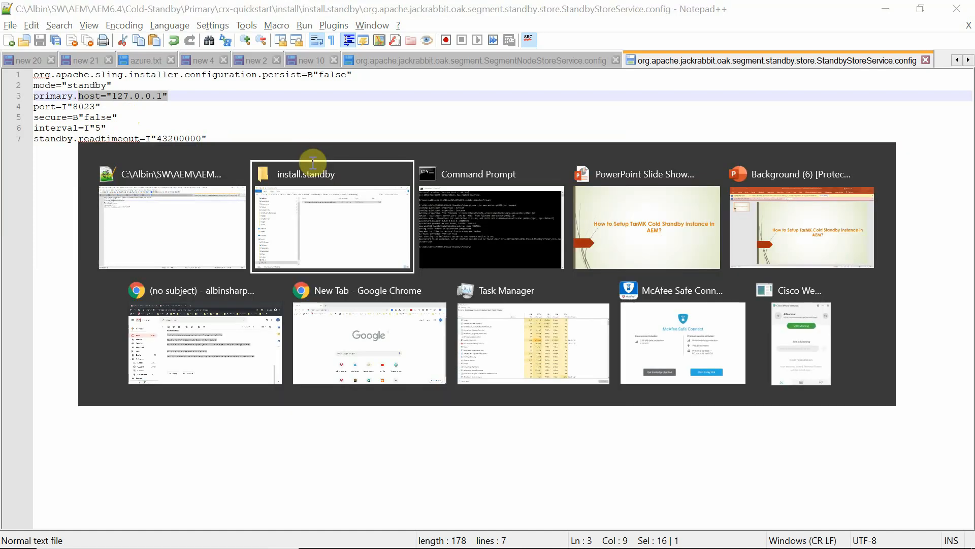
Copy the SegmentNodeStoreService.config file name from line 33 of the notes.
key("Escape")
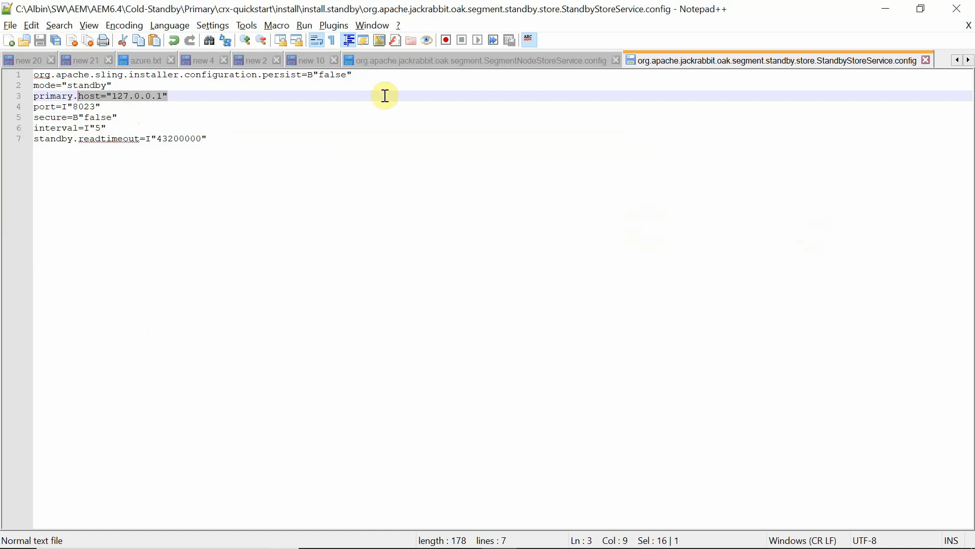
left_click(307, 66)
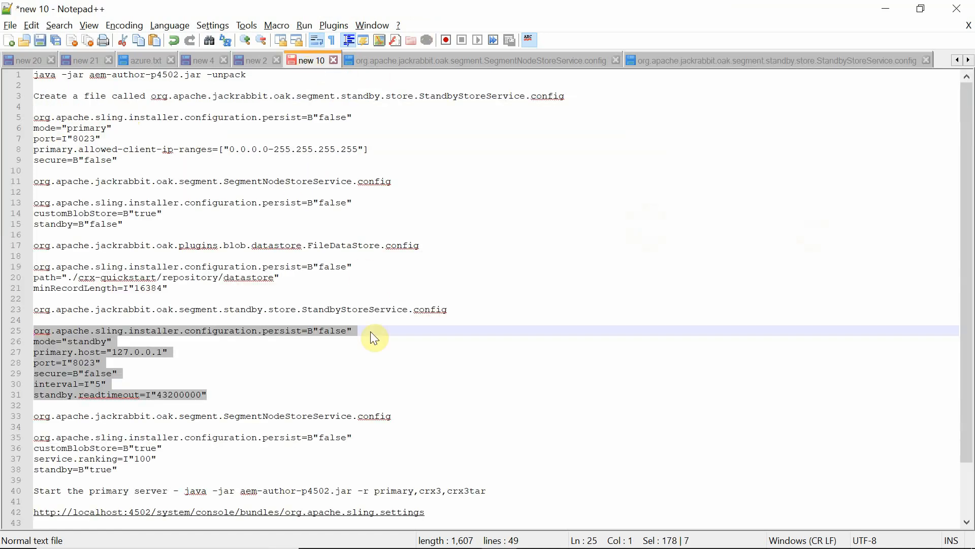
left_click_drag(394, 416, 39, 414)
key("ctrl+c")
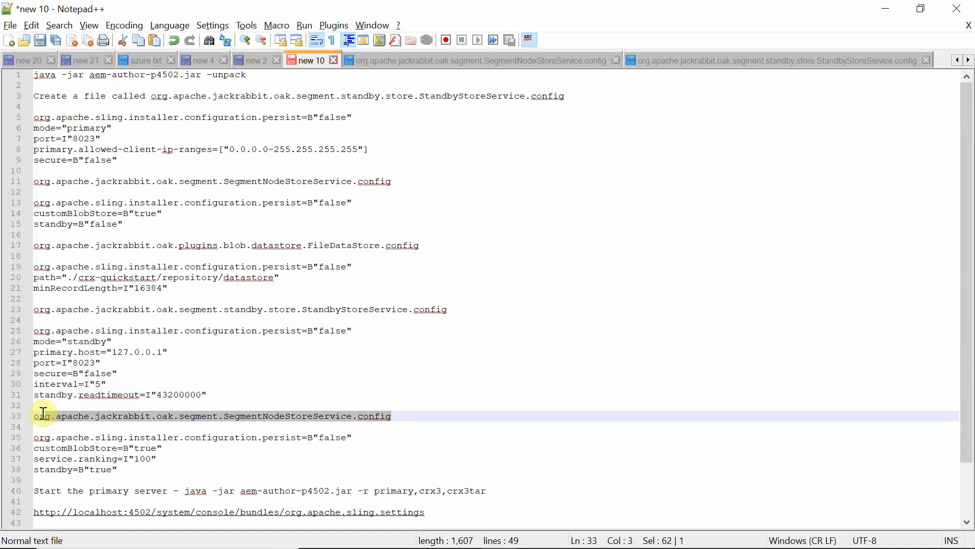
key("alt+Tab")
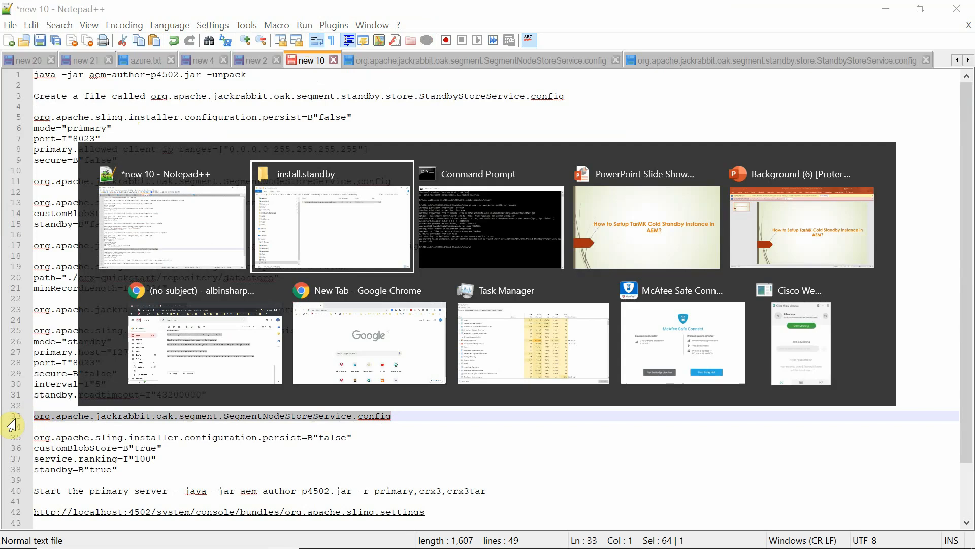
Create an empty org.apache.jackrabbit.oak.segment.SegmentNodeStoreService.config file in install.standby, accepting the .config extension.
right_click(347, 159)
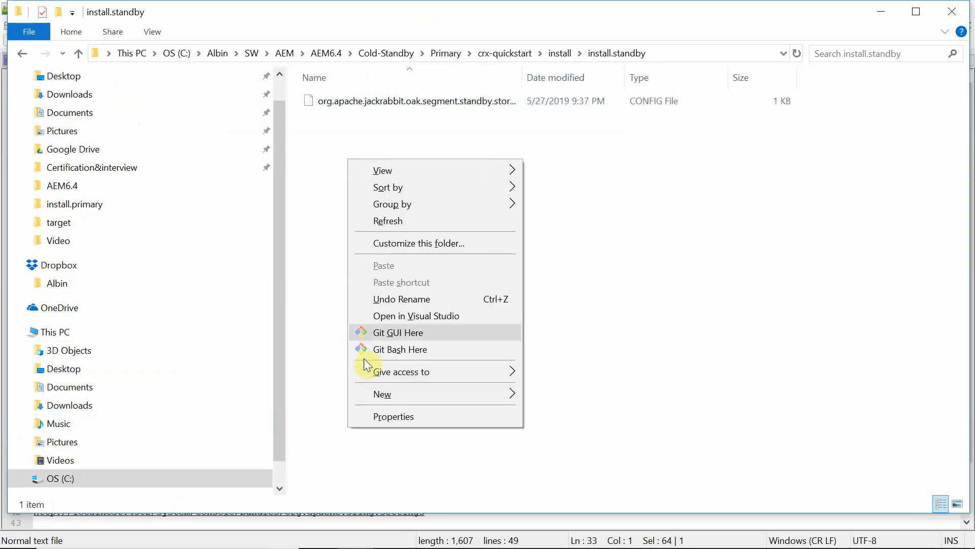
mouse_move(398, 394)
left_click(570, 359)
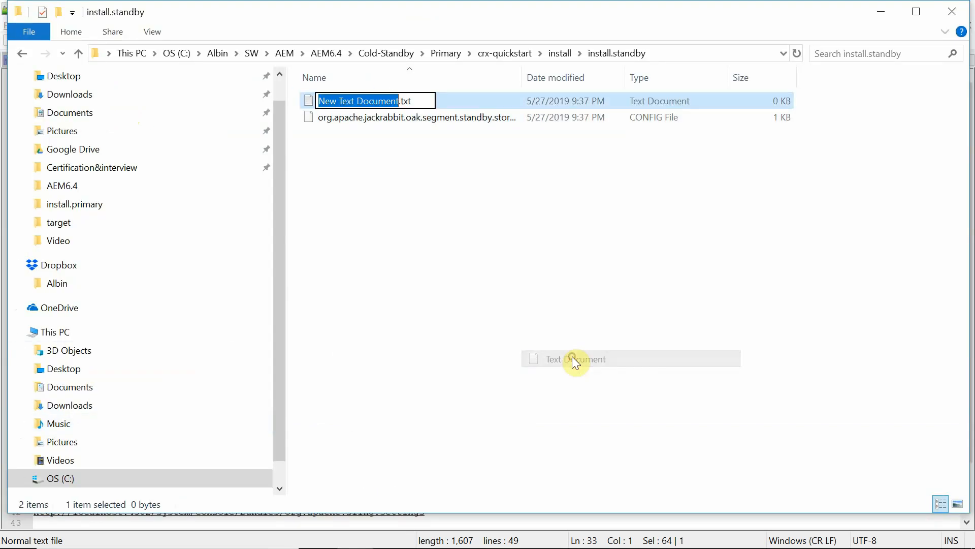
key("ctrl+a")
key("ctrl+v")
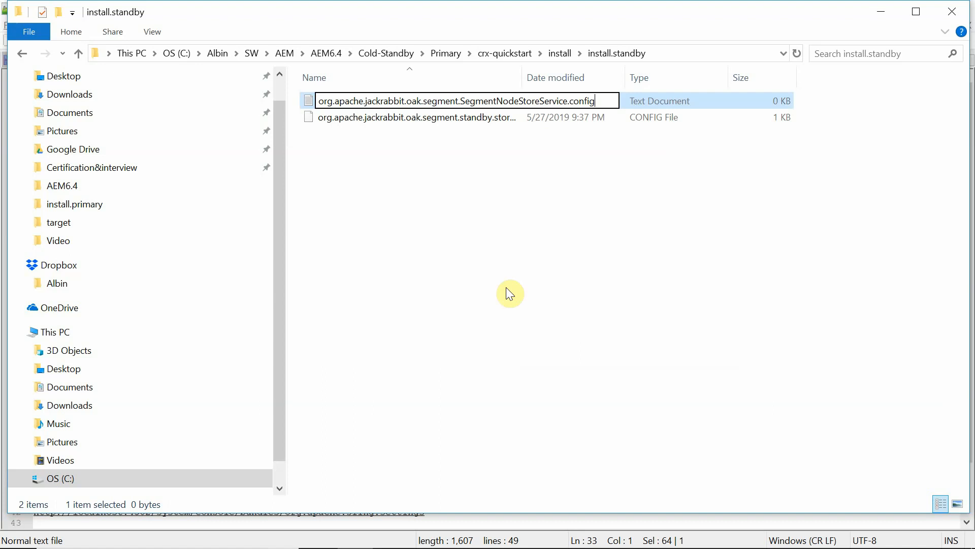
left_click(524, 69)
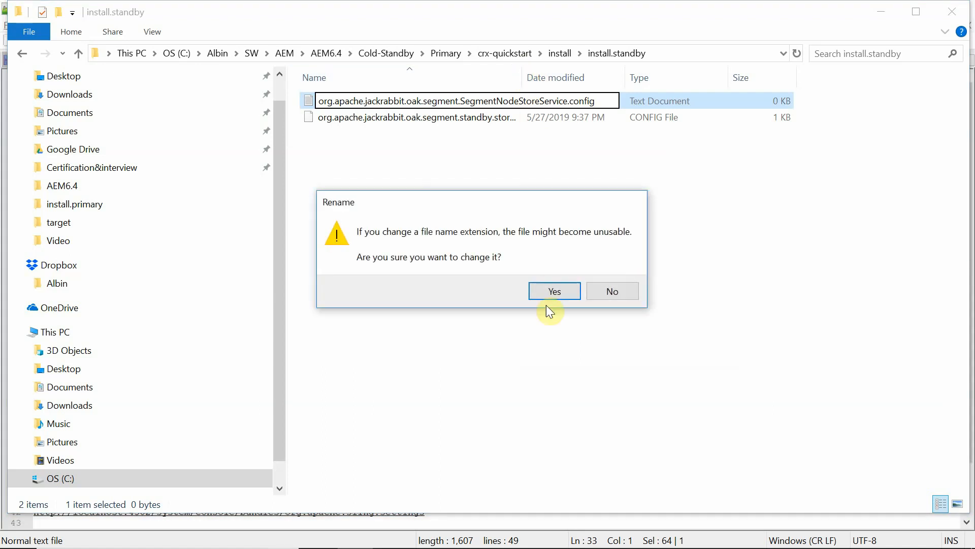
left_click(566, 282)
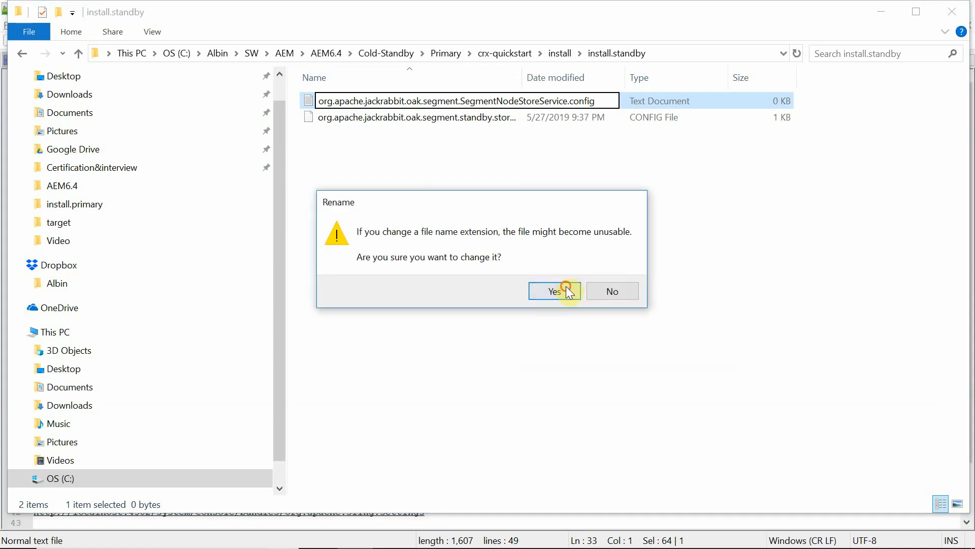
double_click(523, 69)
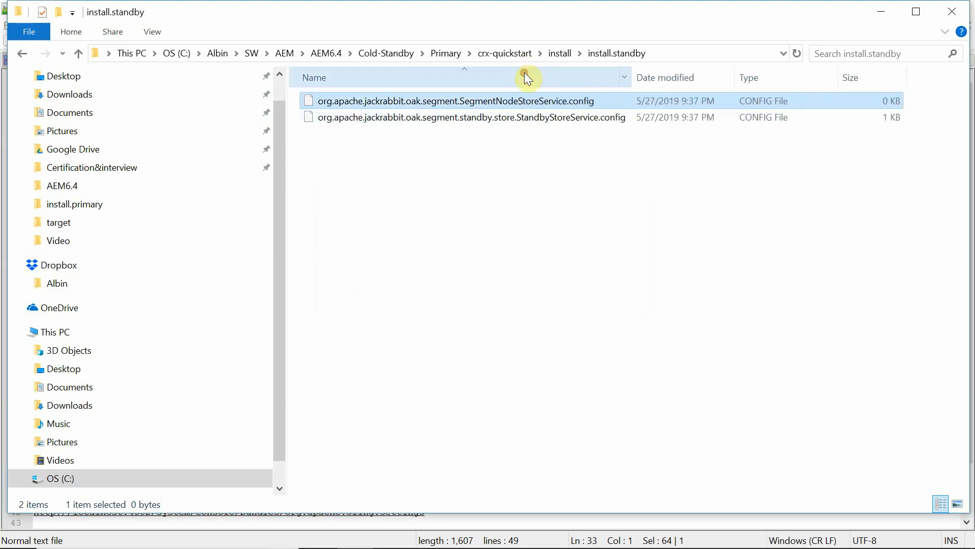
right_click(482, 102)
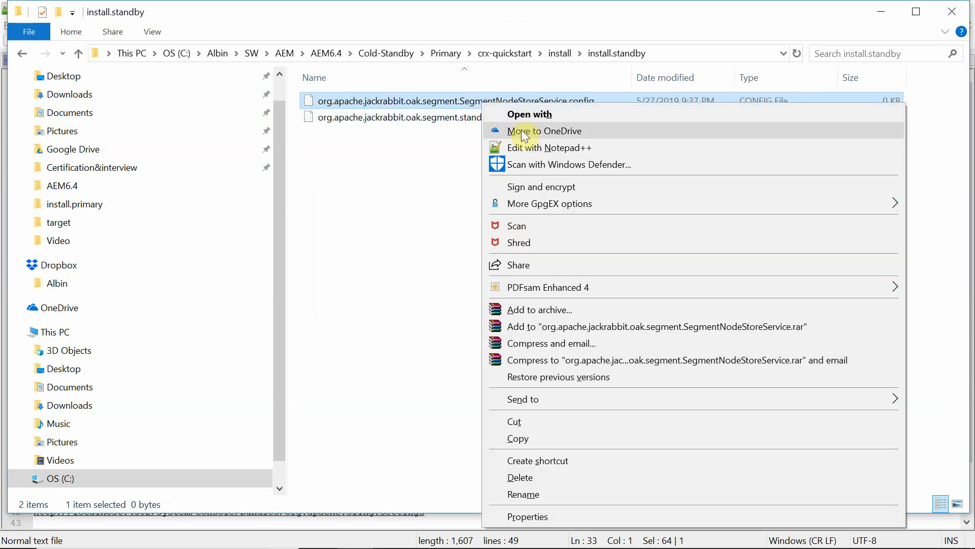
Paste notes lines 35–38, including standby=B"true", into the new config file and save it.
left_click(533, 146)
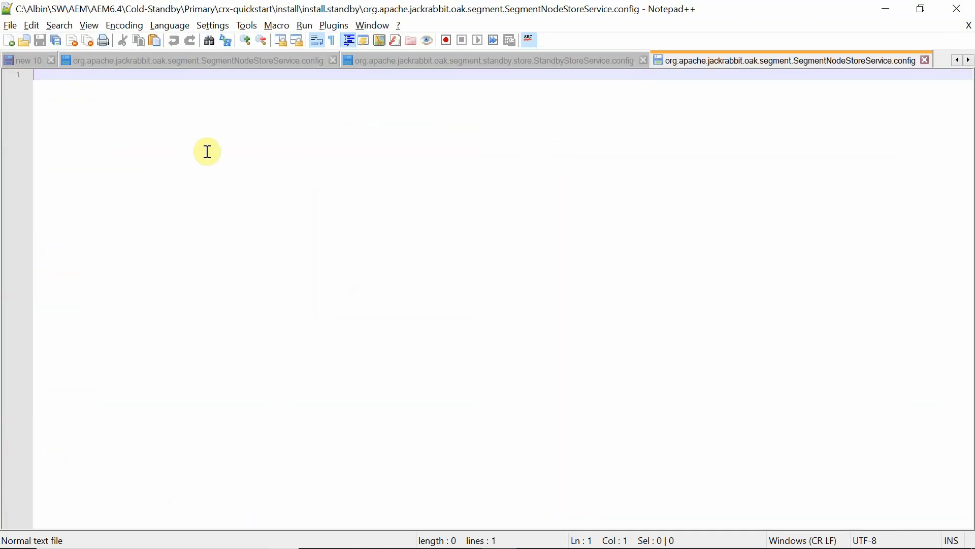
left_click(28, 60)
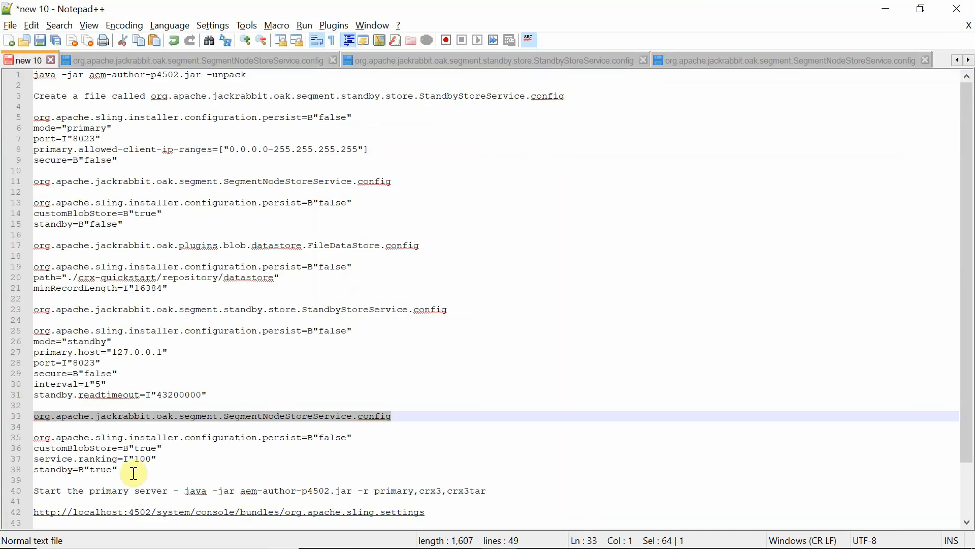
left_click_drag(131, 469, 25, 440)
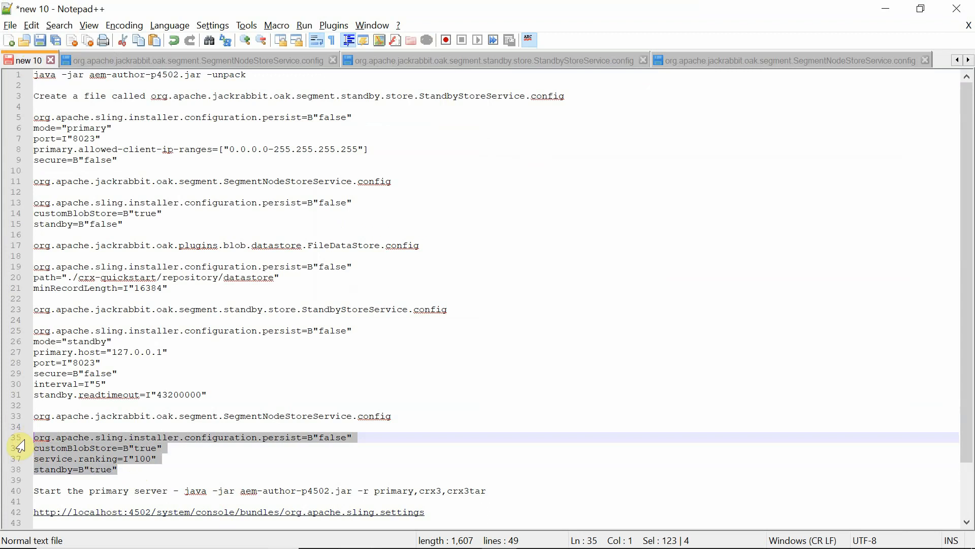
key("ctrl+c")
left_click(791, 59)
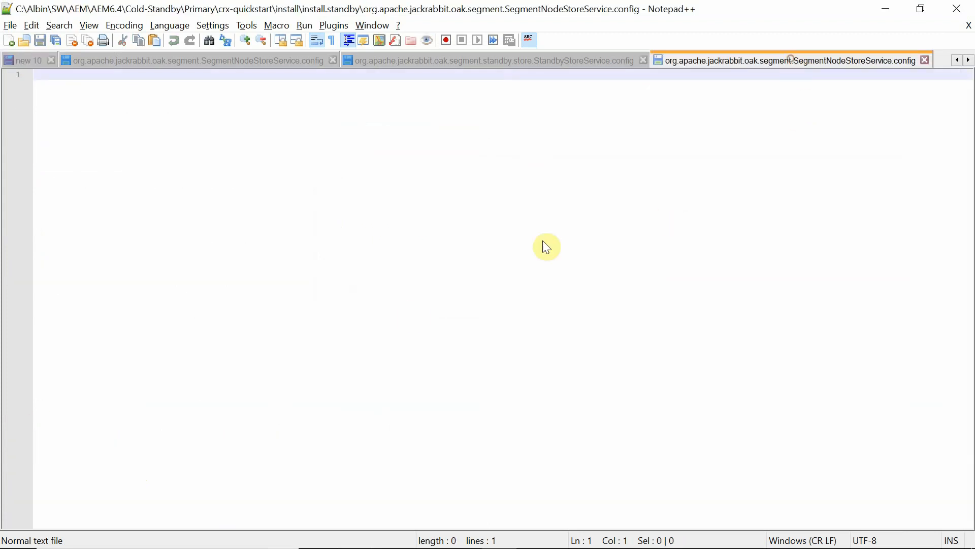
key("ctrl+v")
key("ctrl+s")
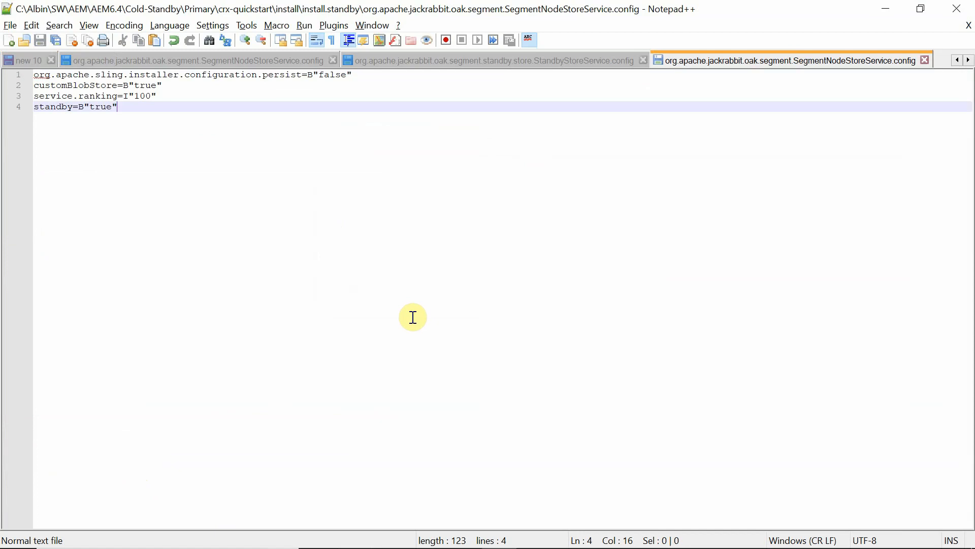
key("alt+Tab")
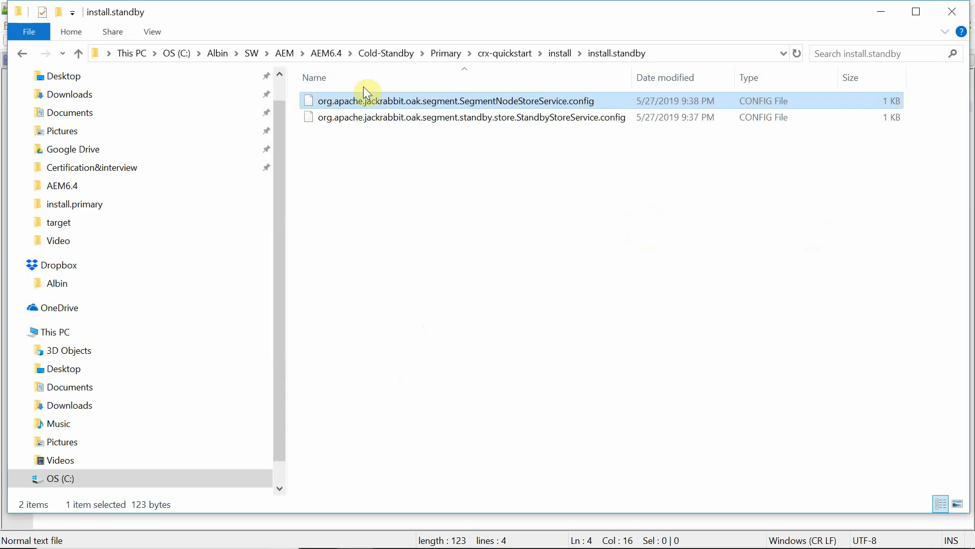
Go up to the install folder and open install.primary to list its two .config files.
left_click(558, 54)
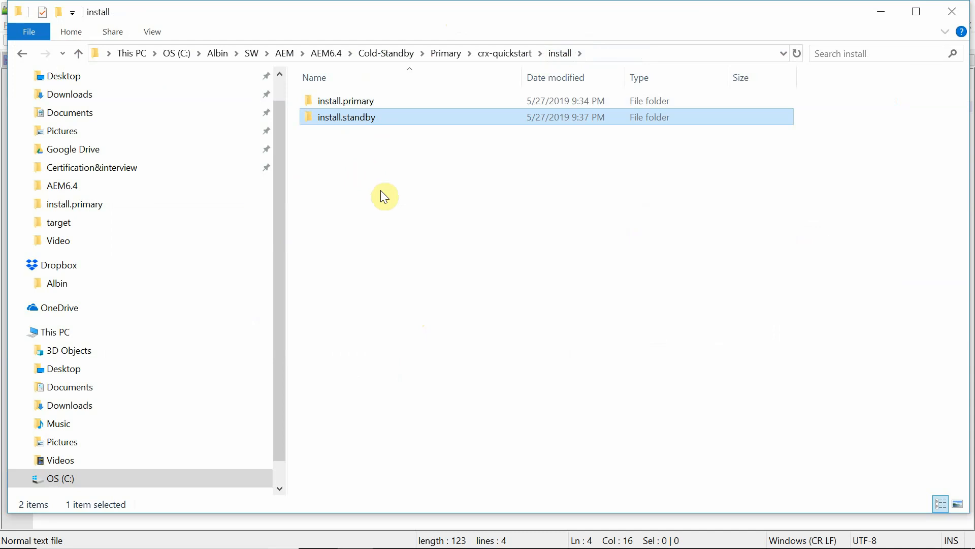
double_click(379, 101)
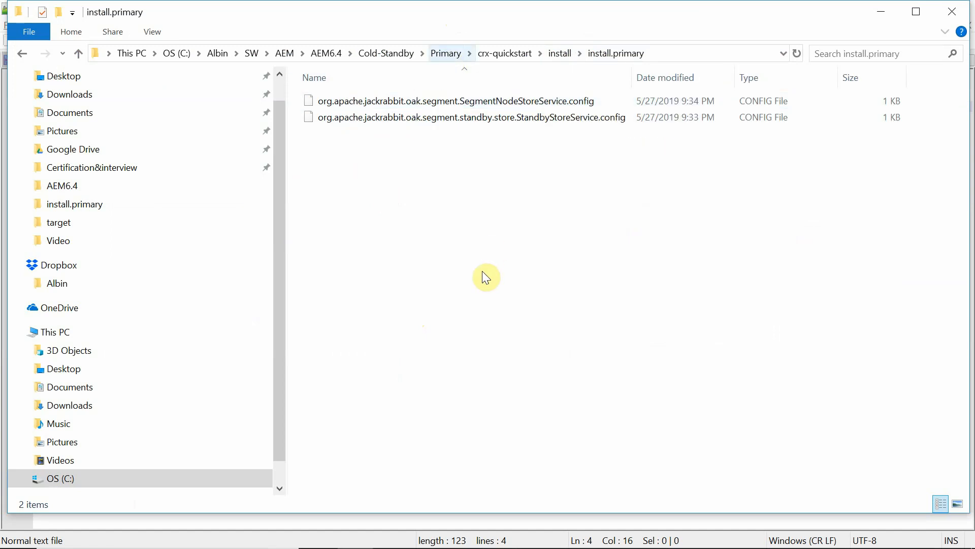
key("alt+Tab")
key("alt+Tab")
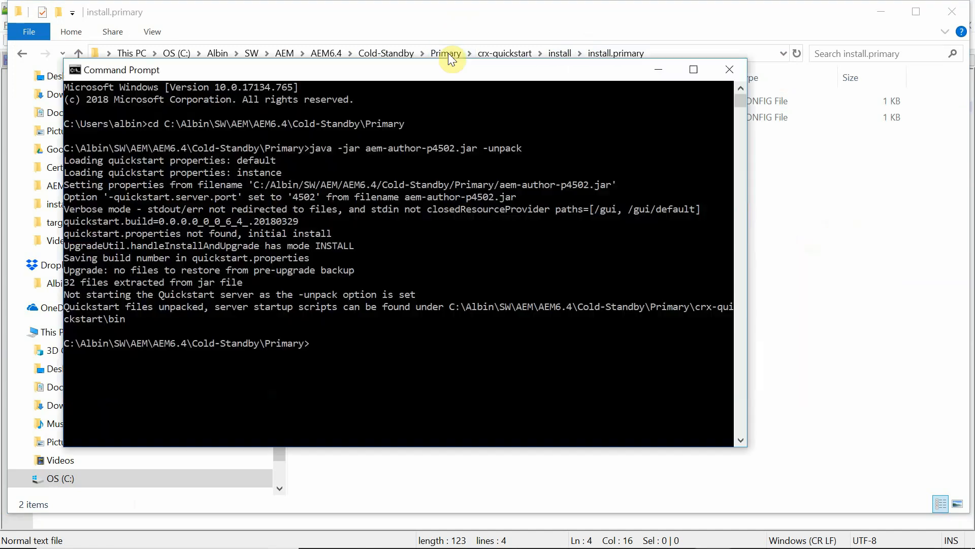
Run the line 40 java command with run modes primary,crx3,crx3tar and set the admin password.
key("alt+Tab")
key("alt+Tab")
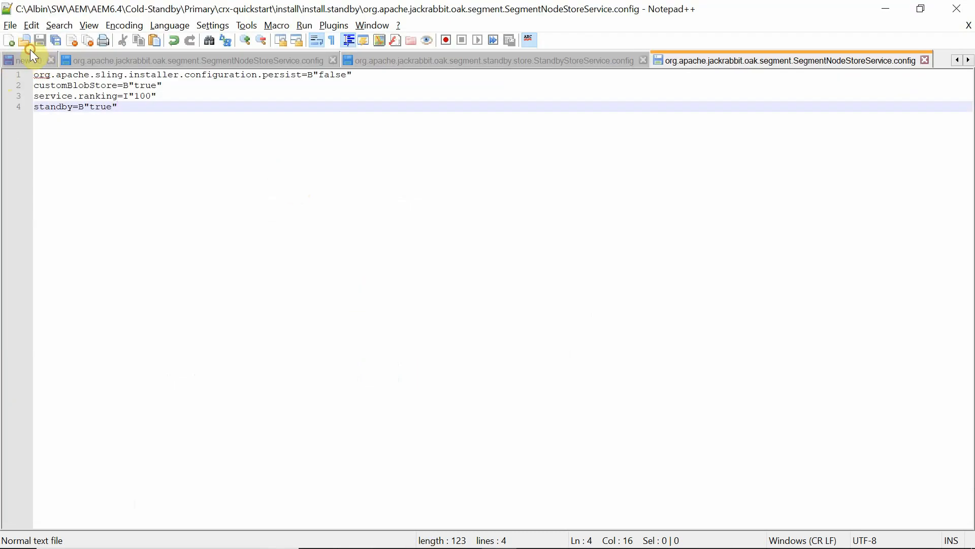
left_click(30, 61)
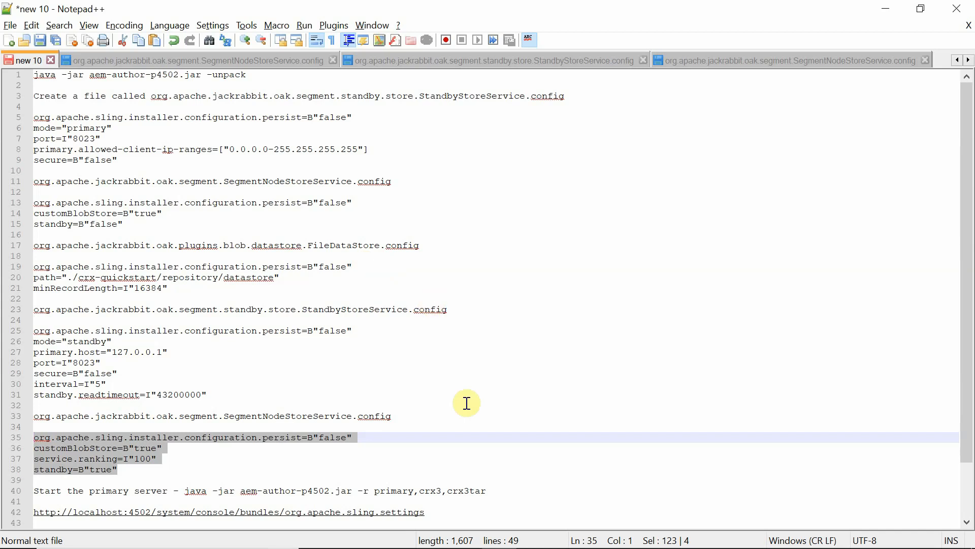
left_click_drag(487, 490, 186, 493)
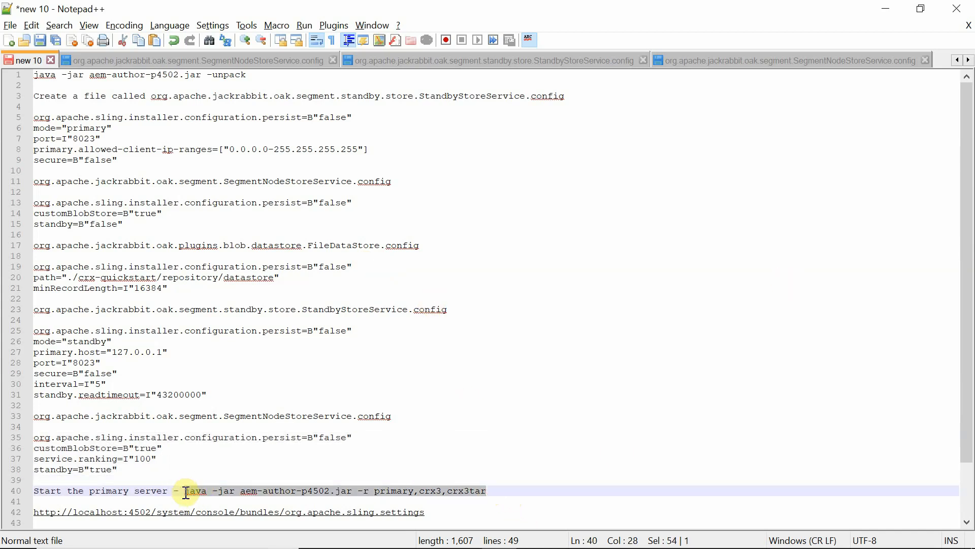
key("alt+Tab")
key("ctrl+v")
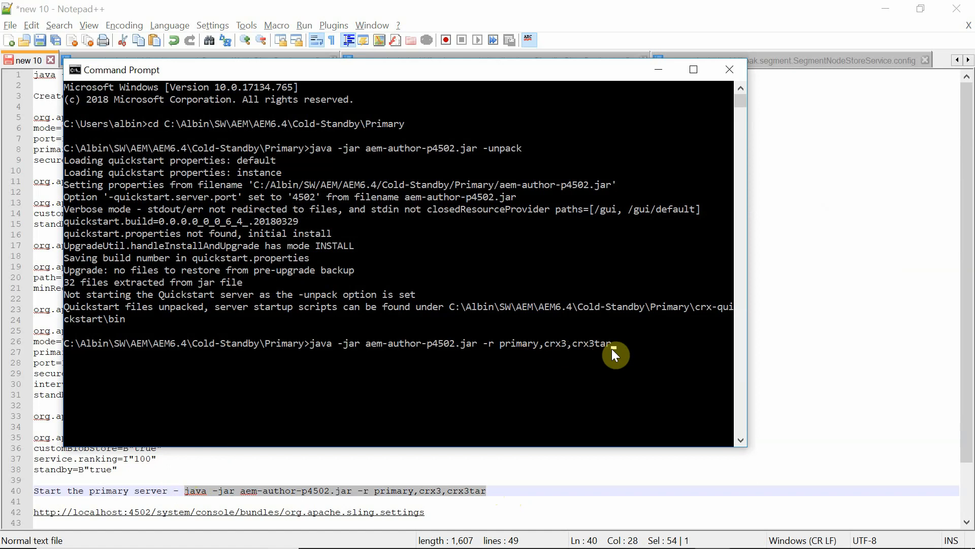
key("Return")
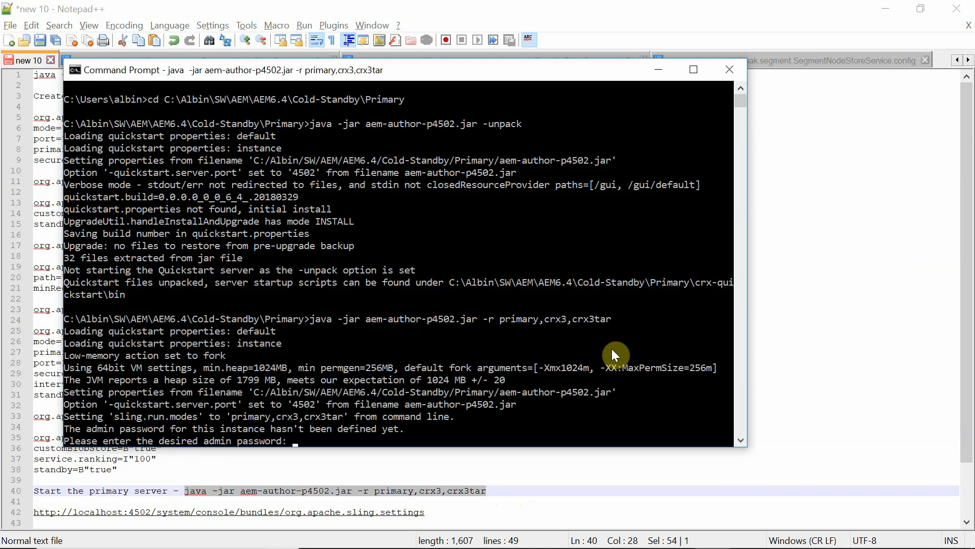
key("Return")
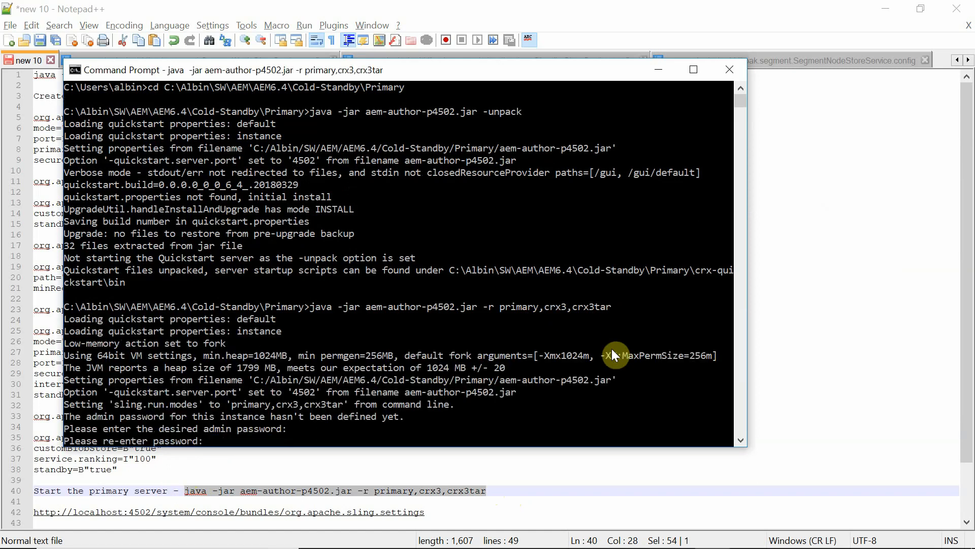
key("Return")
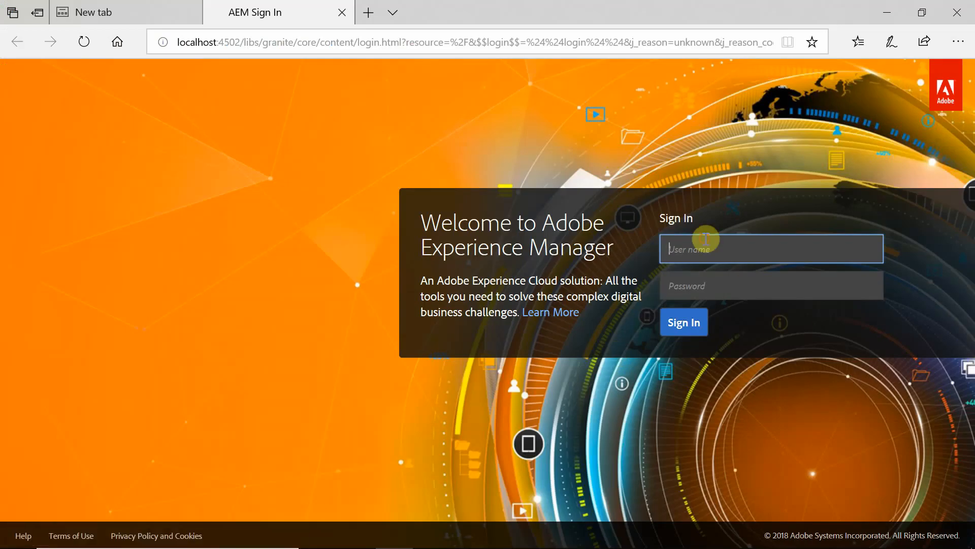
Sign in to the localhost:4502 author as admin with the admin password.
type("admin")
key("Tab")
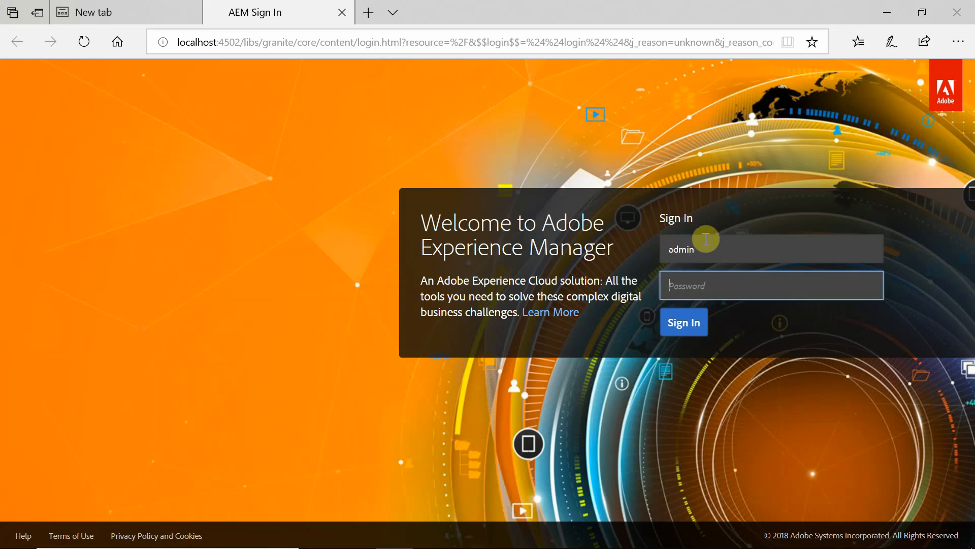
type("a")
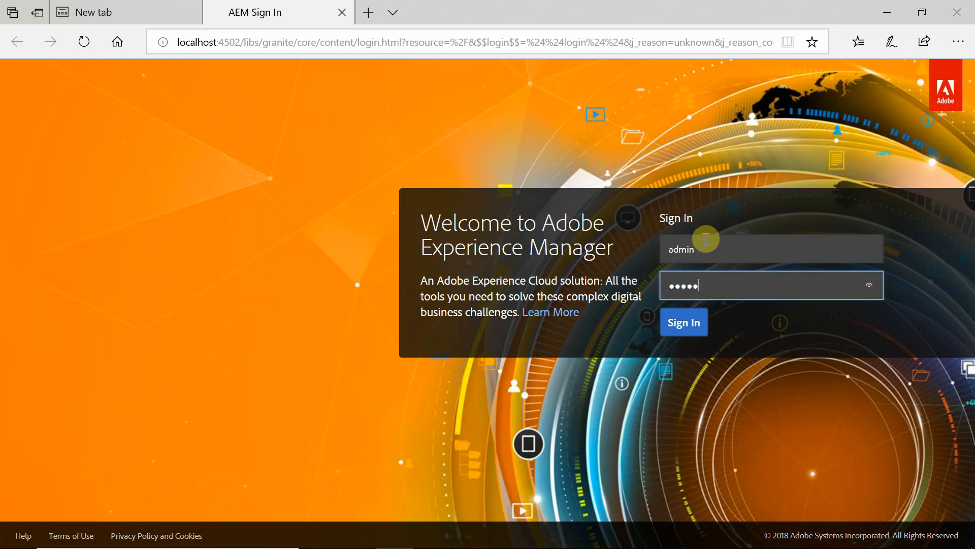
left_click(683, 322)
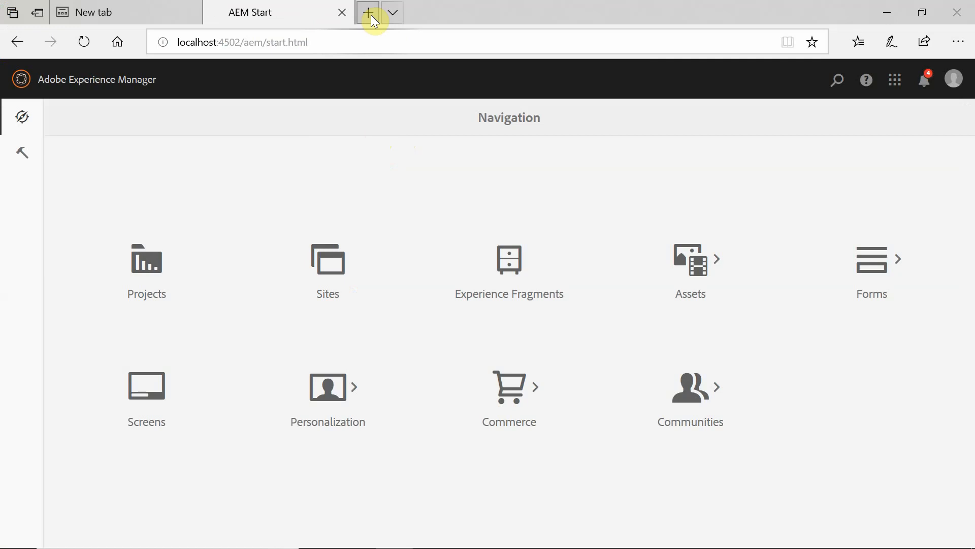
Load localhost:4502/system/console/configMgr in a new Edge tab.
left_click(369, 13)
left_click(281, 12)
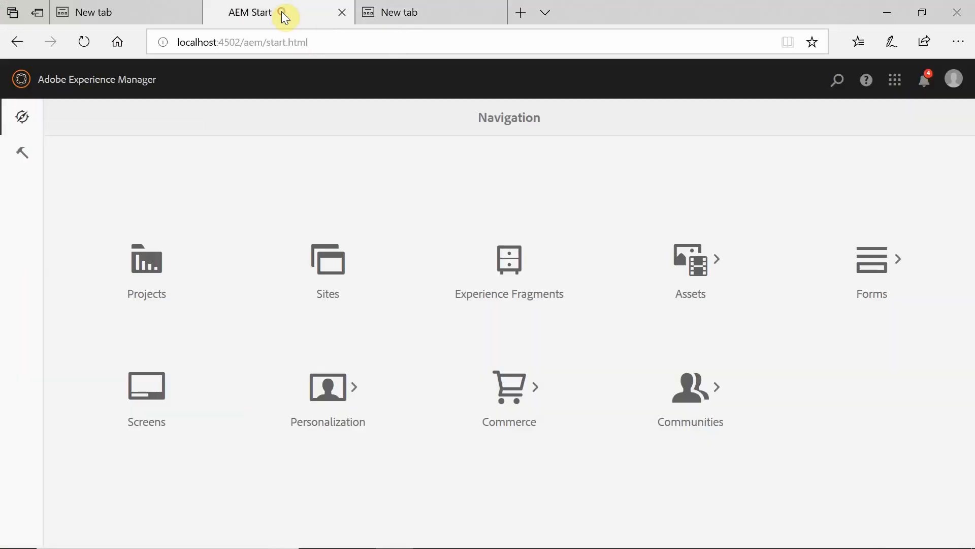
left_click_drag(246, 44, 163, 41)
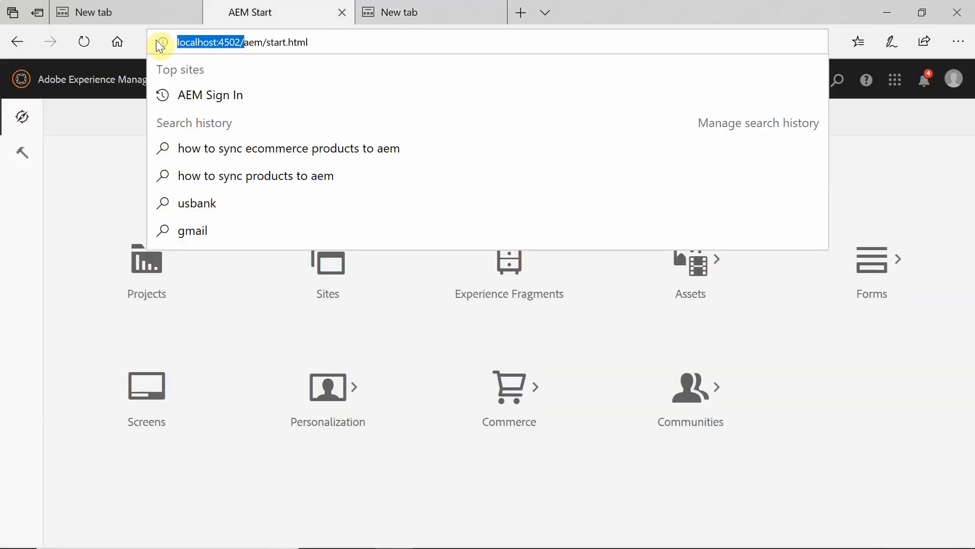
left_click(411, 14)
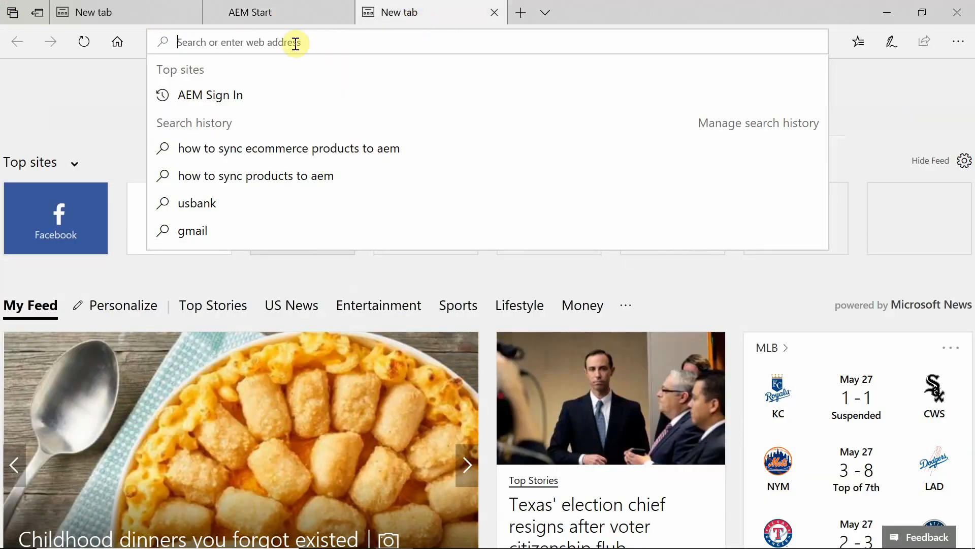
key("ctrl+v")
type("syst")
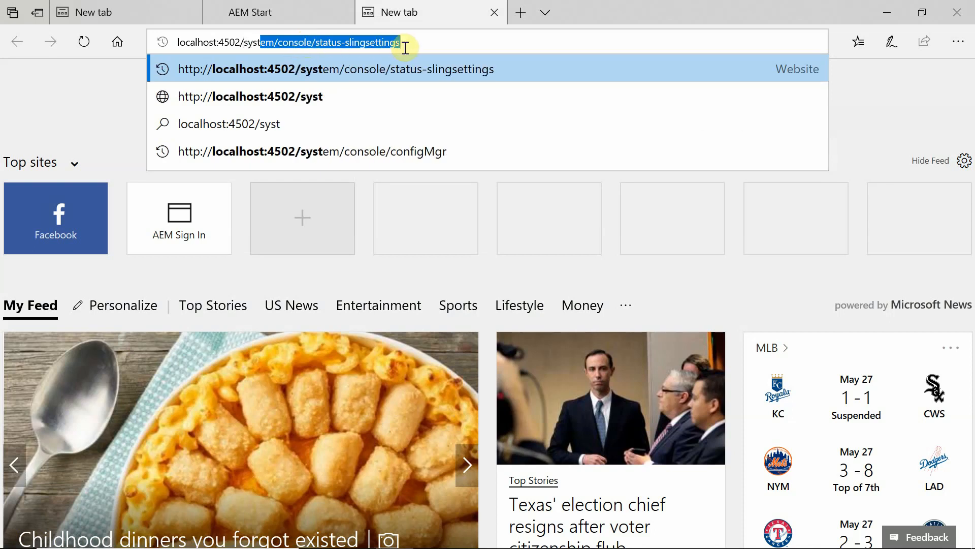
left_click_drag(405, 47, 317, 40)
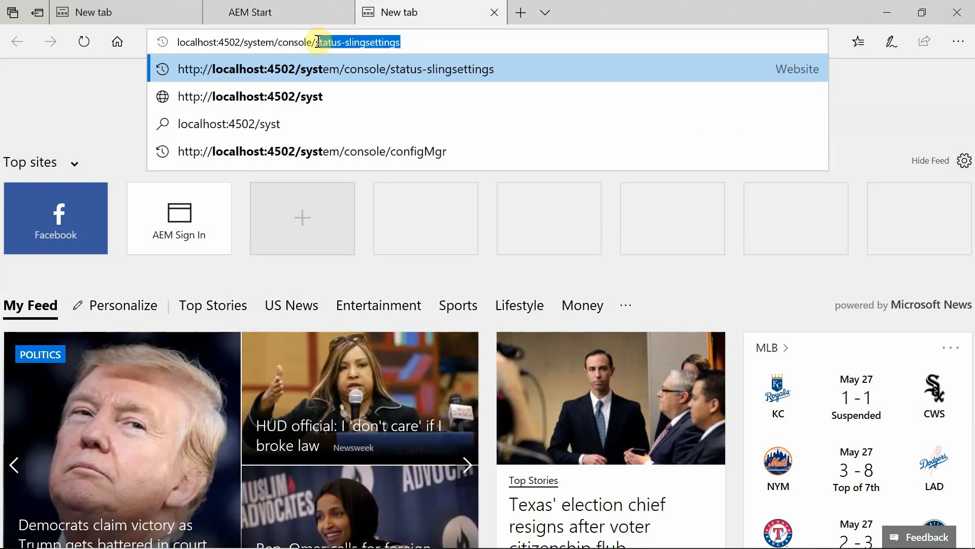
type("configMgr")
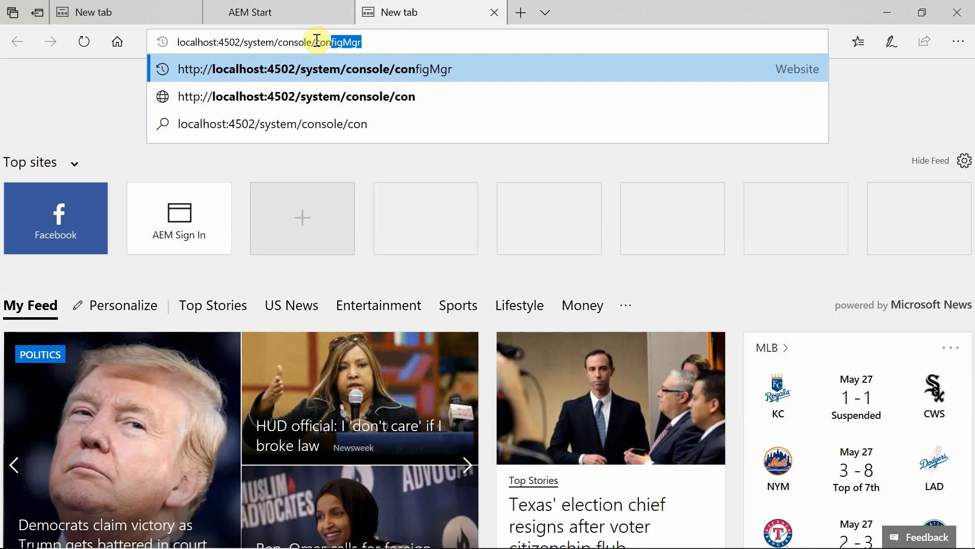
key("Return")
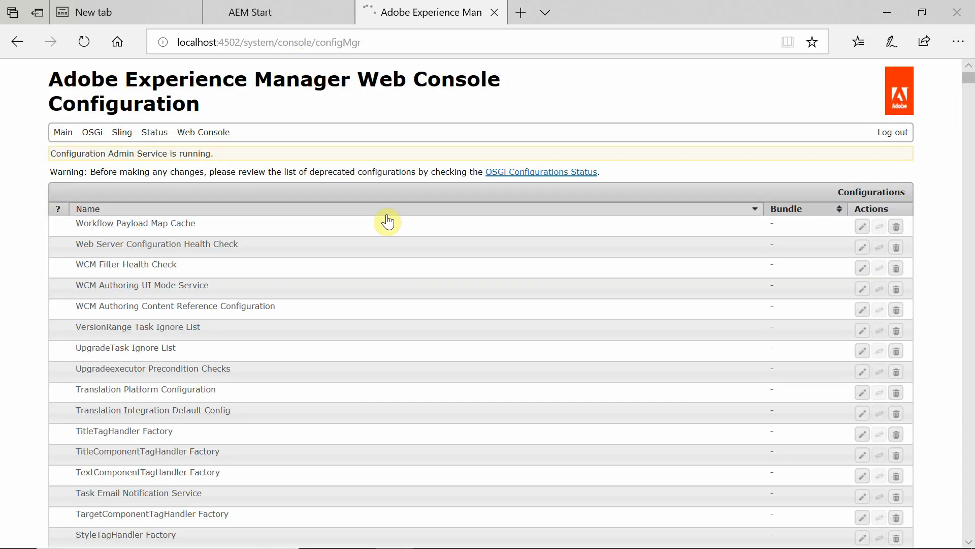
key("ctrl+f")
Add a new Logging Logger Configuration with log level Debug.
type("logger")
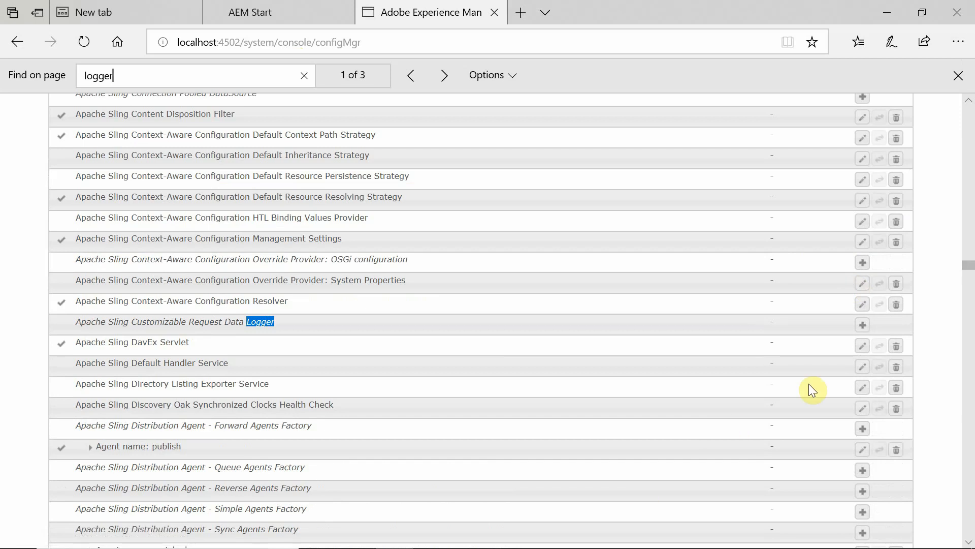
key("Return")
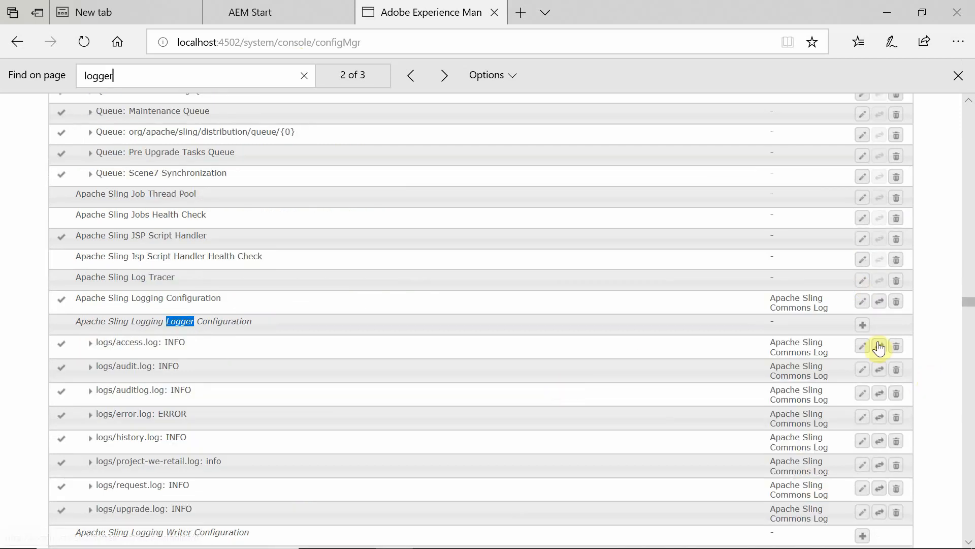
left_click(863, 325)
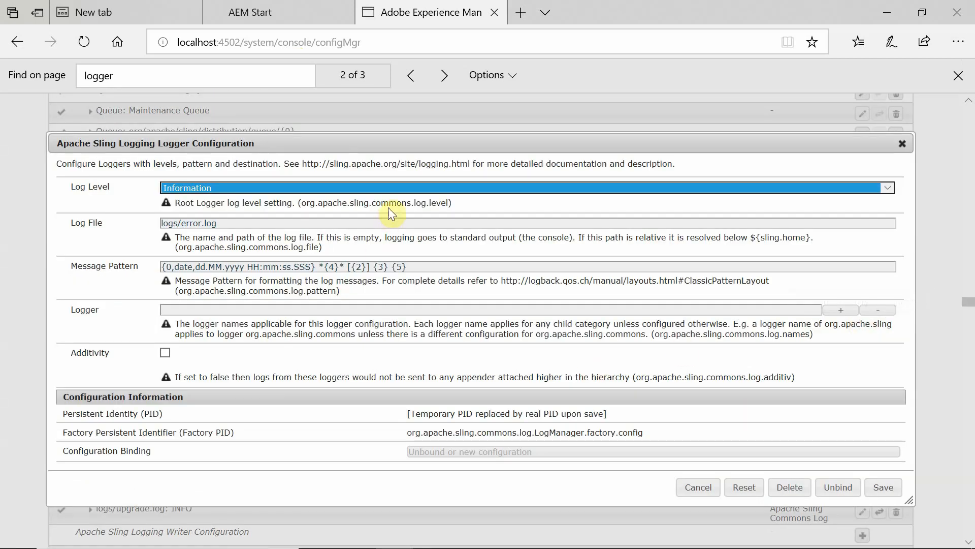
left_click(373, 187)
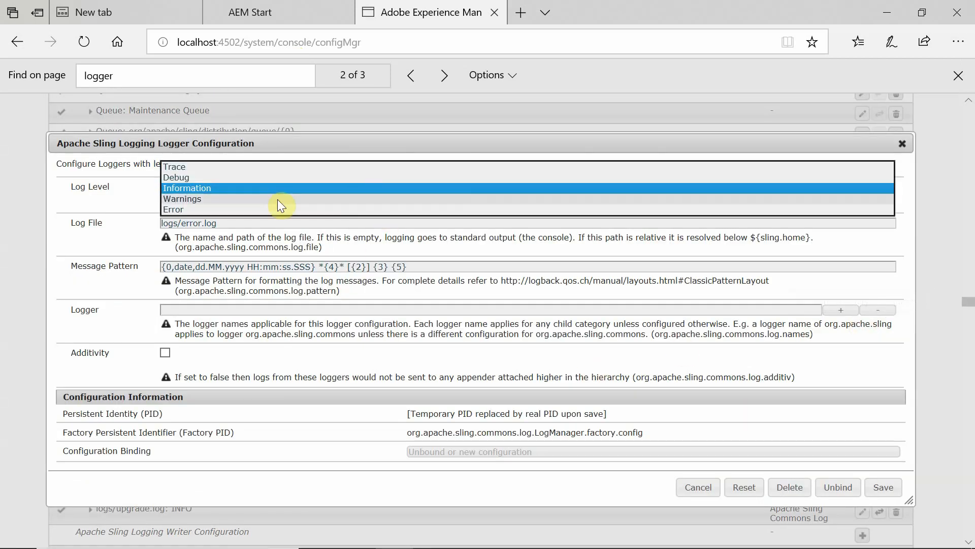
left_click(191, 177)
Set the Logger field to org.apache.jackrabbit.oak.segment, copied from the notes.
key("alt+Tab")
key("Tab")
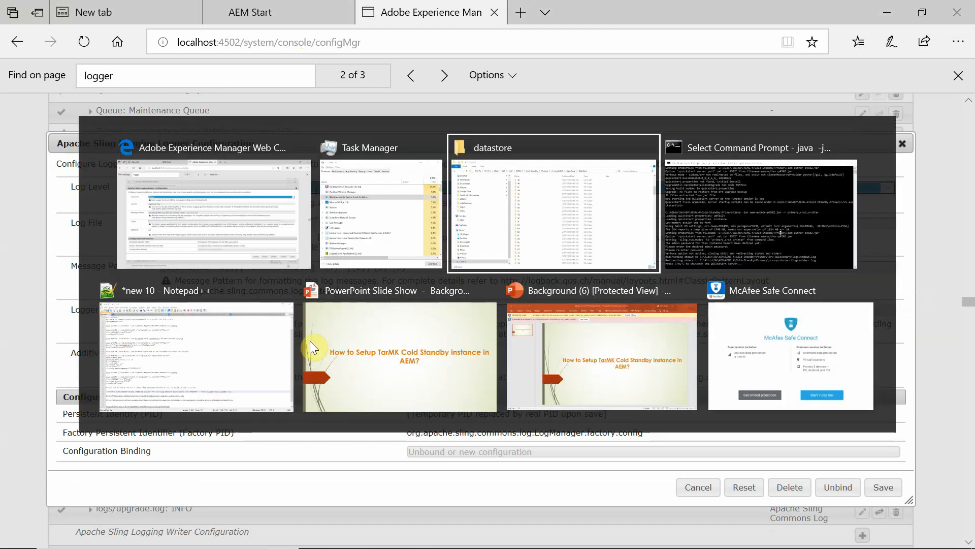
key("Tab")
key("Tab")
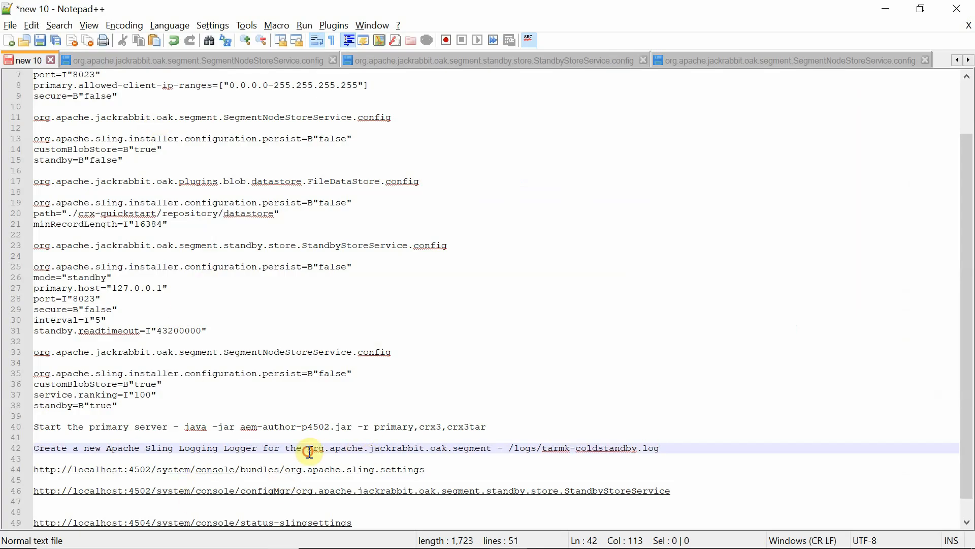
left_click_drag(309, 450, 489, 449)
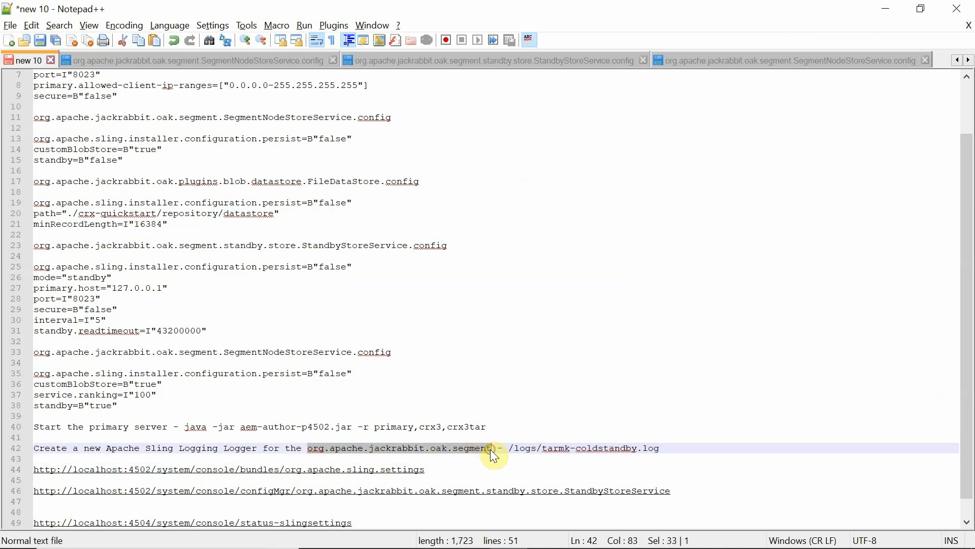
key("alt+Tab")
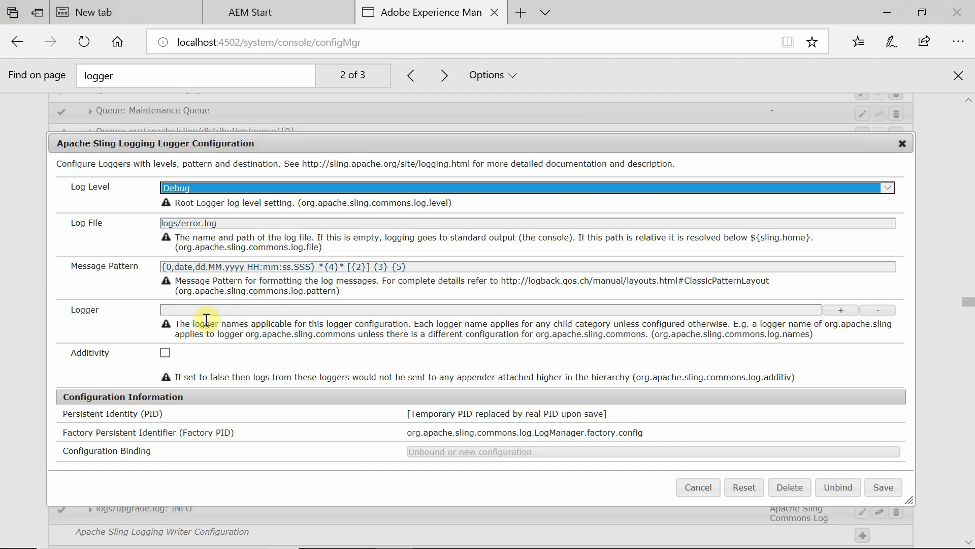
left_click(197, 309)
type("org.apache.jackrabbit.oak.segment")
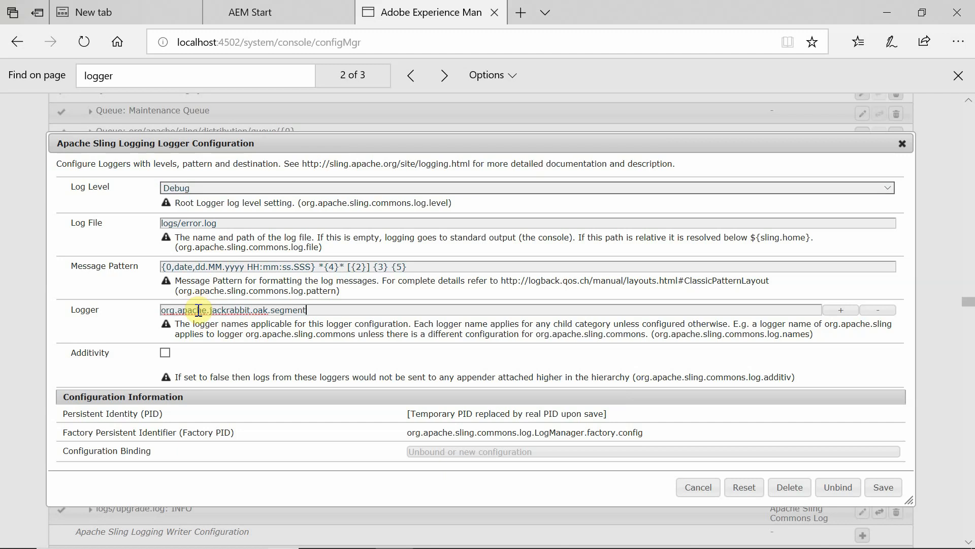
Set the Log File to /logs/tarmk-coldstandby.log and save the logger configuration.
key("alt+Tab")
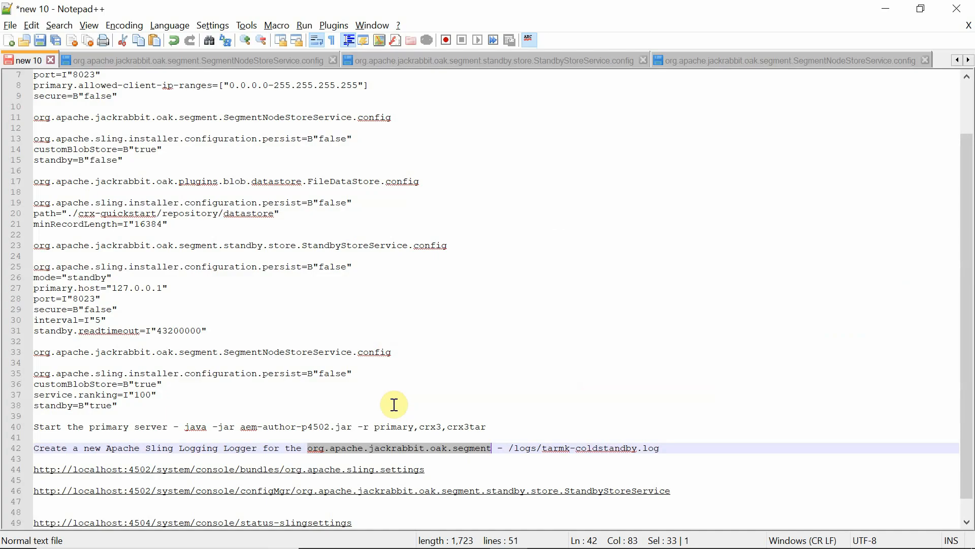
left_click(510, 449)
left_click_drag(511, 449, 663, 450)
key("ctrl+c")
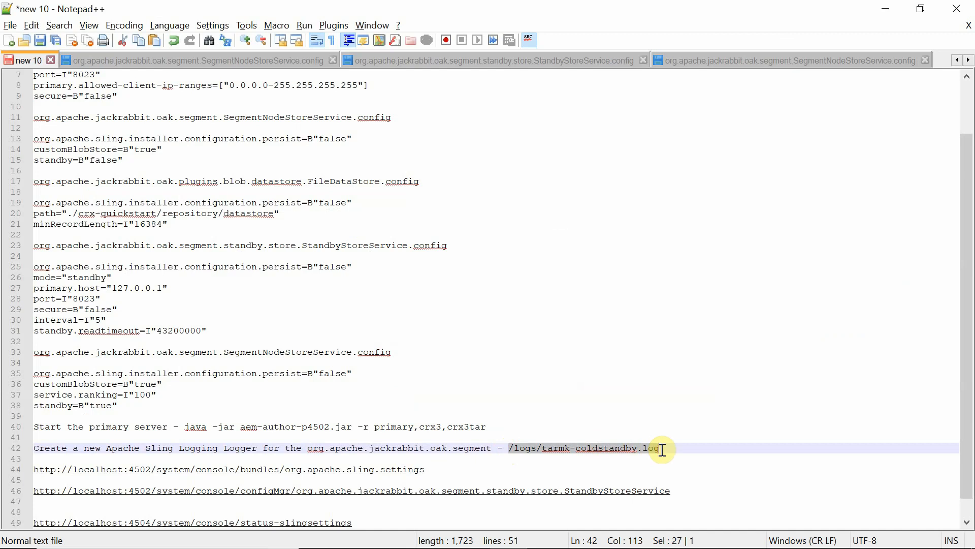
key("alt+Tab")
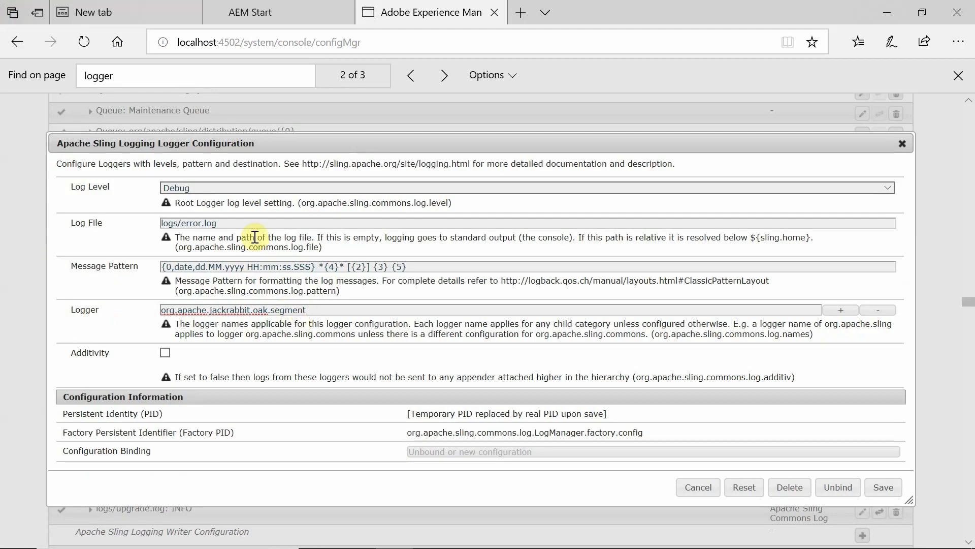
triple_click(232, 222)
key("ctrl+v")
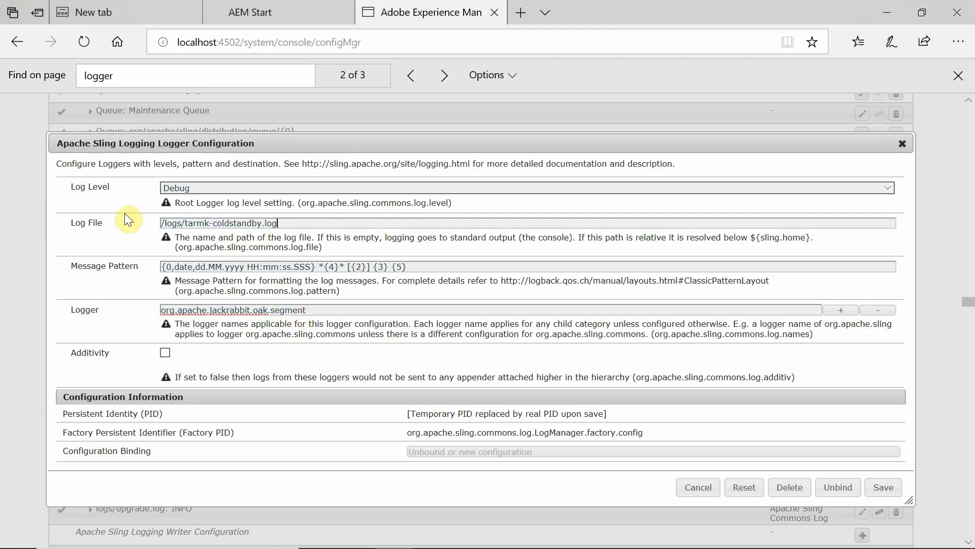
left_click(882, 487)
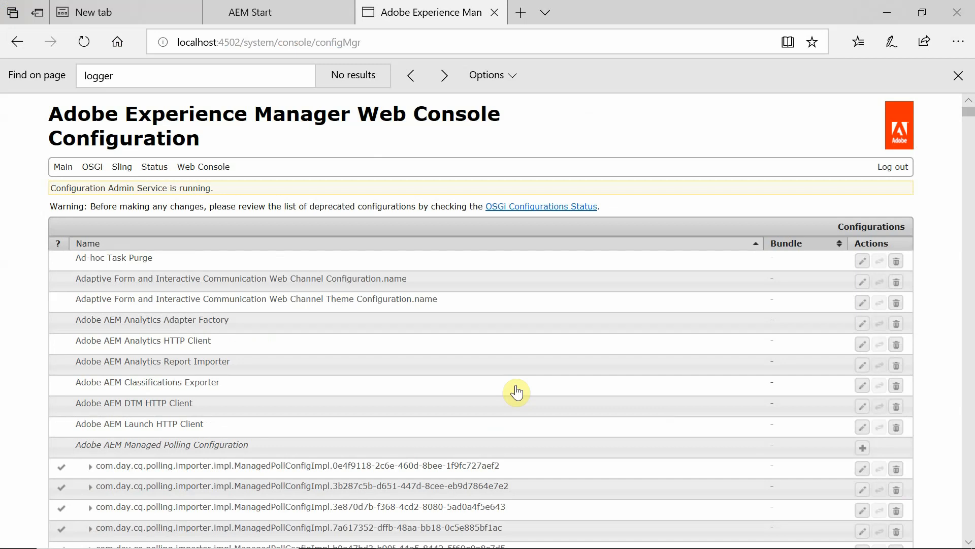
key("alt+Tab")
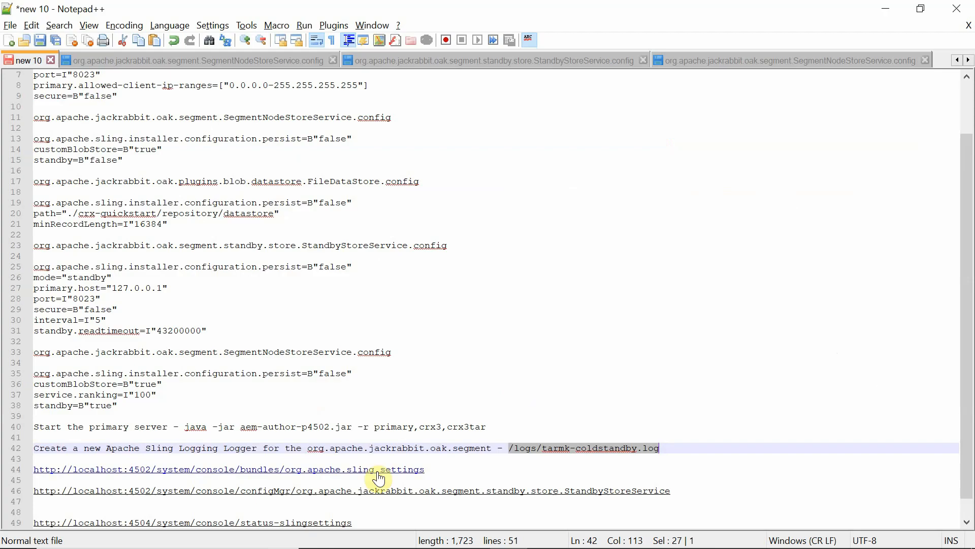
left_click_drag(437, 469, 3, 470)
Load the Apache Sling Settings bundle URL from notes line 44 in a new Edge tab.
key("alt+Tab")
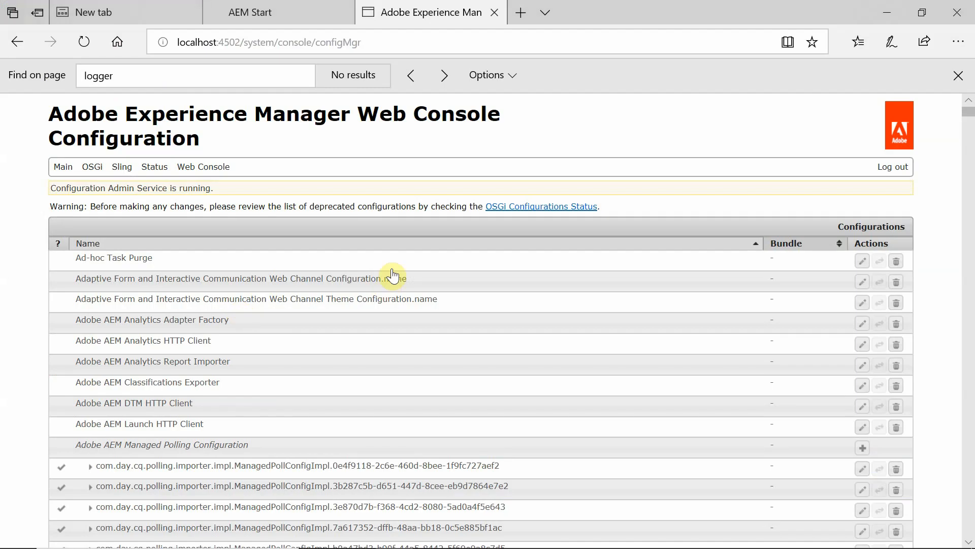
left_click(526, 9)
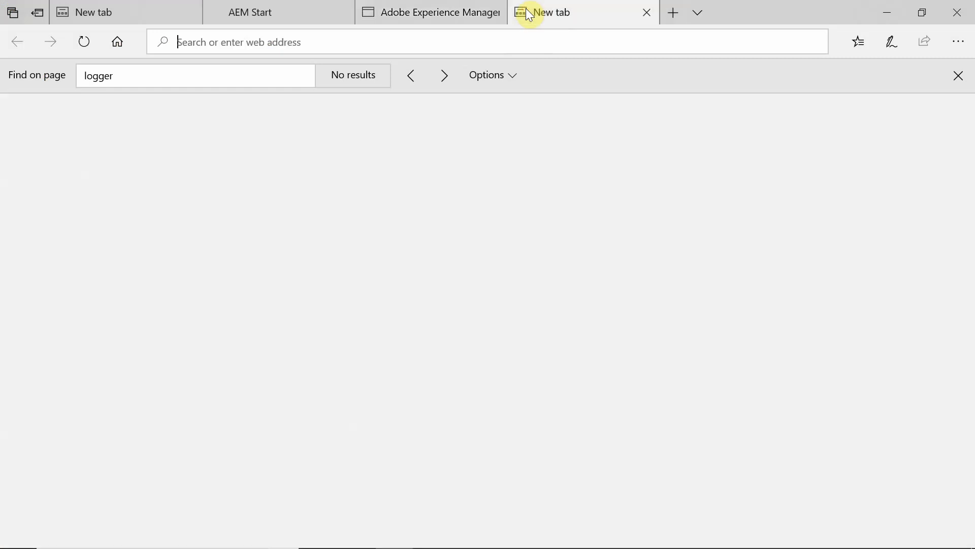
type("http://localhost:4502/system/console/bundles/org.apache.sling.settings")
key("Return")
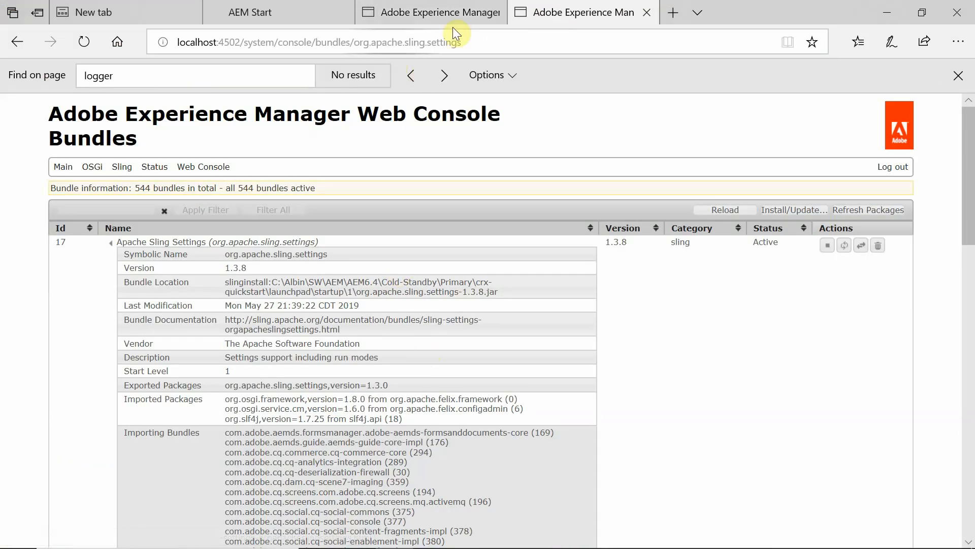
Copy the status-slingsettings URL from the notes and open another new browser tab.
key("alt+Tab")
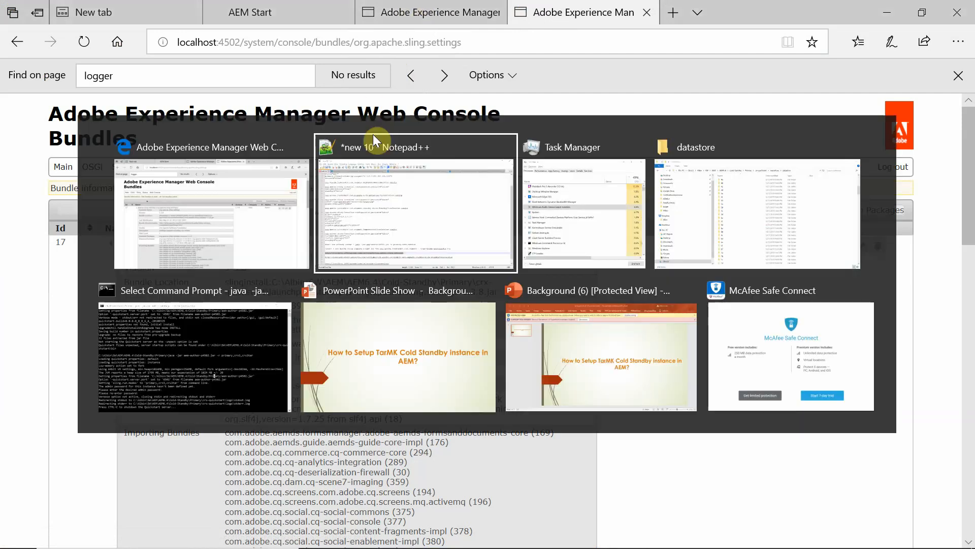
left_click_drag(361, 521, 11, 513)
key("ctrl+c")
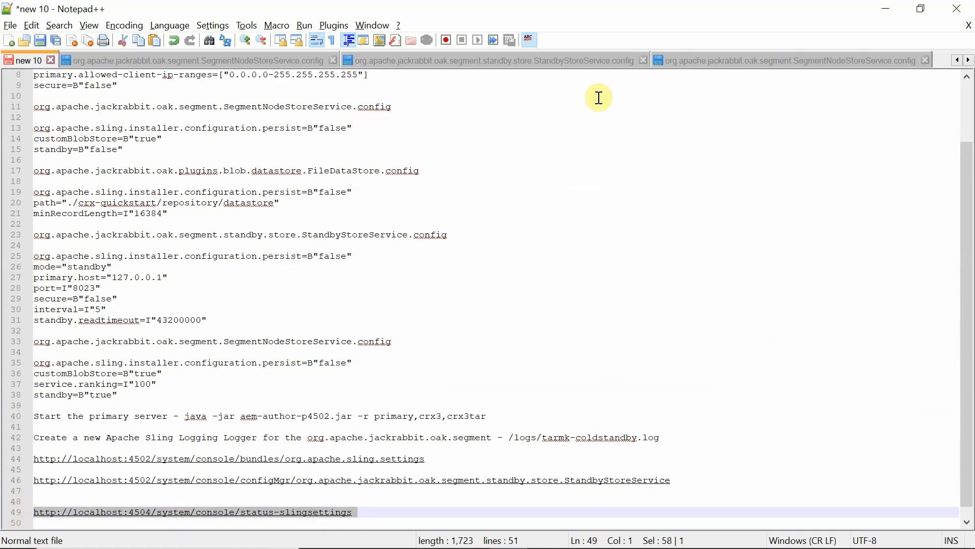
key("alt+Tab")
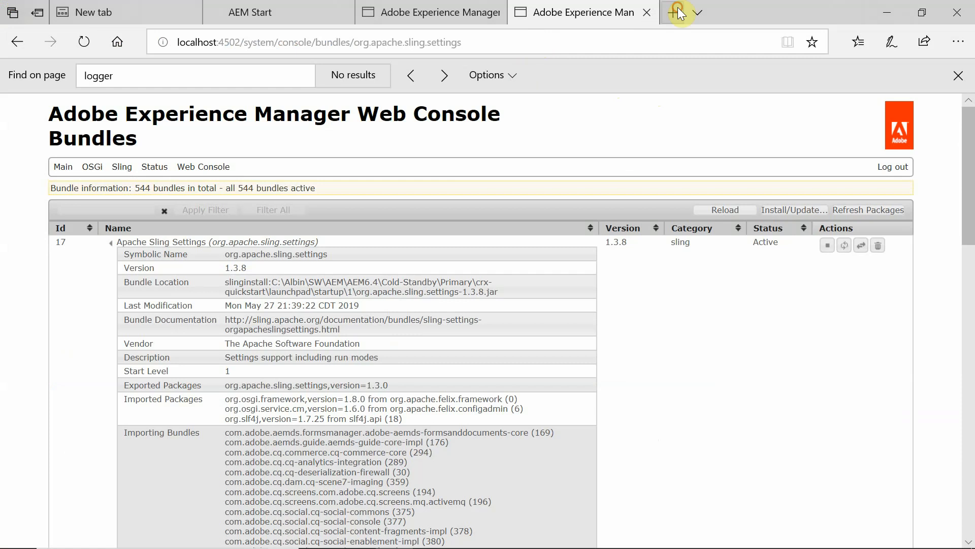
left_click(680, 13)
Load the status-slingsettings page, change port 4504 to 4502, and highlight the primary run mode.
key("ctrl+v")
key("Return")
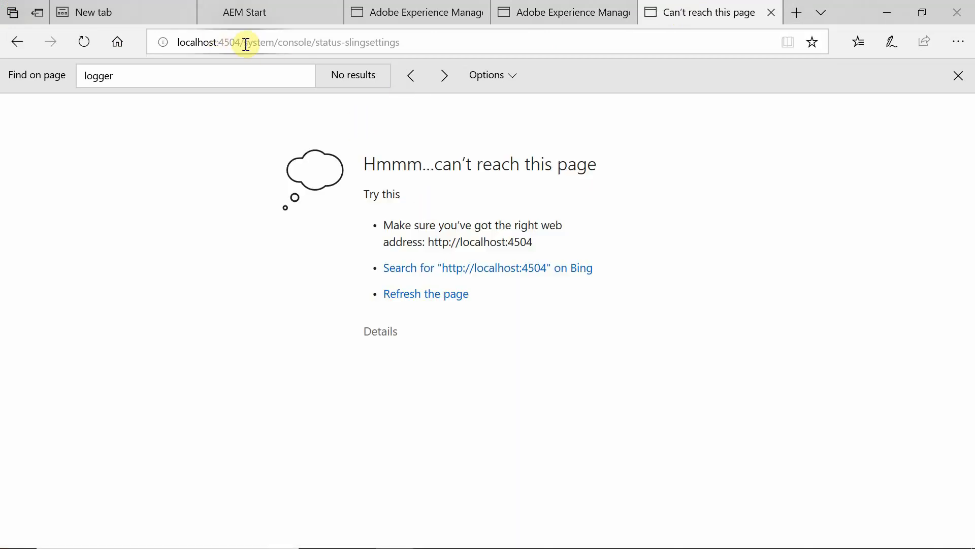
left_click(240, 40)
left_click(240, 41)
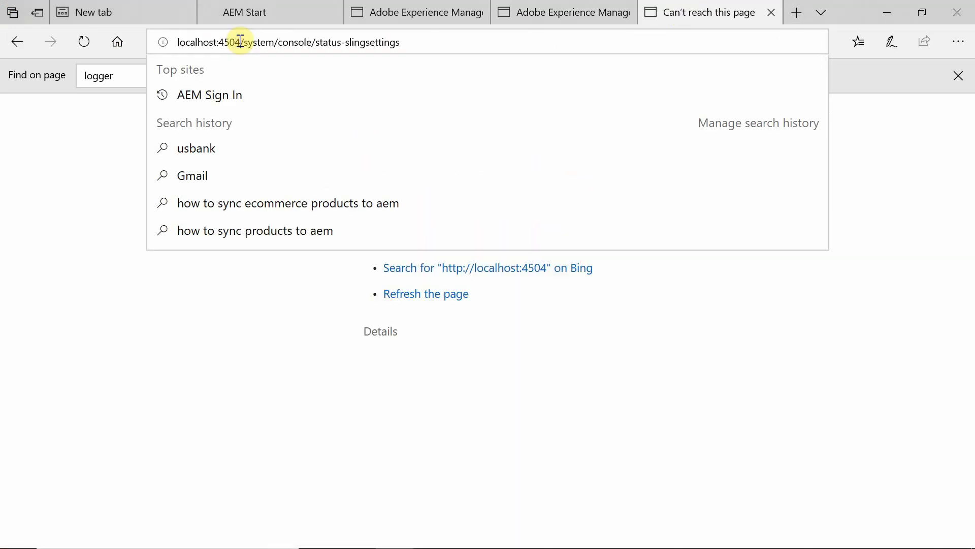
key("BackSpace")
type("2")
key("Return")
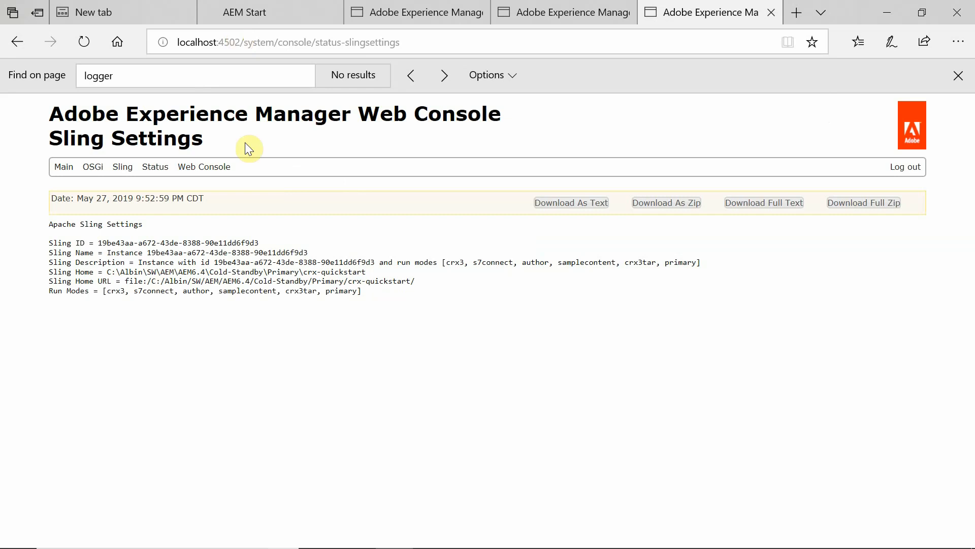
double_click(344, 291)
Return to the Apache Sling Settings bundle tab and check its bundle id, 17.
left_click(562, 14)
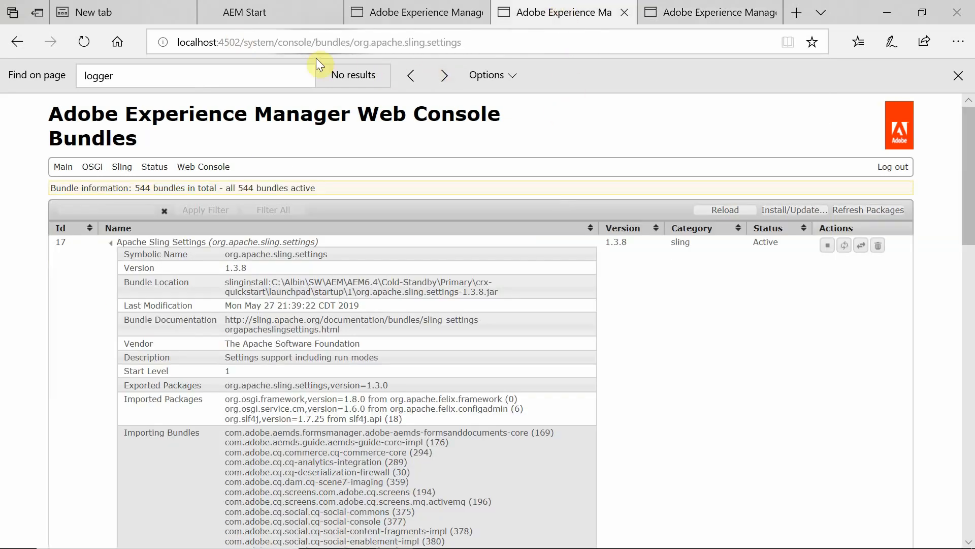
left_click(356, 44)
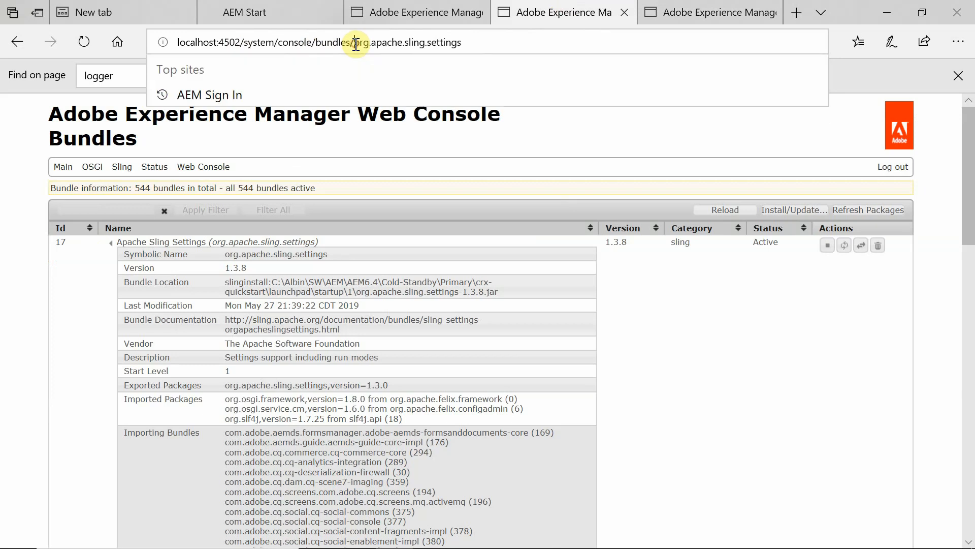
left_click_drag(356, 44, 472, 42)
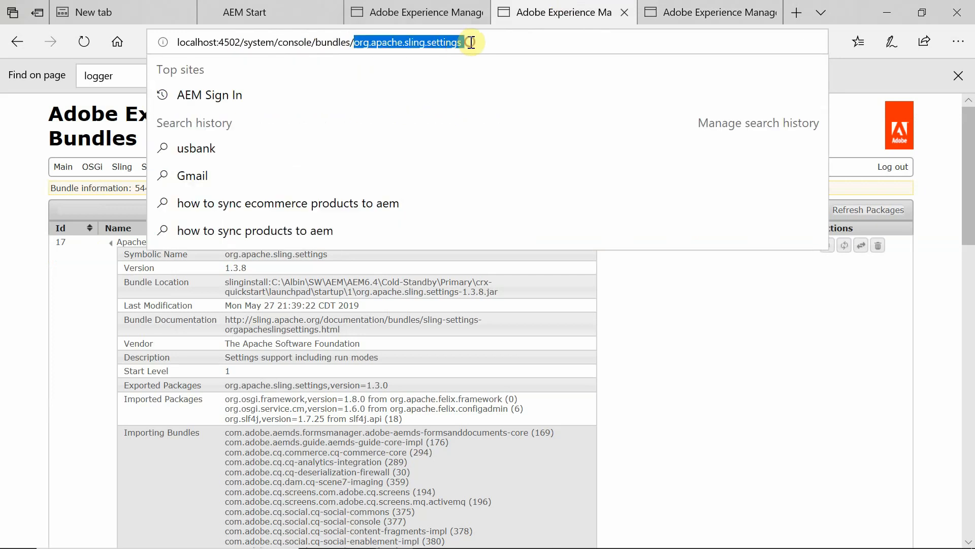
left_click(69, 242)
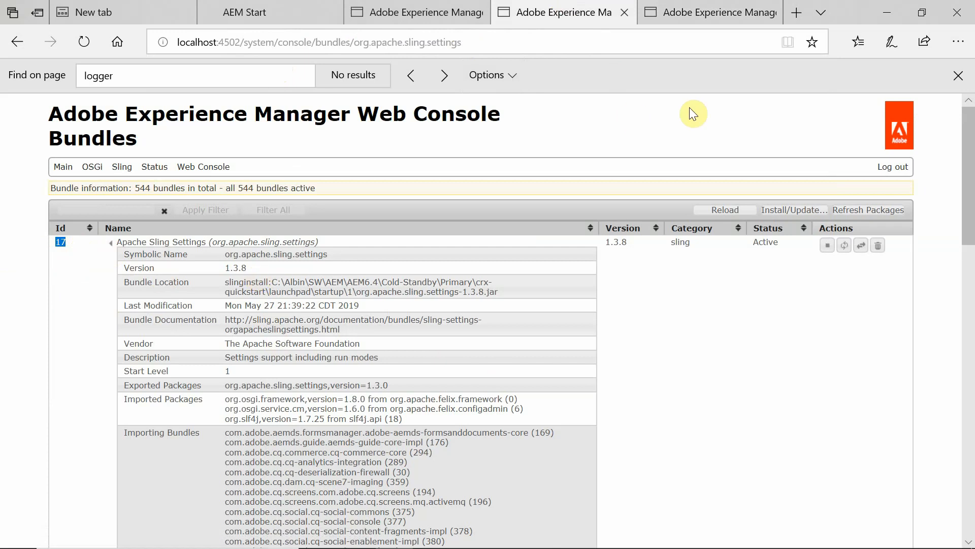
Copy the StandbyStoreService configuration URL from notes line 46 and open a new browser tab.
key("alt+Tab")
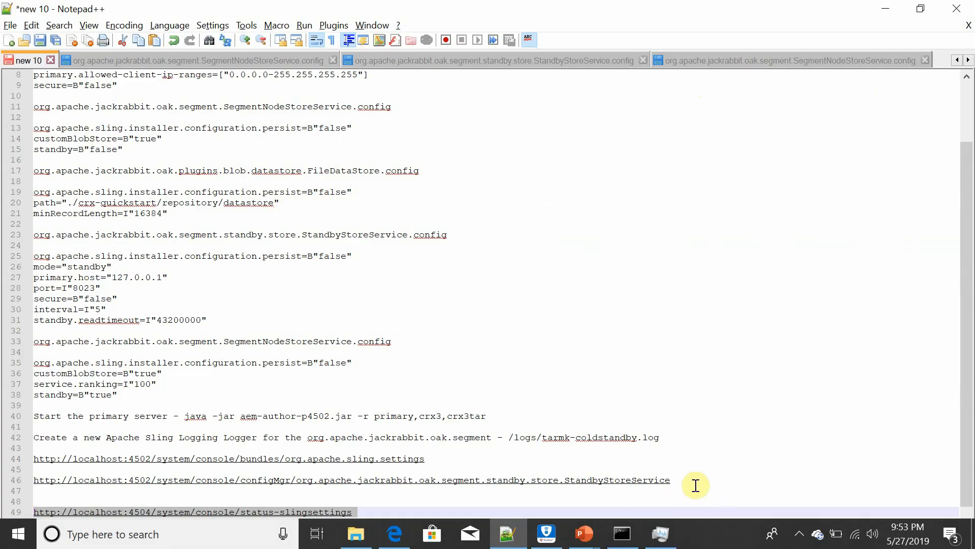
left_click_drag(677, 480, 2, 480)
key("ctrl+c")
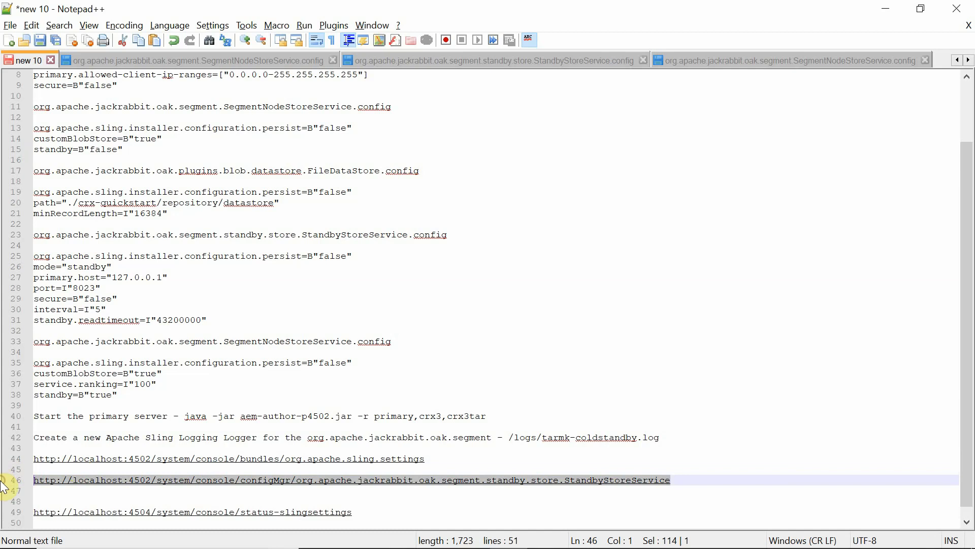
key("alt+Tab")
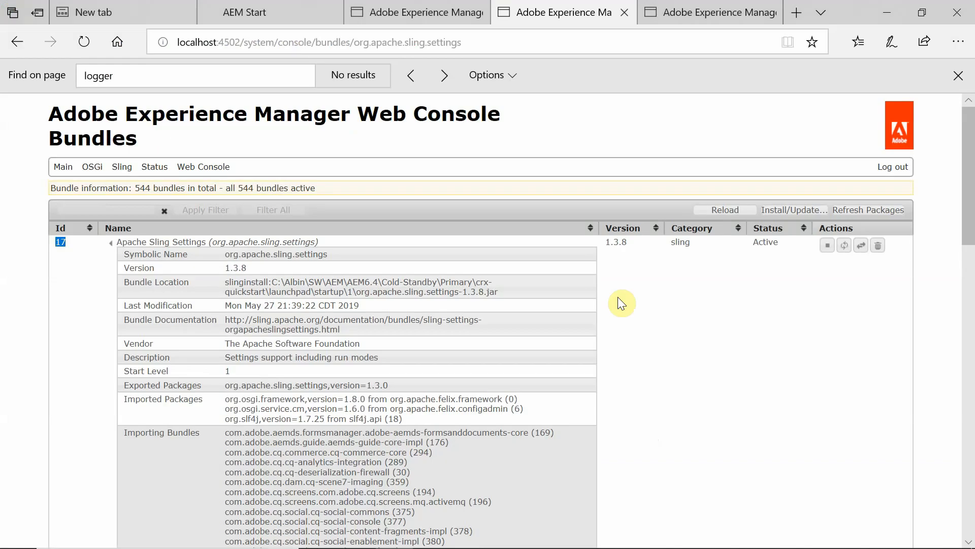
left_click(791, 15)
Load the StandbyStoreService configMgr URL in the new tab, then return to the datastore folder window.
key("ctrl+v")
key("Return")
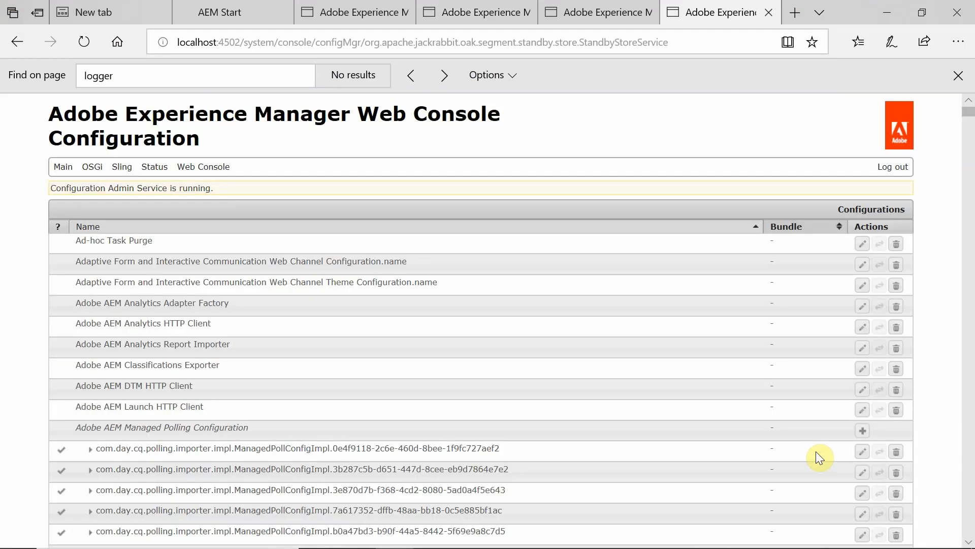
key("alt+Tab")
key("alt+Tab")
key("alt+Tab")
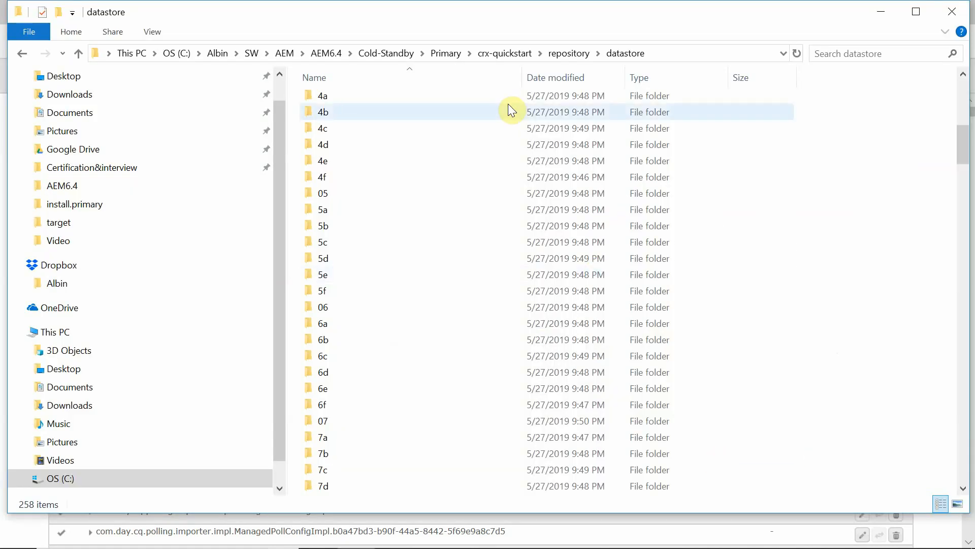
Paste the copied crx-quickstart folder into Cold-Standby\Standby beside the jar and license file.
left_click(442, 54)
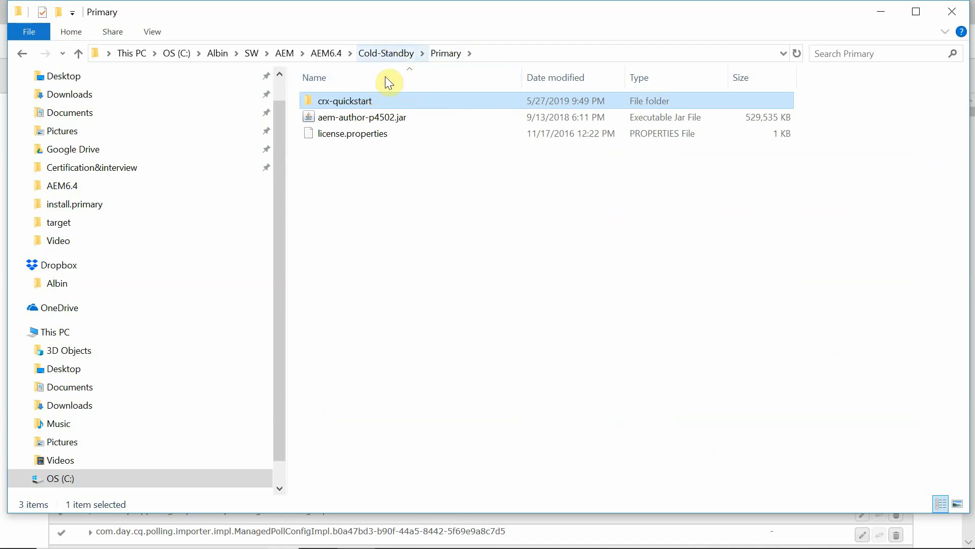
left_click(390, 53)
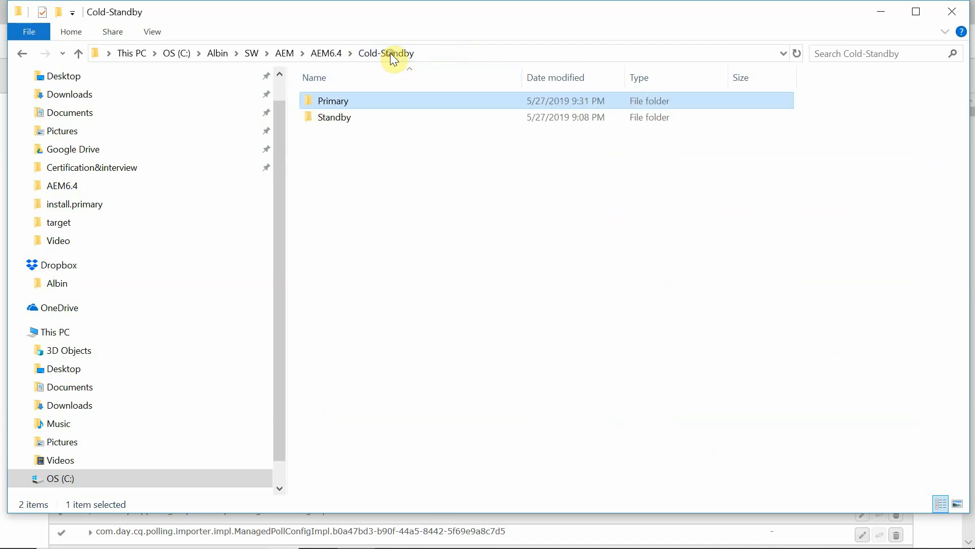
left_click(335, 120)
double_click(336, 121)
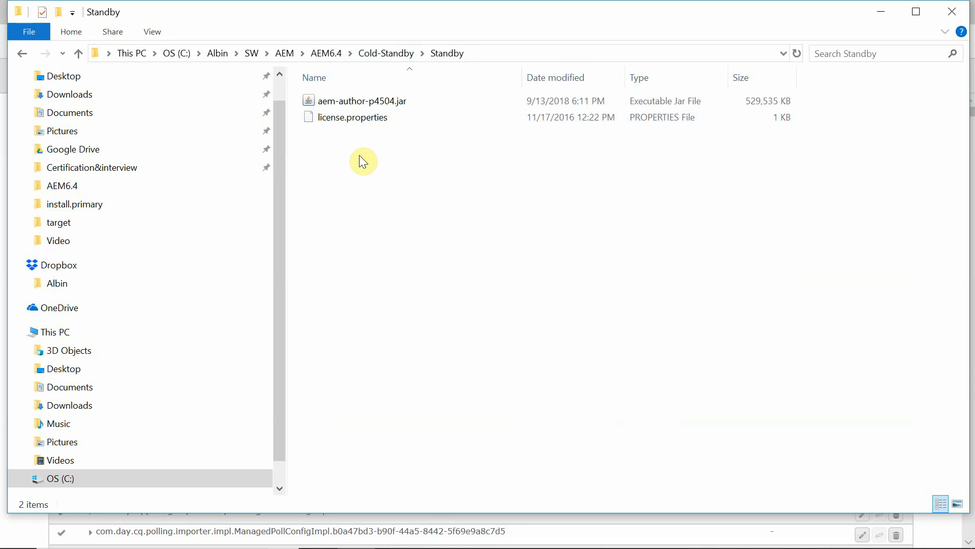
key("ctrl+v")
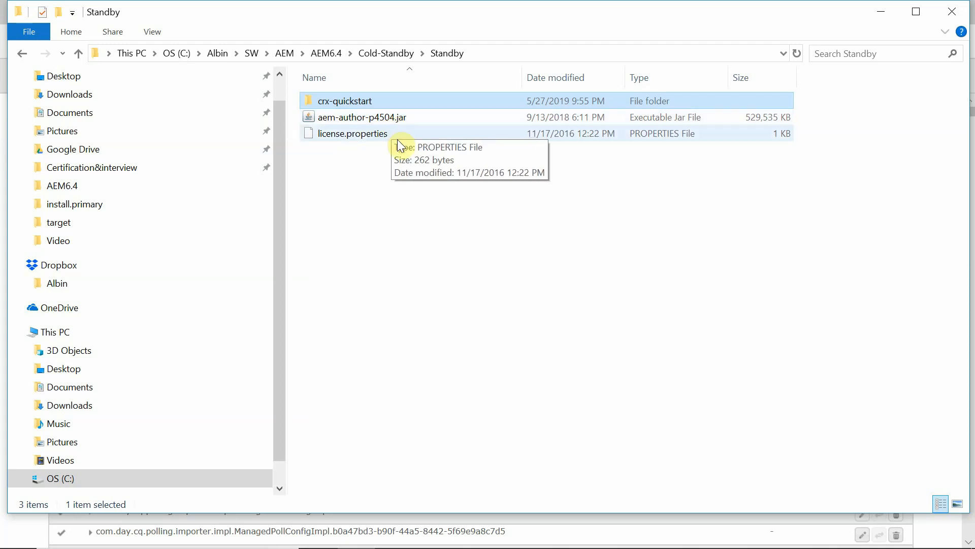
Launch aem-author-p4504.jar and browse to crx-quickstart\launchpad\felix\bundle17\data.
left_click(354, 101)
double_click(402, 110)
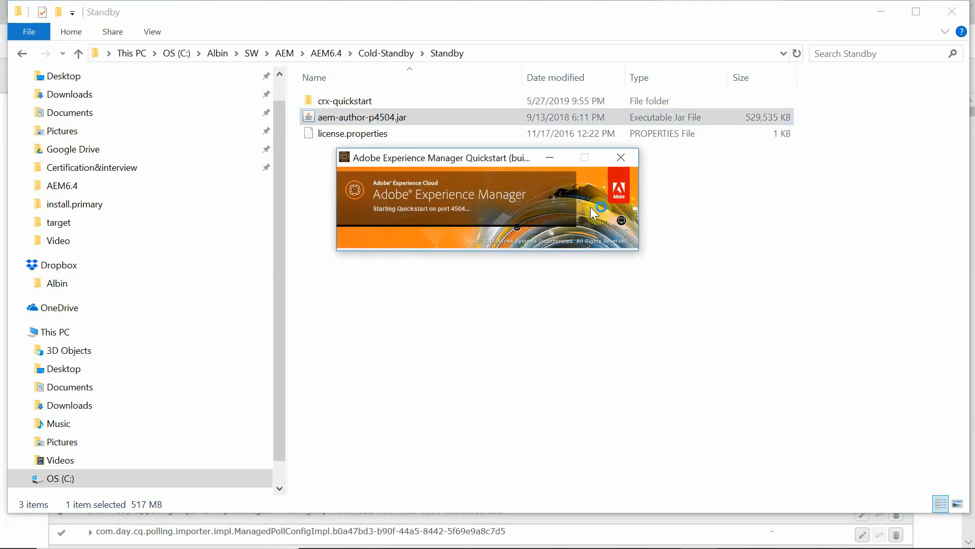
double_click(343, 102)
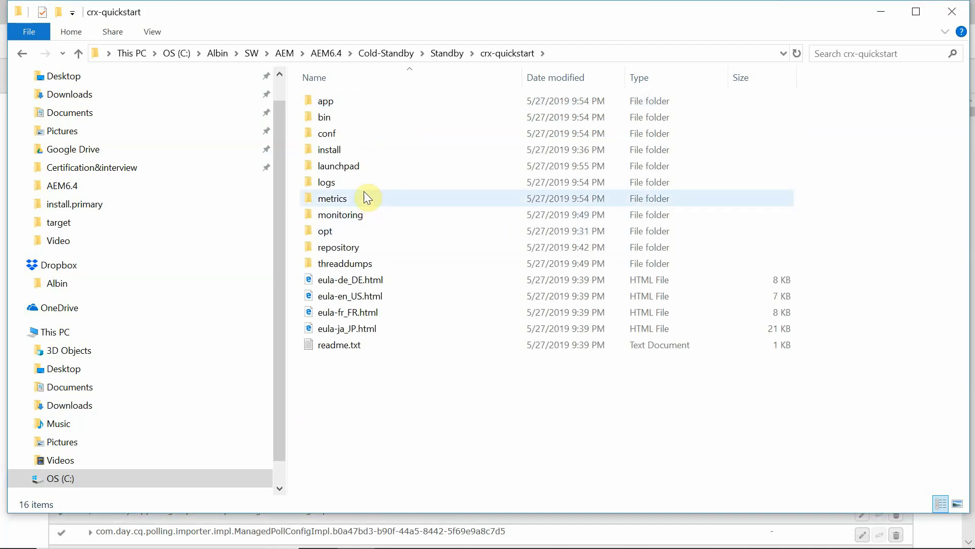
left_click(343, 167)
double_click(342, 166)
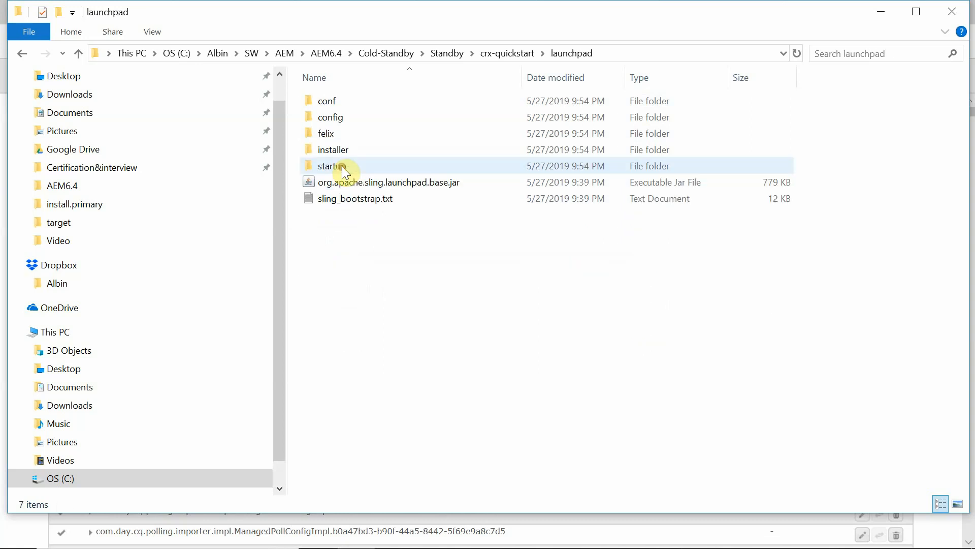
double_click(333, 135)
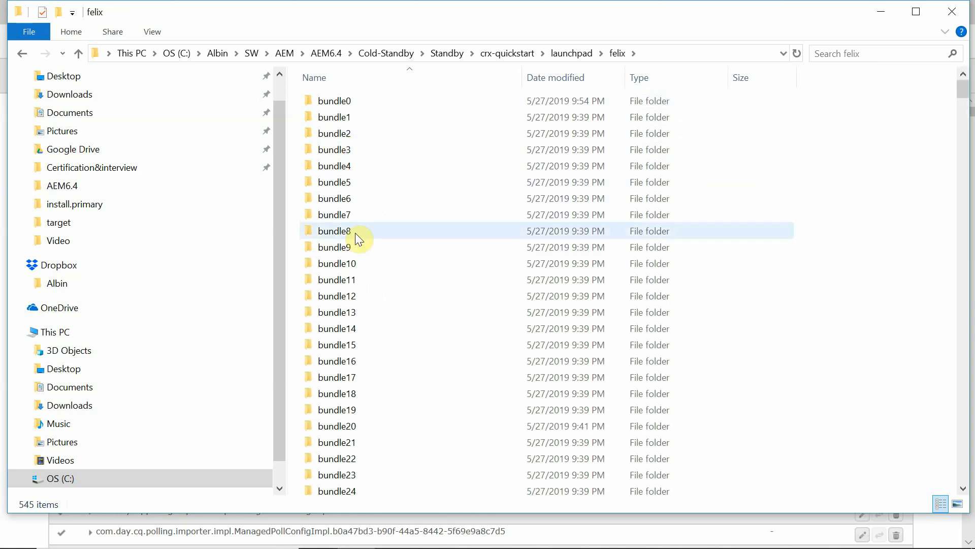
double_click(336, 375)
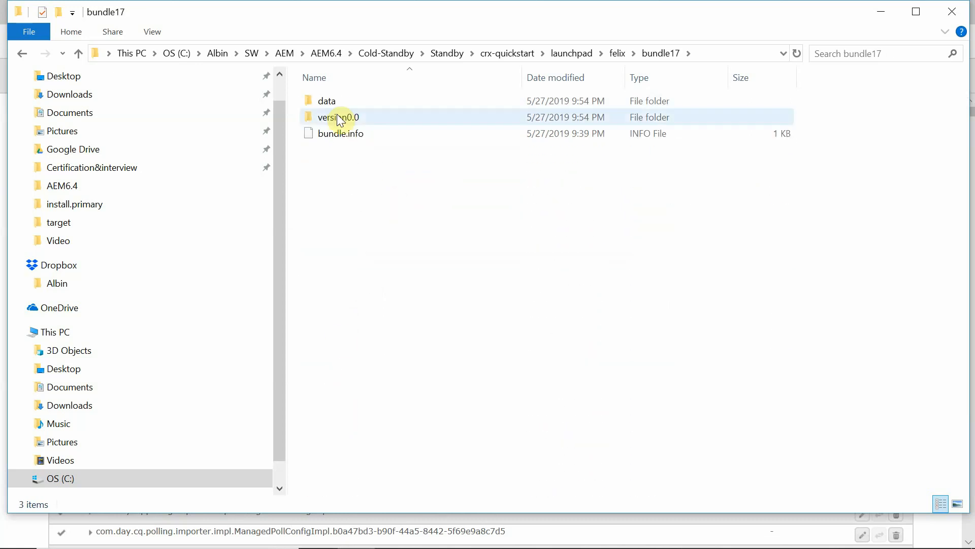
double_click(328, 99)
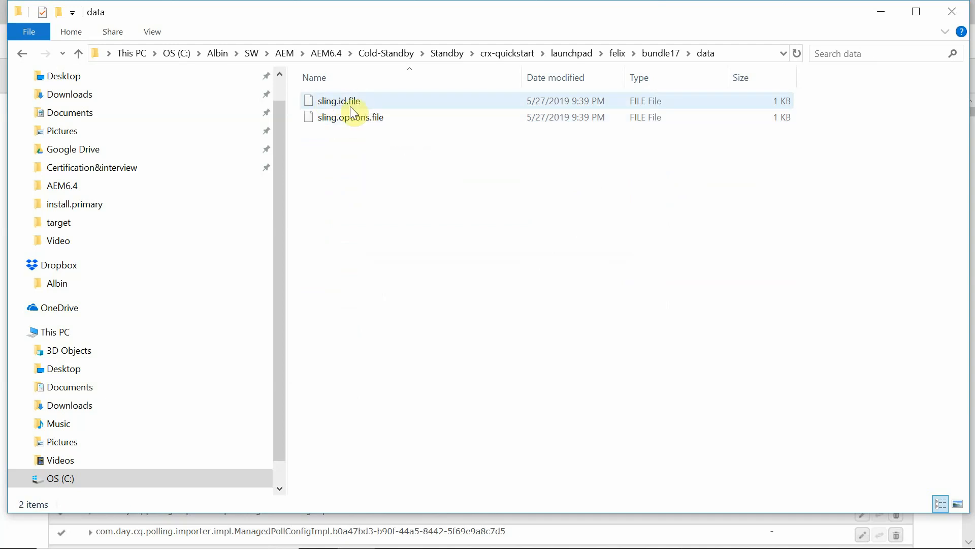
Permanently delete sling.id.file, then return to the Standby folder and select its path.
left_click(336, 101)
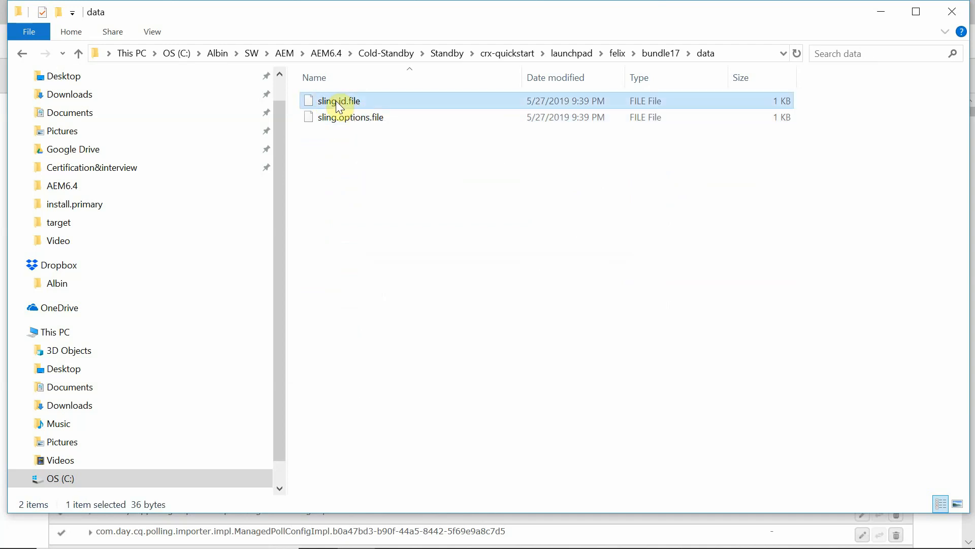
key("shift+Delete")
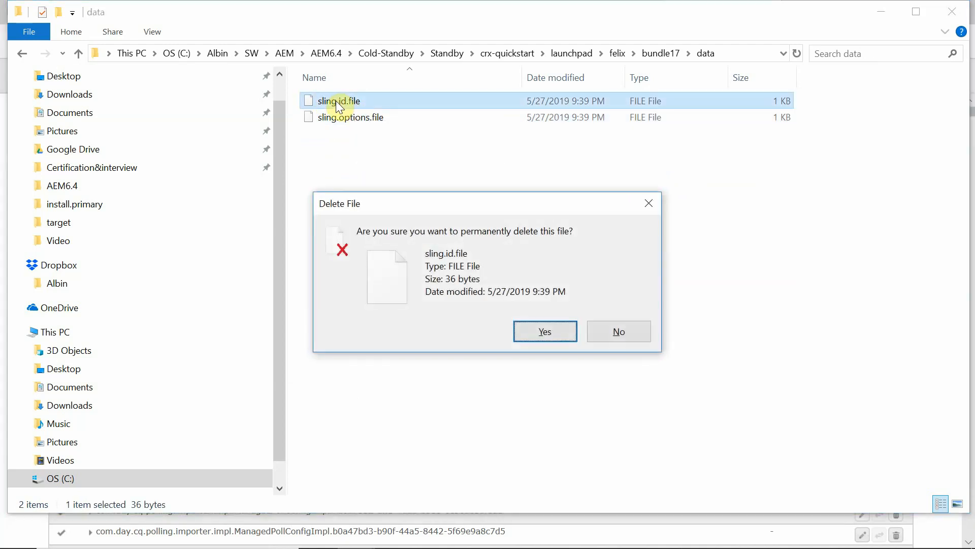
key("Return")
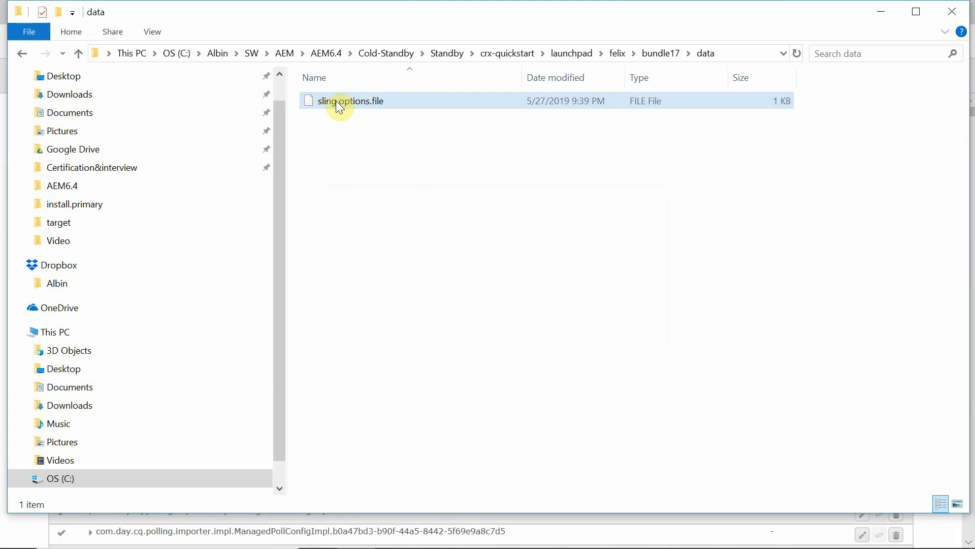
left_click(445, 53)
left_click(523, 53)
key("ctrl+c")
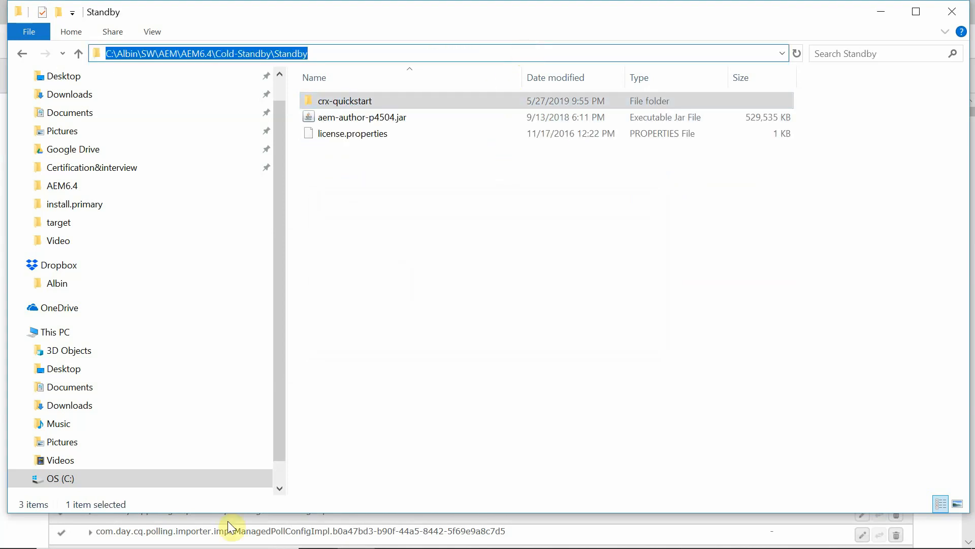
Open the Standby crx-quickstart install folder holding install.primary and install.standby.
left_click(166, 534)
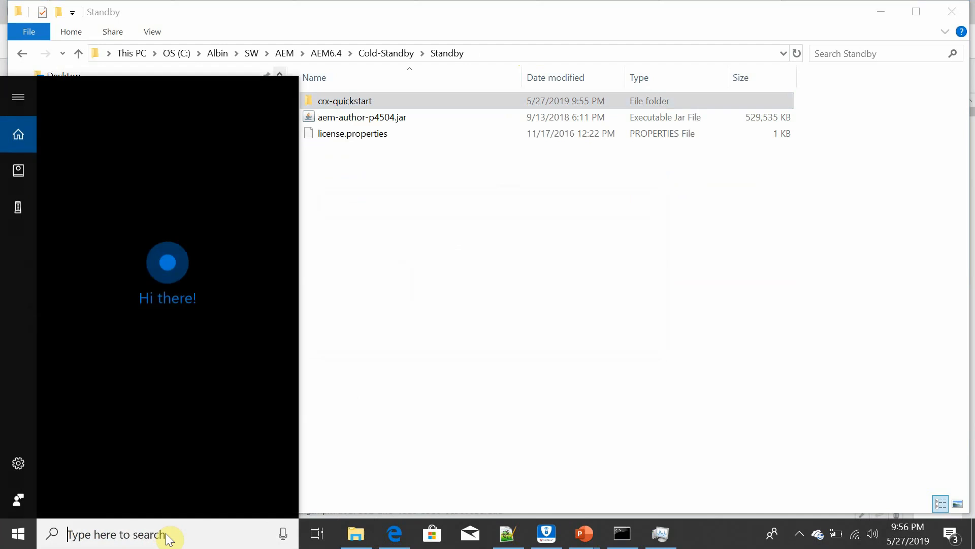
double_click(337, 102)
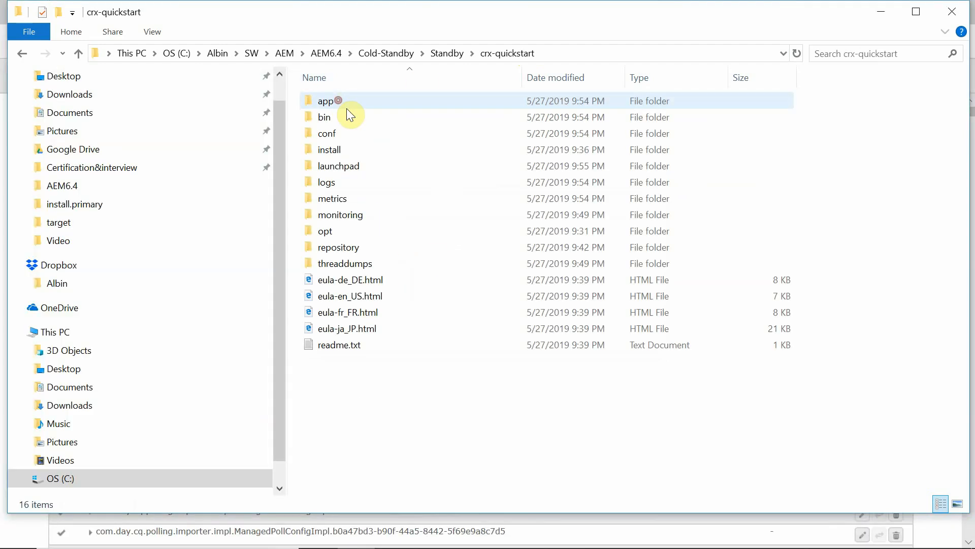
double_click(332, 154)
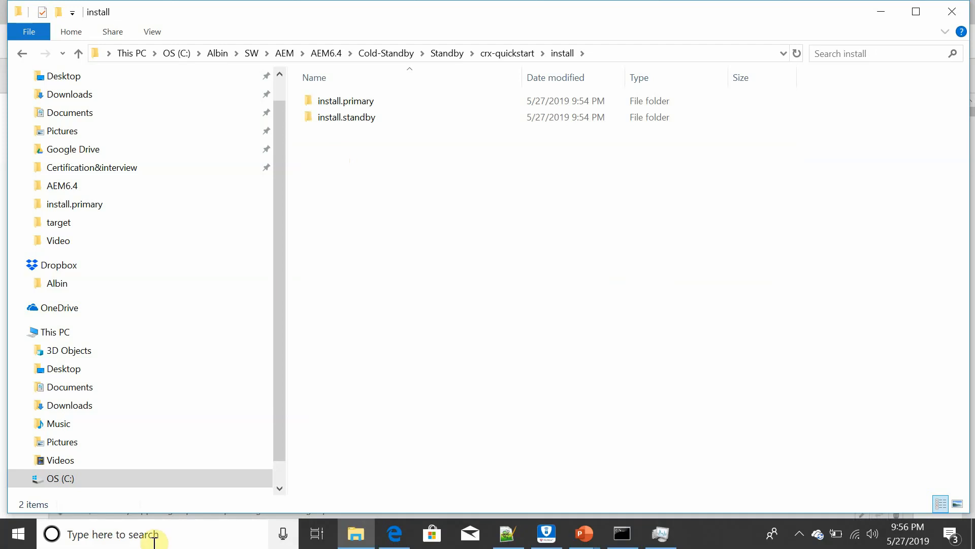
Launch Command Prompt from the cmd search and begin a cd command.
left_click(153, 539)
type("cmd")
key("Return")
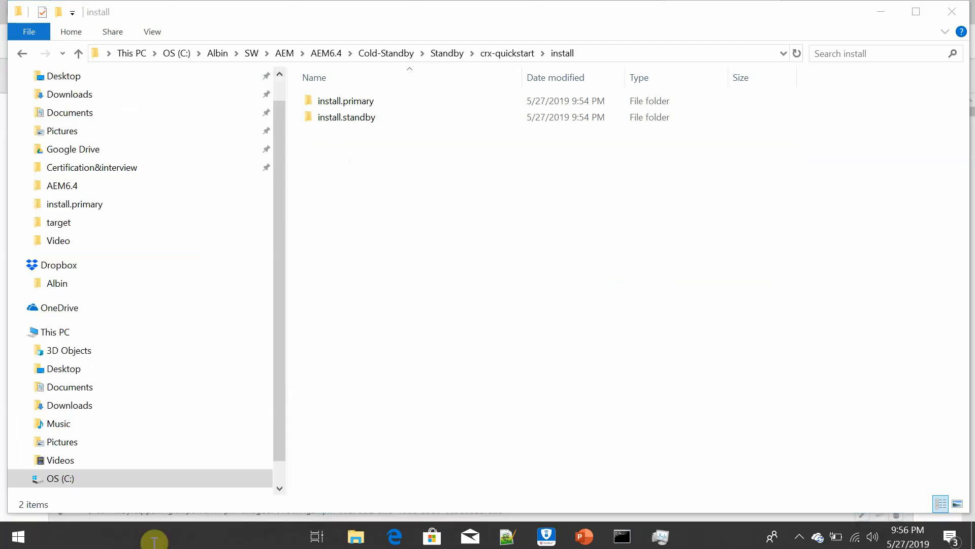
type("cd")
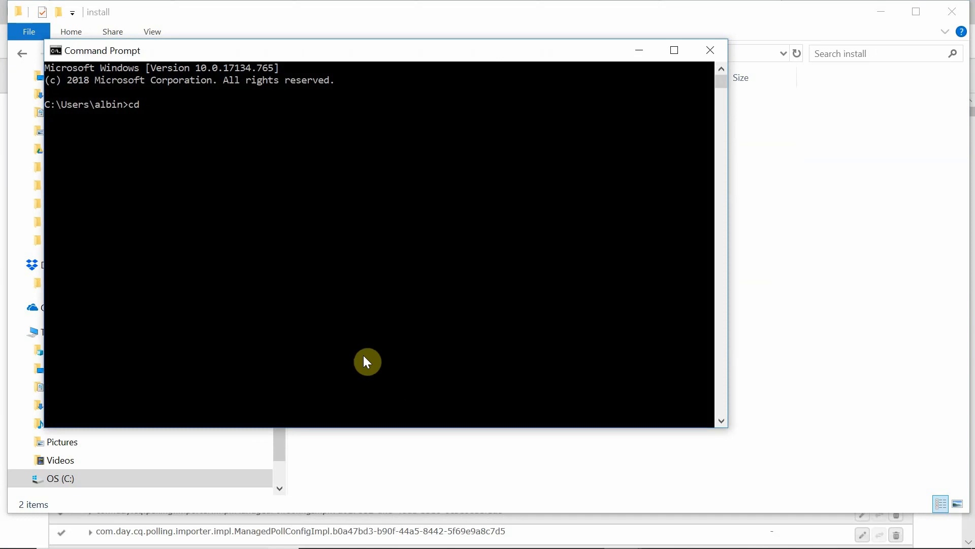
Change directory to the Standby folder and copy the java start command from notes line 40.
key("ctrl+v")
key("Return")
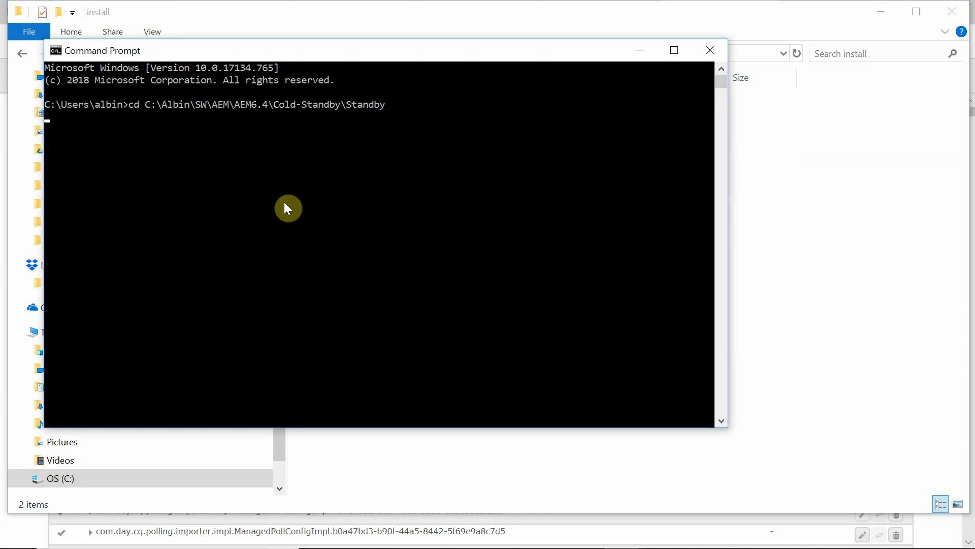
key("alt+Tab")
key("alt+Tab")
key("alt+Tab")
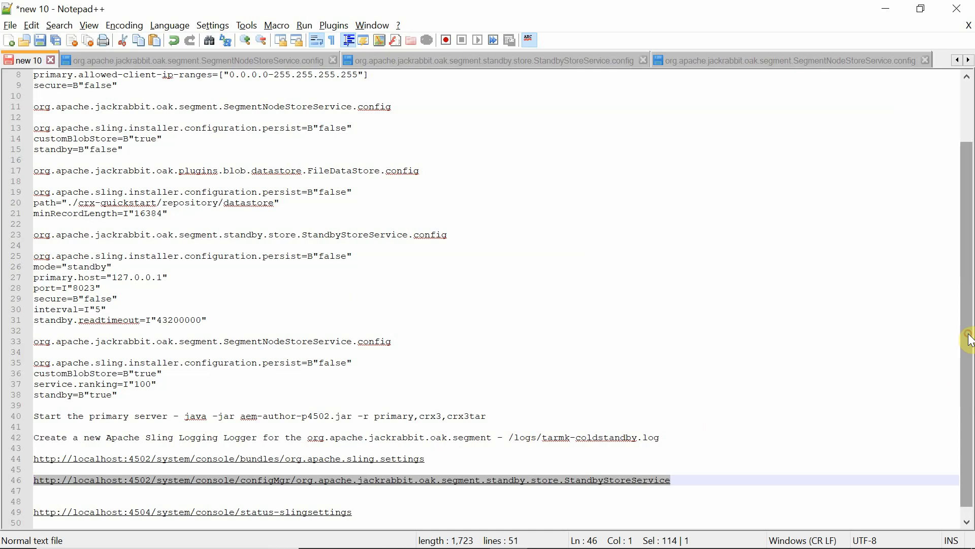
scroll(969, 356, "down", 1)
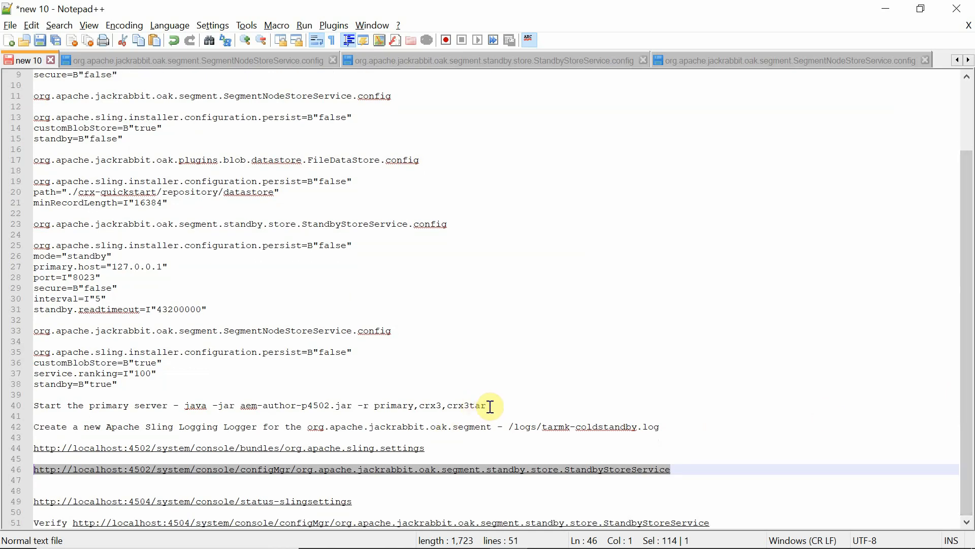
left_click_drag(490, 406, 184, 406)
key("ctrl+c")
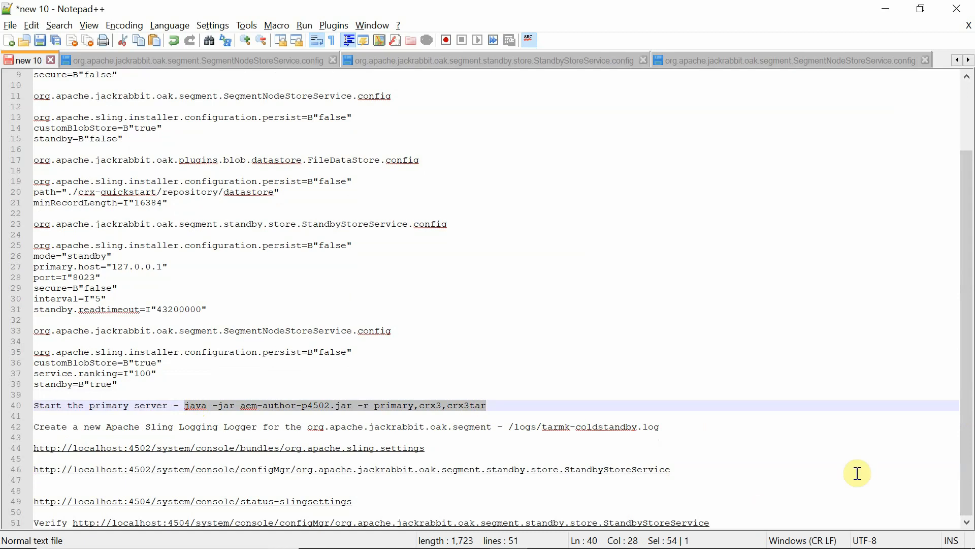
key("alt+Tab")
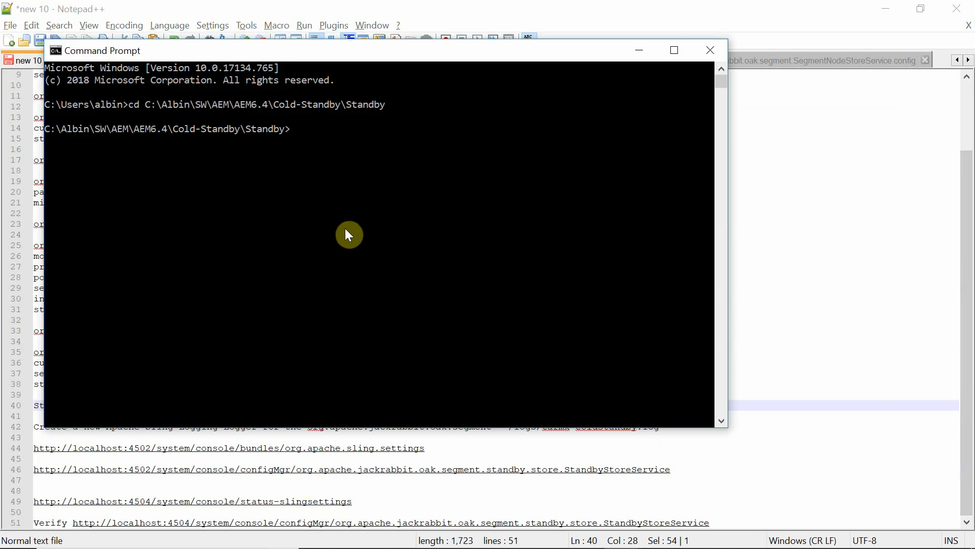
Run the java command with the standby run mode, then rerun it using aem-author-p4504.jar.
key("ctrl+v")
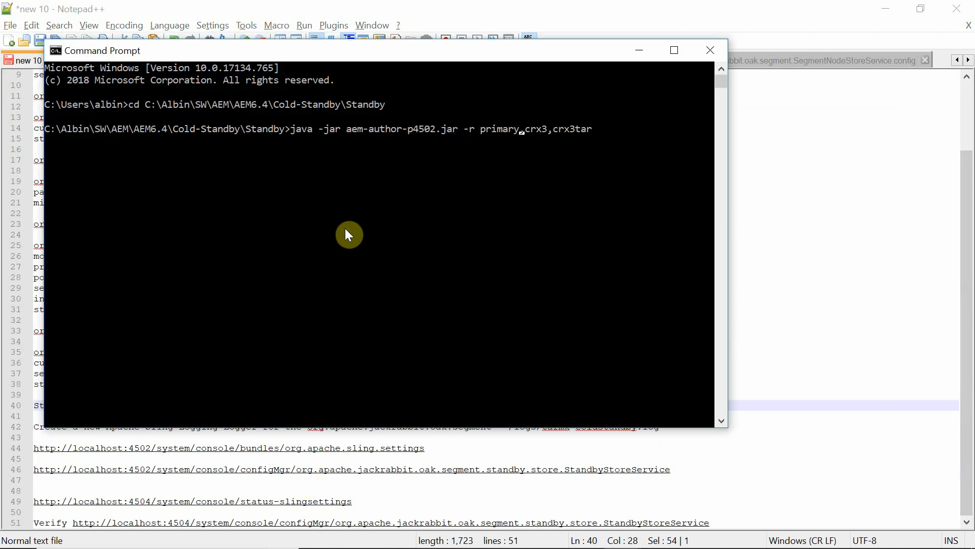
key("BackSpace")
key("BackSpace")
key("BackSpace")
key("BackSpace")
key("BackSpace")
key("BackSpace")
key("BackSpace")
type("stand")
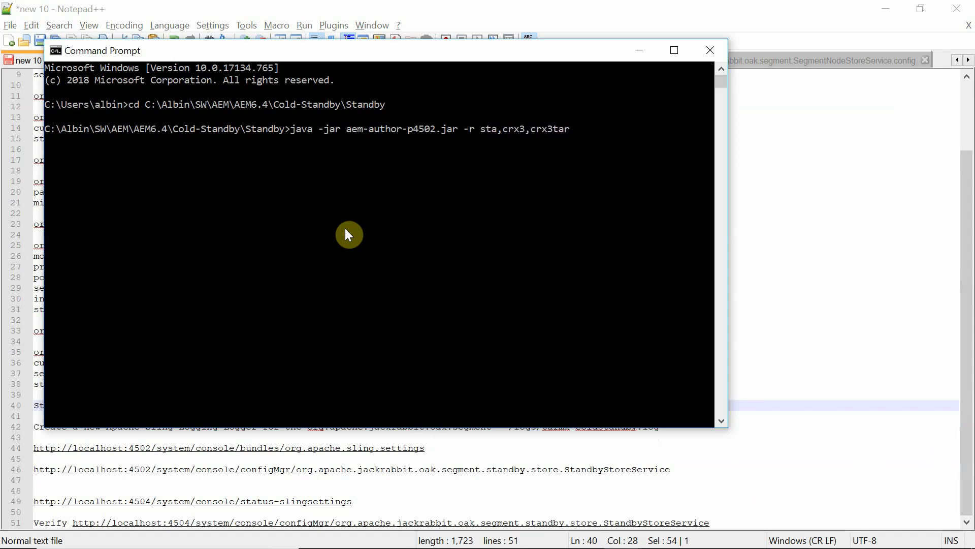
type("by")
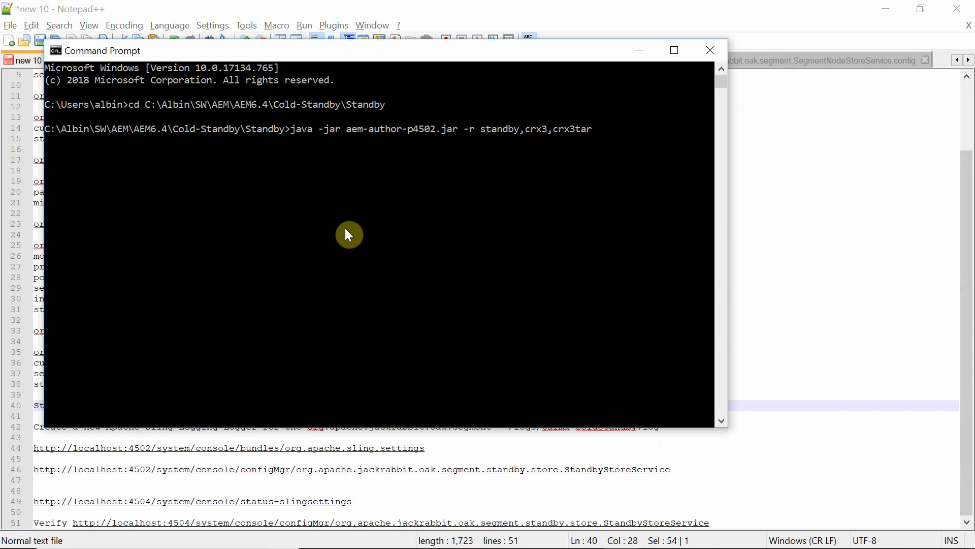
key("Return")
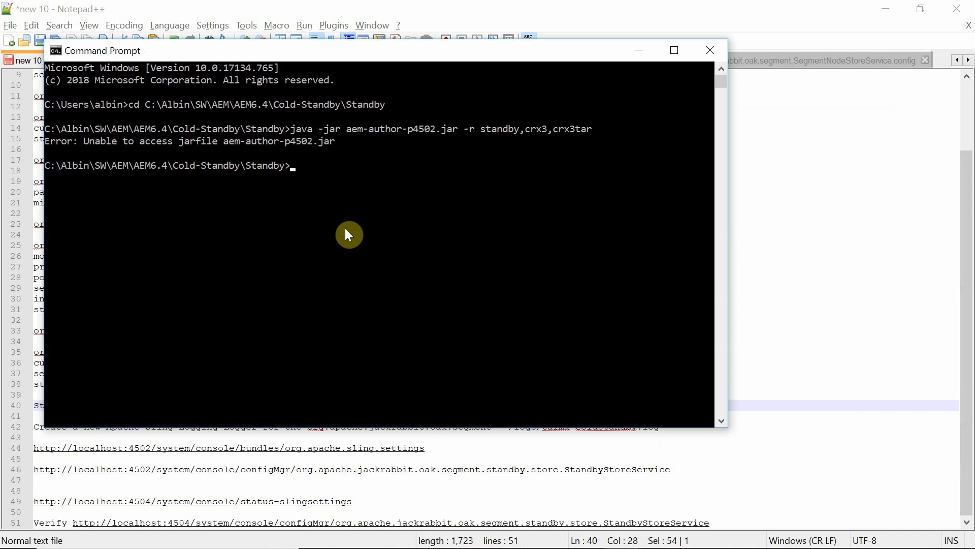
key("Up")
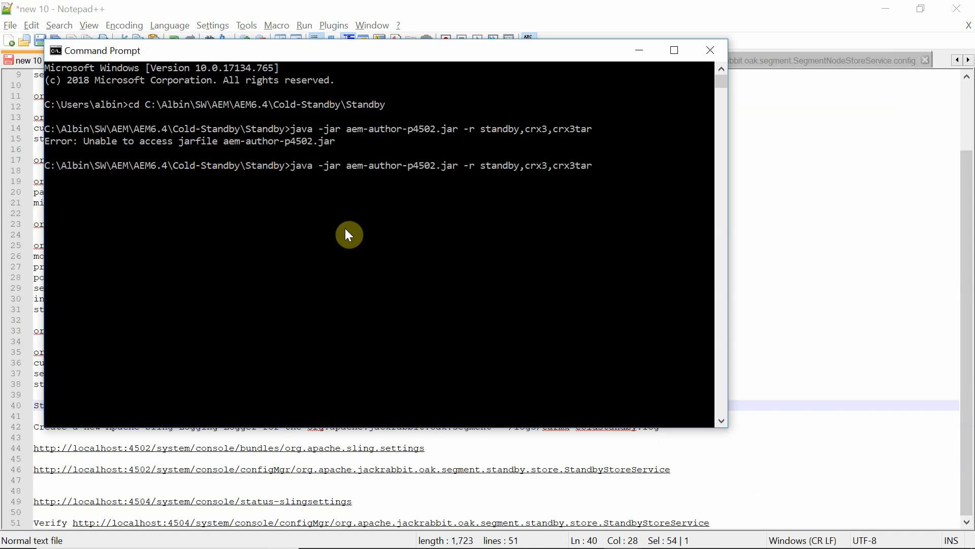
key("Left")
key("Left")
key("Left")
key("Left")
key("Left")
key("Left")
key("Left")
key("Left")
key("Left")
key("Left")
key("Left")
key("Left")
key("Left")
key("Left")
key("Left")
key("Left")
key("Left")
key("Left")
key("Left")
key("Left")
key("BackSpace")
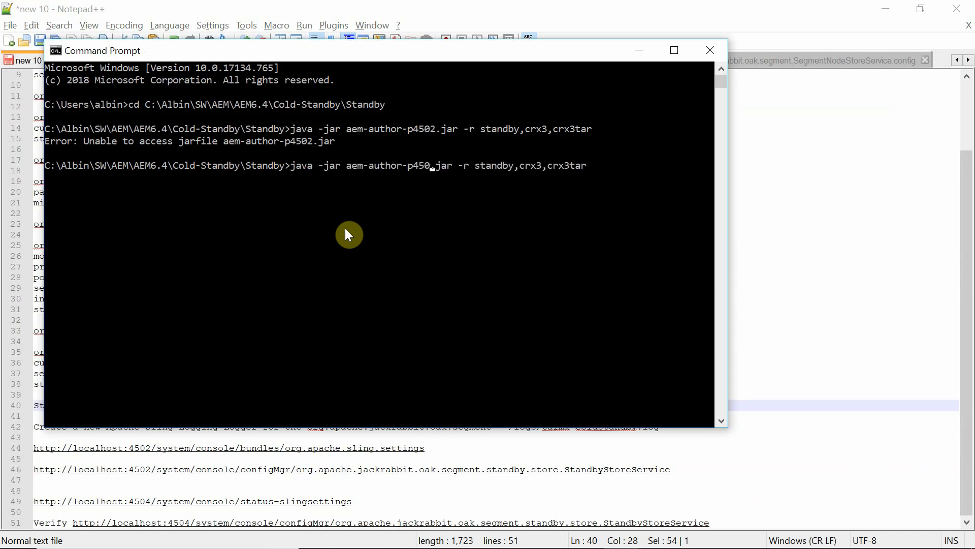
type("4")
key("Return")
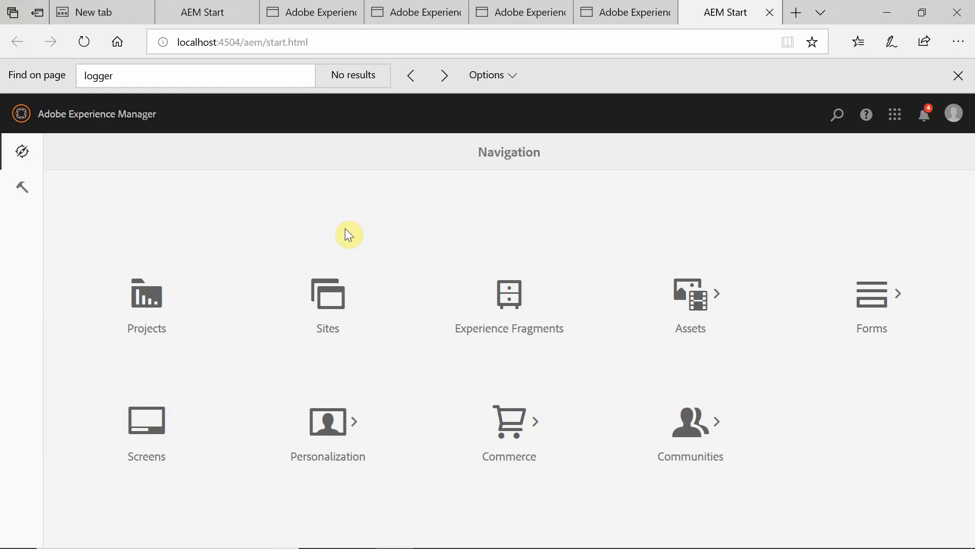
Load the localhost:4504 Sling settings page in a new tab and confirm the standby run mode.
key("alt+Tab")
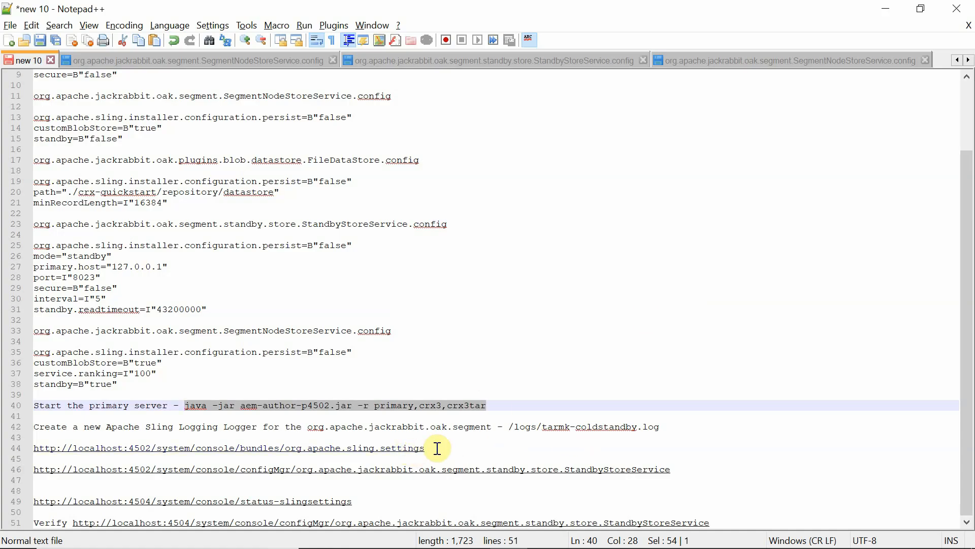
left_click_drag(435, 446, 91, 447)
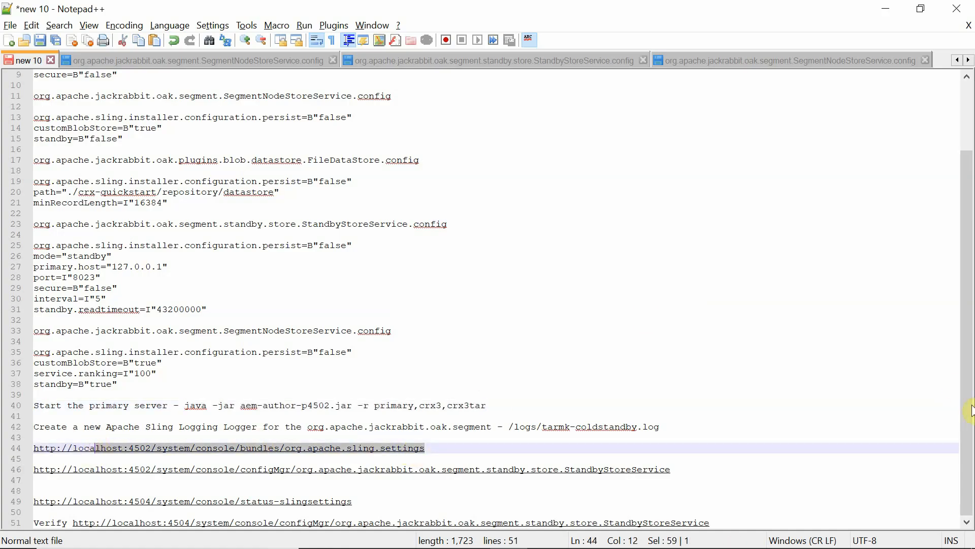
left_click(958, 389)
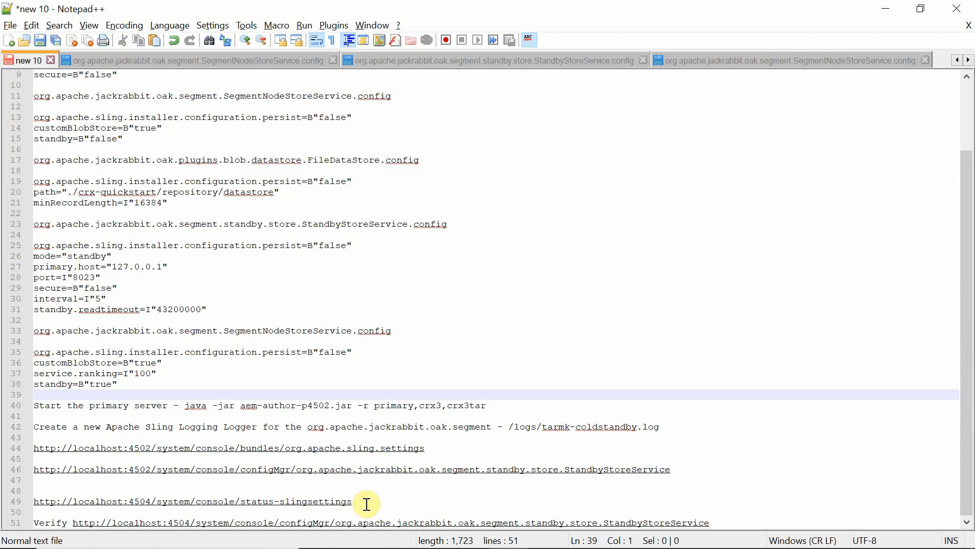
left_click_drag(364, 502, 11, 502)
key("ctrl+c")
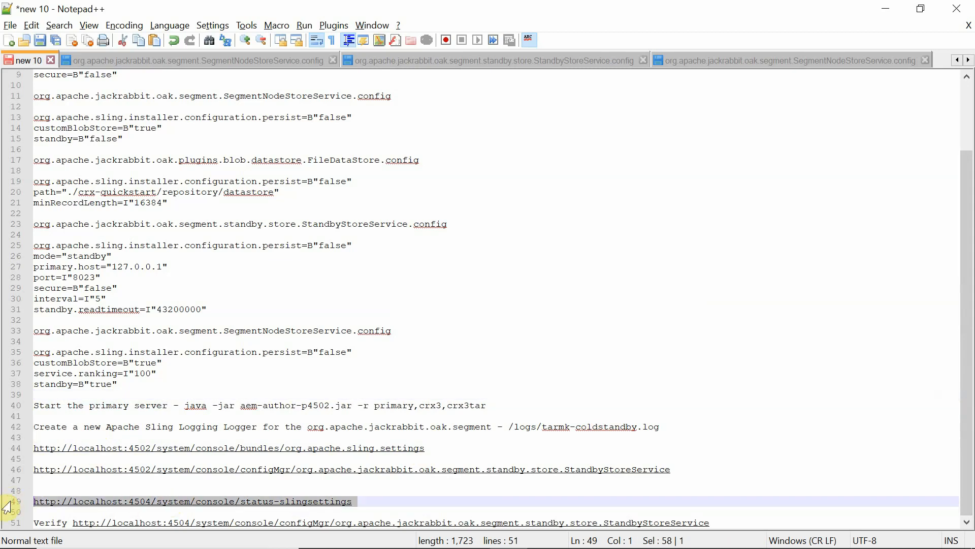
key("alt+Tab")
left_click(795, 12)
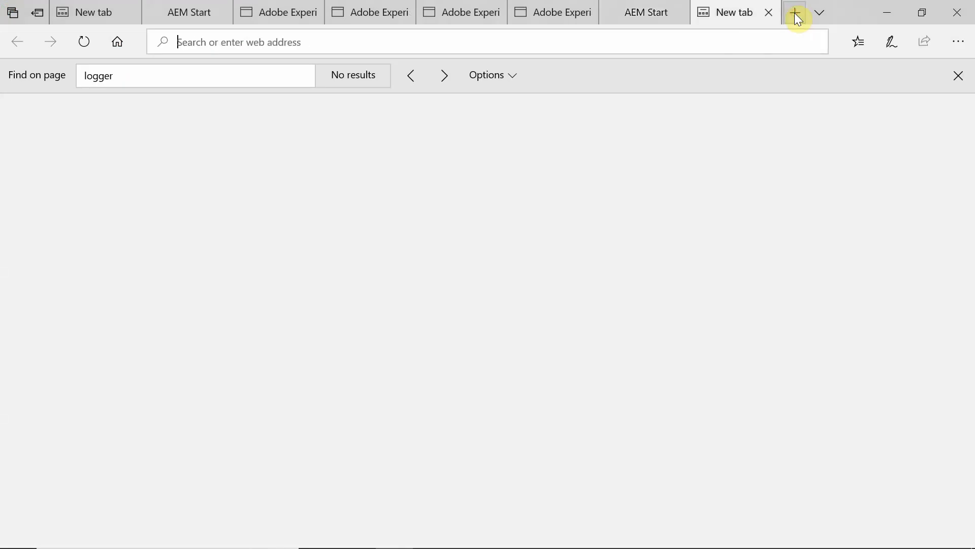
key("ctrl+v")
key("Return")
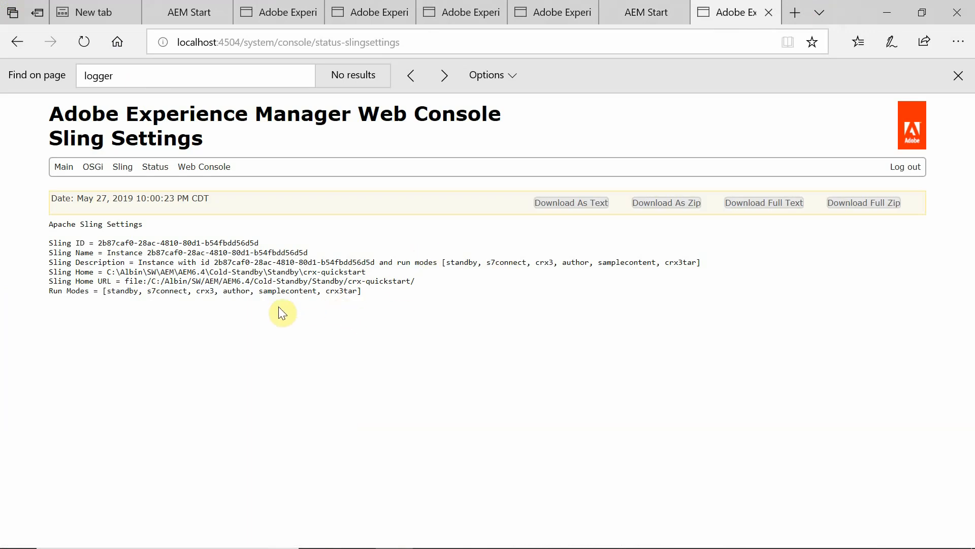
double_click(116, 293)
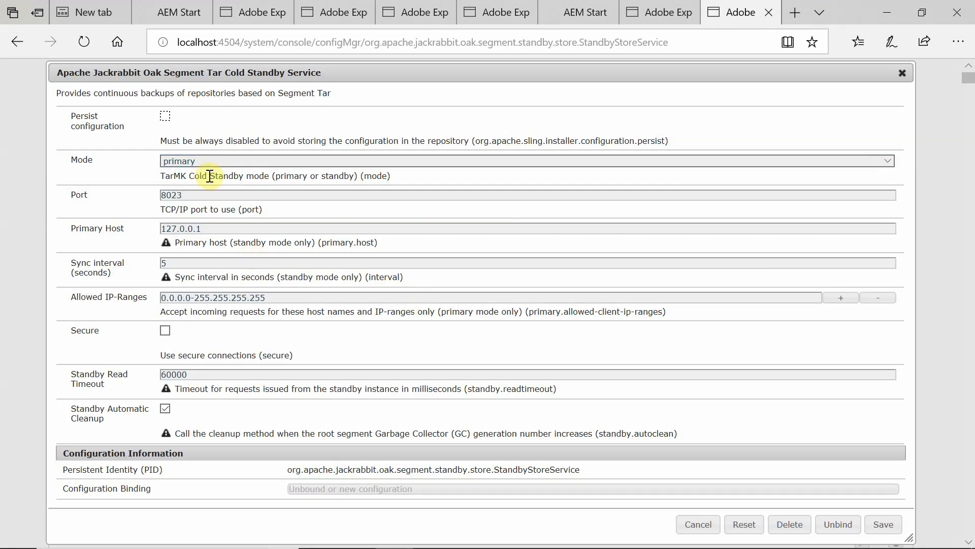
Save the Cold Standby Service with mode standby, then close the standby server console.
left_click(248, 165)
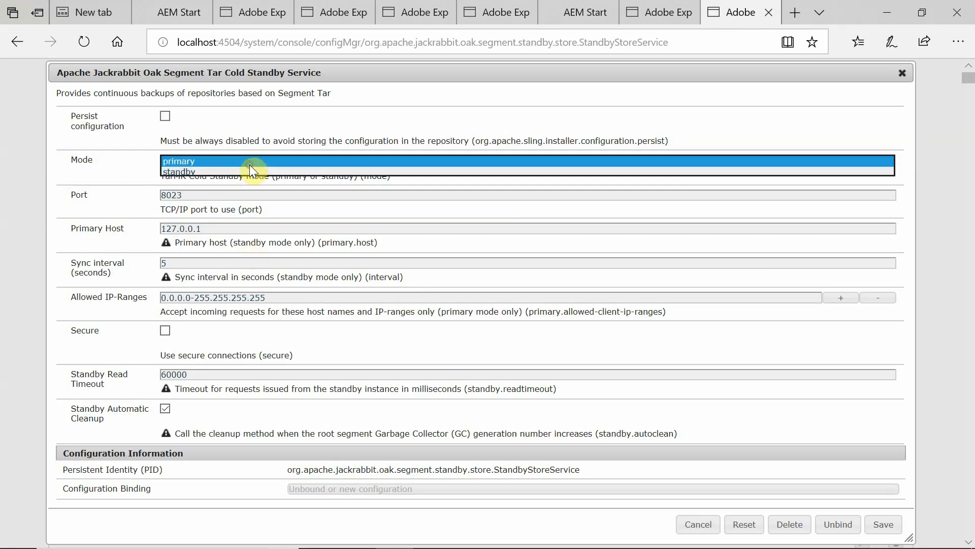
left_click(169, 172)
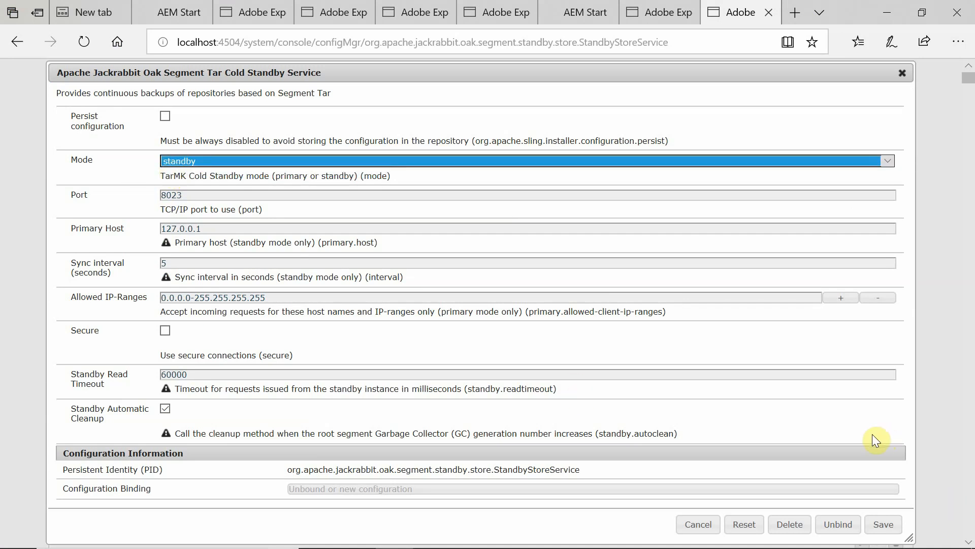
left_click(883, 524)
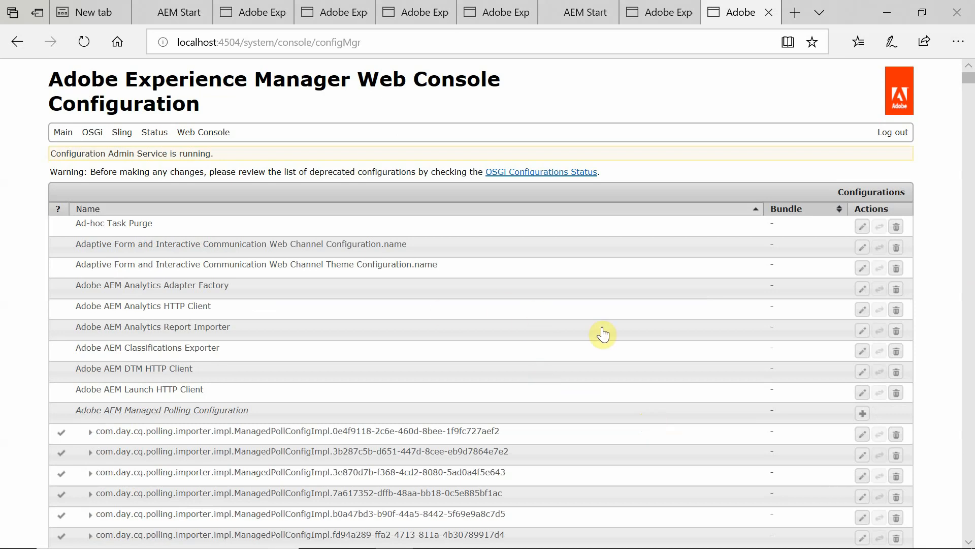
key("alt+Tab")
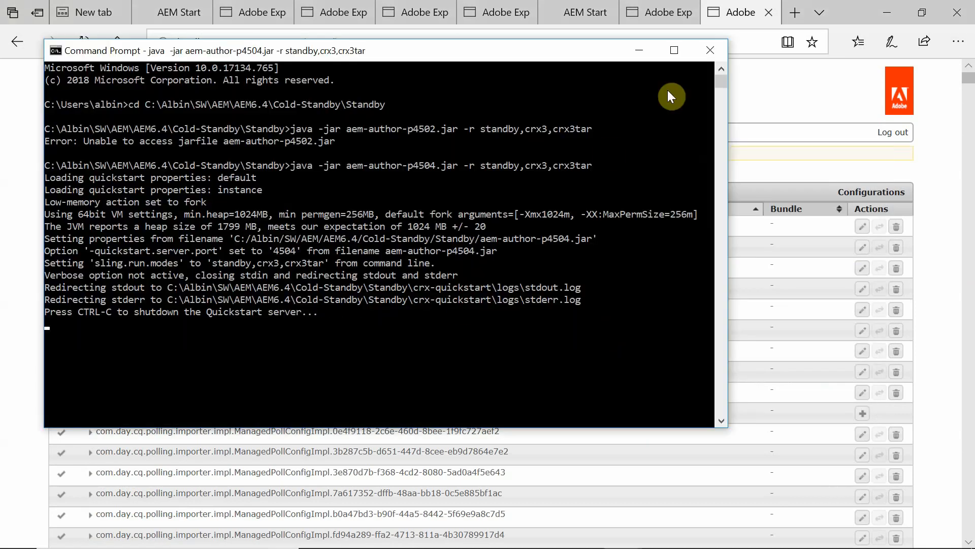
left_click(708, 50)
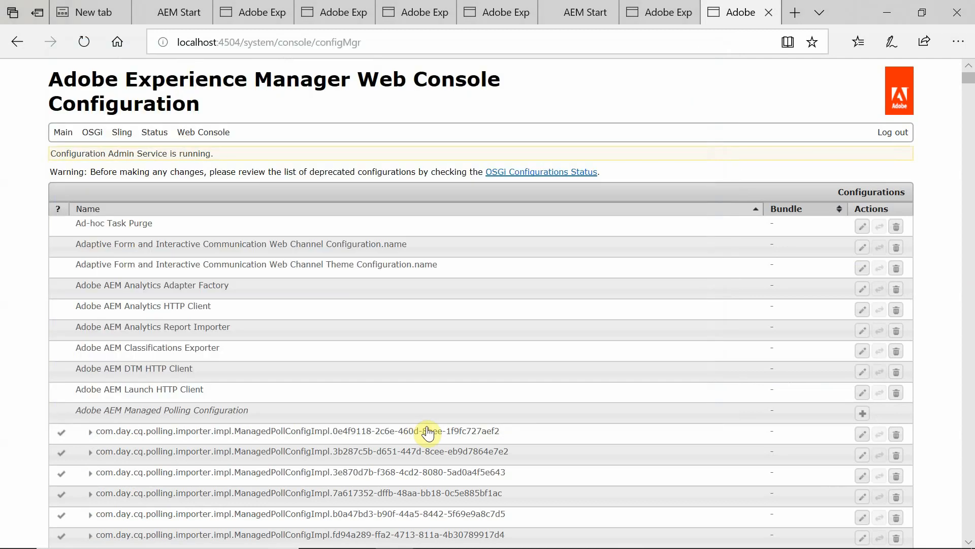
Go up from the install folder to the Standby folder and select its full path.
mouse_move(174, 533)
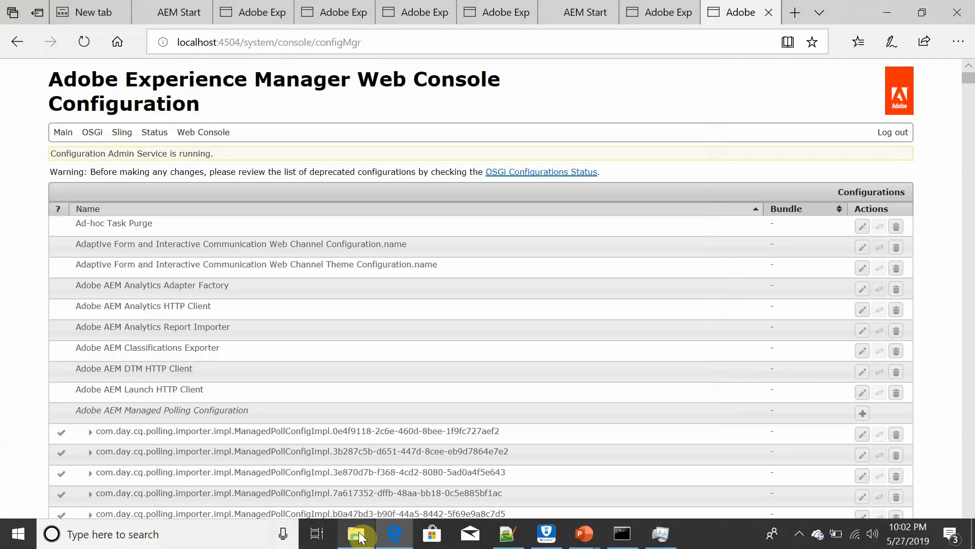
mouse_move(356, 533)
left_click(362, 505)
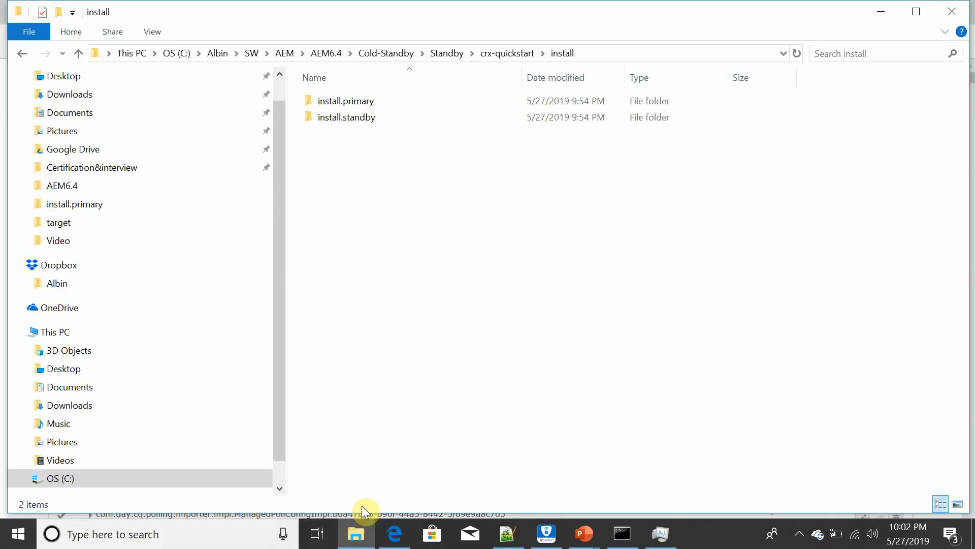
left_click(448, 55)
left_click(510, 53)
key("ctrl+c")
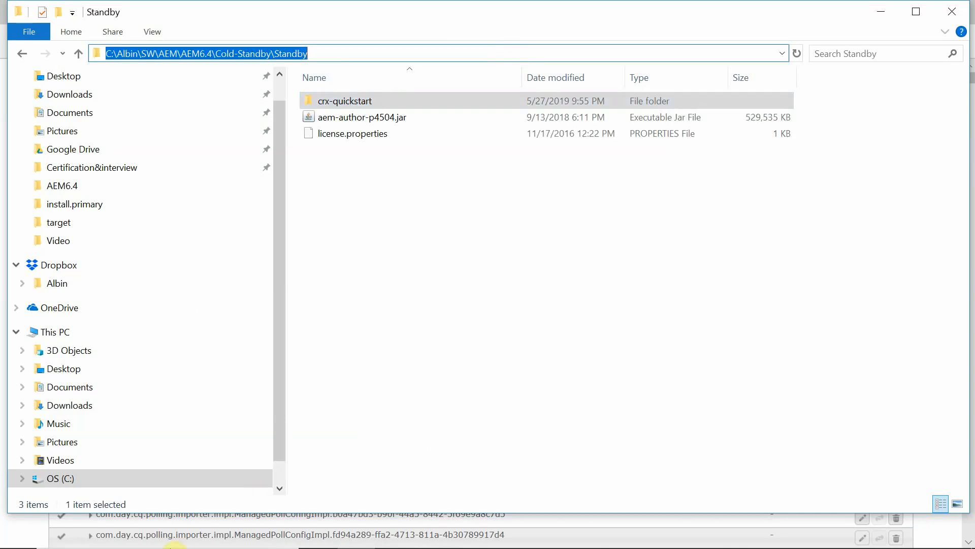
Open a Command Prompt in the Standby folder and select the line-40 java start command in the notes.
left_click(154, 537)
type("cmd")
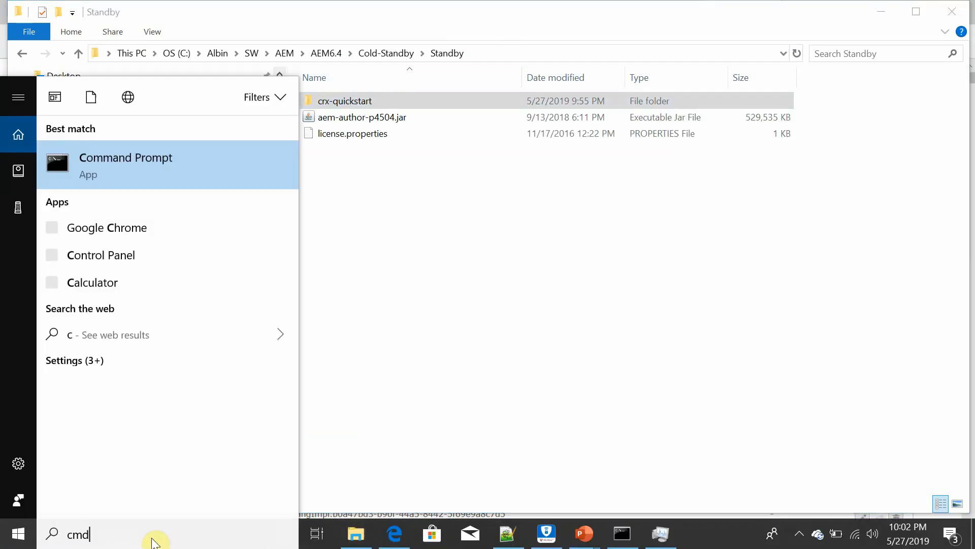
key("Return")
type("cd")
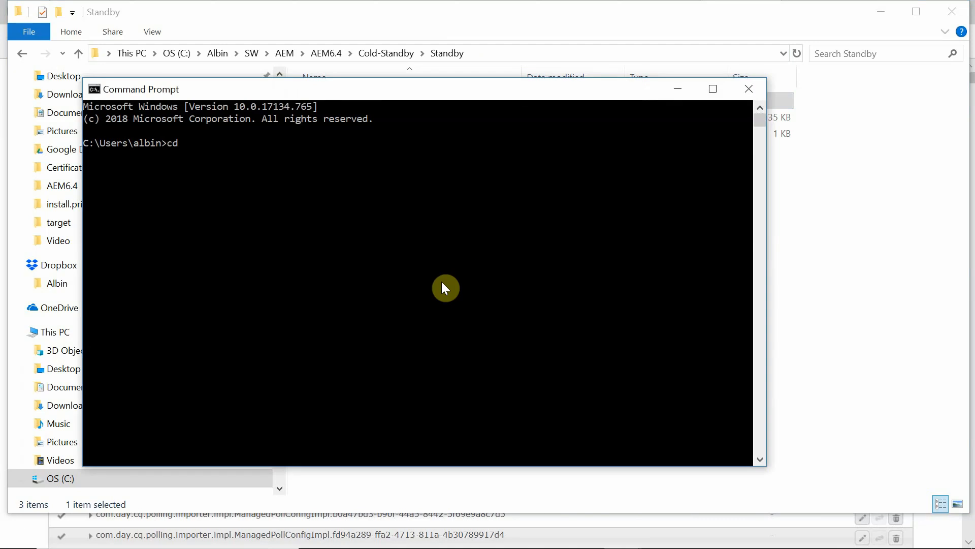
key("ctrl+v")
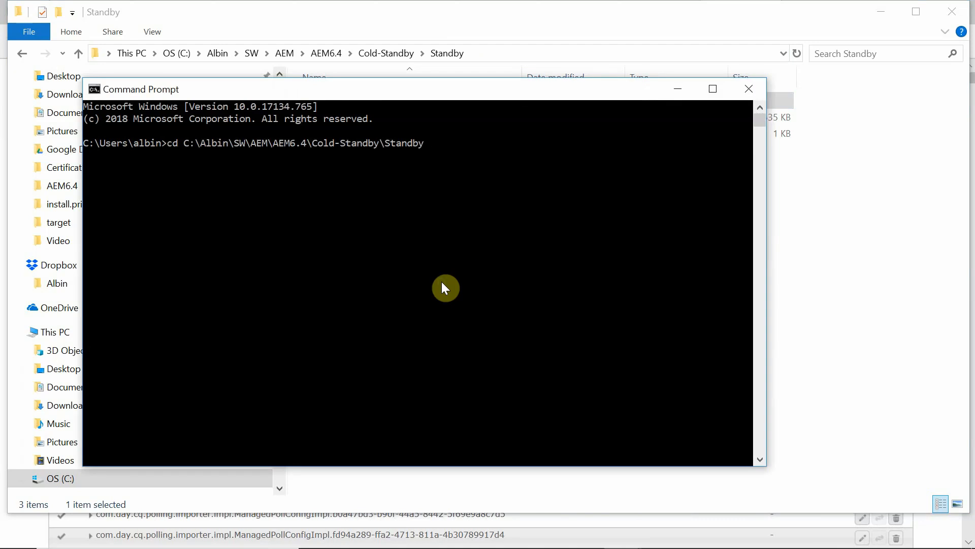
key("Return")
key("alt+Tab")
key("alt+Tab")
key("alt+Tab")
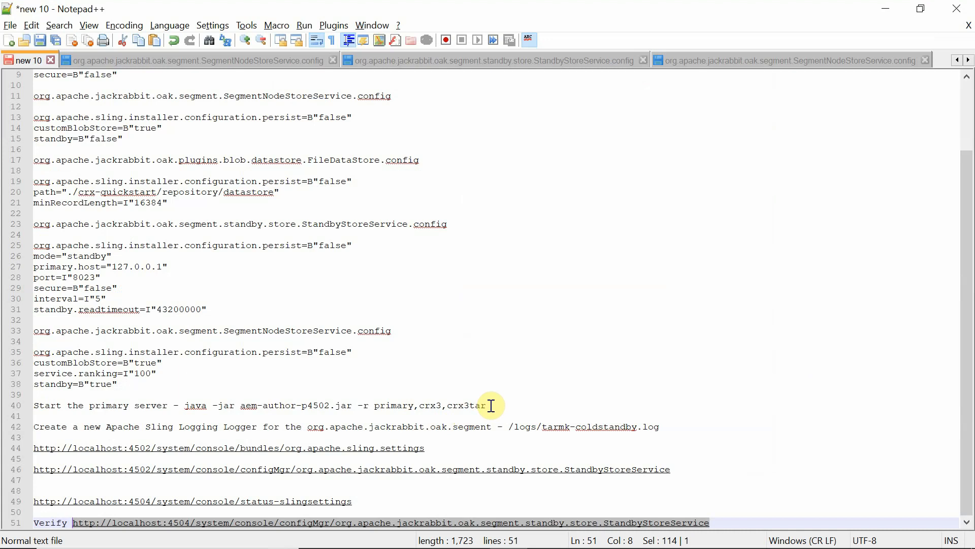
left_click_drag(492, 406, 185, 405)
Paste the start command, replace the primary run mode with standby, and run it.
key("ctrl+c")
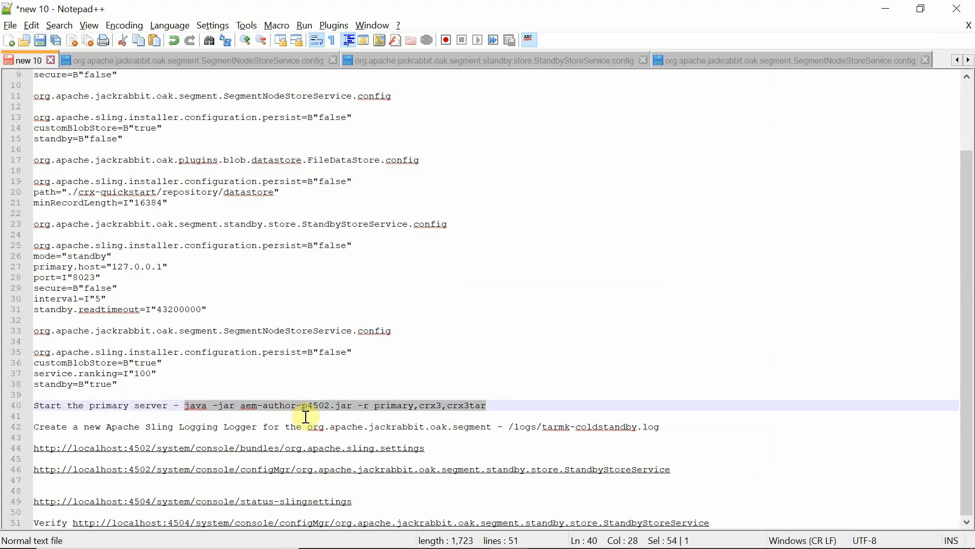
key("alt+Tab")
right_click(401, 201)
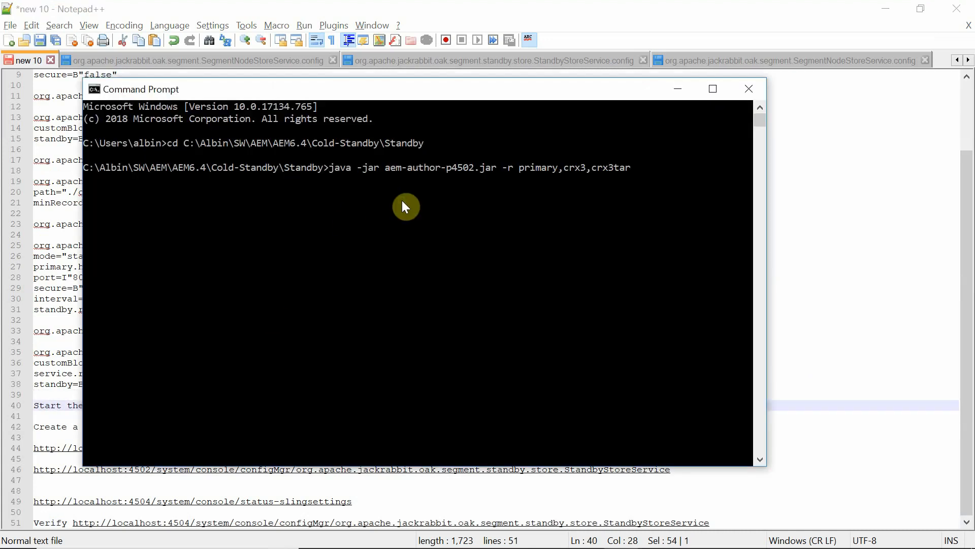
key("BackSpace")
key("BackSpace")
key("BackSpace")
key("BackSpace")
key("BackSpace")
key("BackSpace")
key("BackSpace")
key("BackSpace")
type("standby")
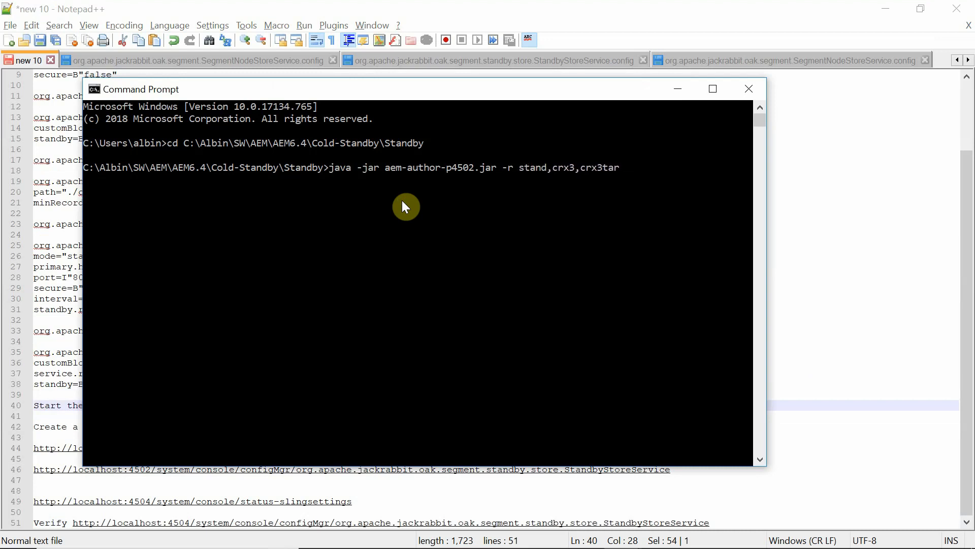
key("Return")
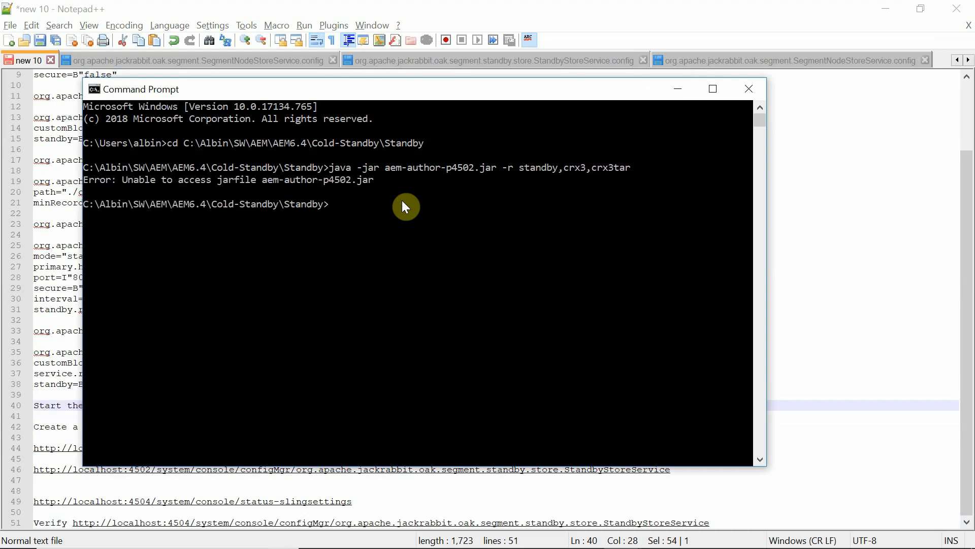
Recall the command, change p4502 to p4504 in the jar name, and rerun it.
key("Up")
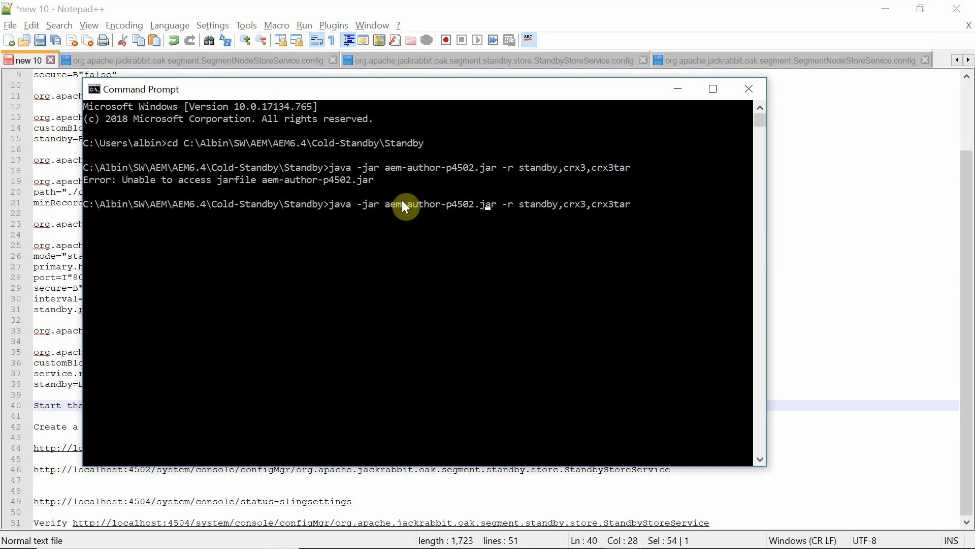
key("Left")
key("Left")
key("BackSpace")
type("4")
key("Return")
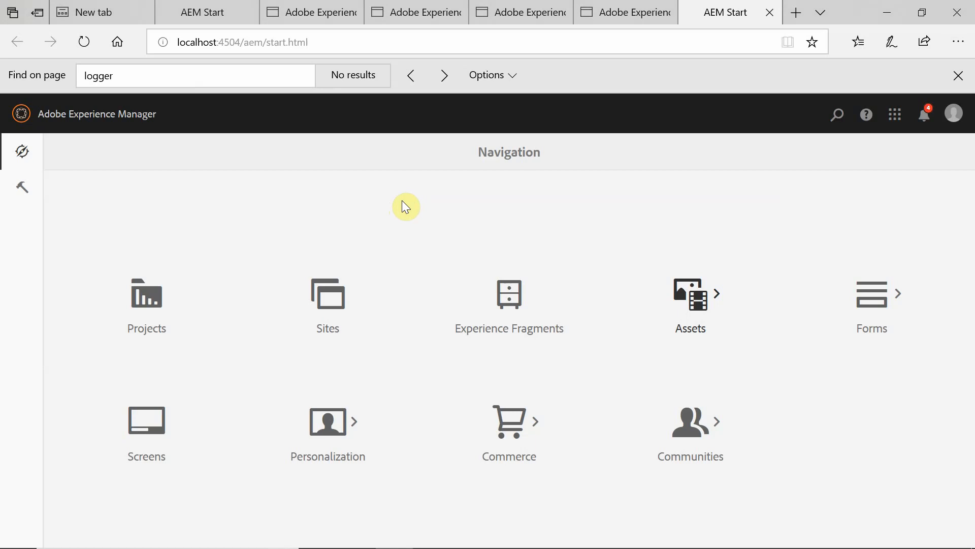
Open the 4504 StandbyStoreService config in a new tab, verify mode standby, port 8023, host 127.0.0.1, then close it.
key("alt+Tab")
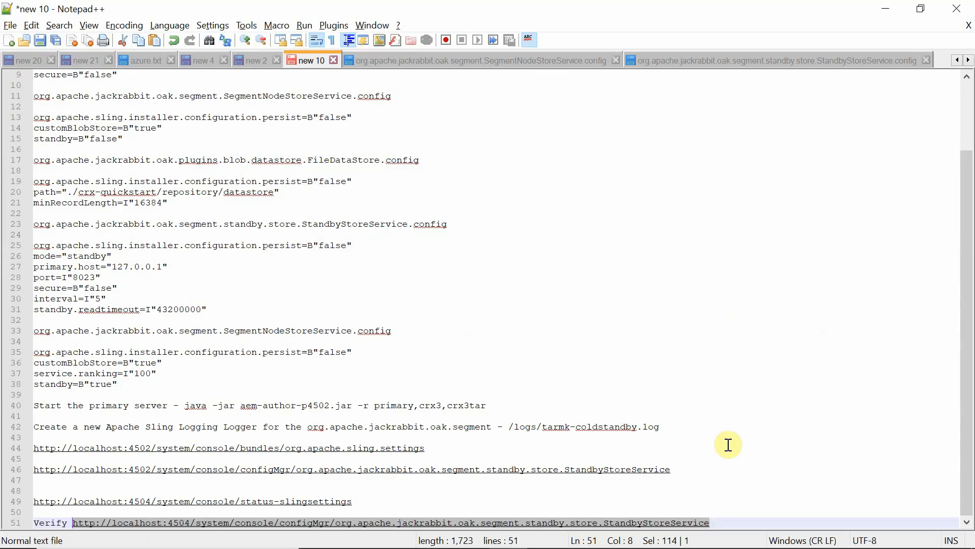
key("alt+Tab")
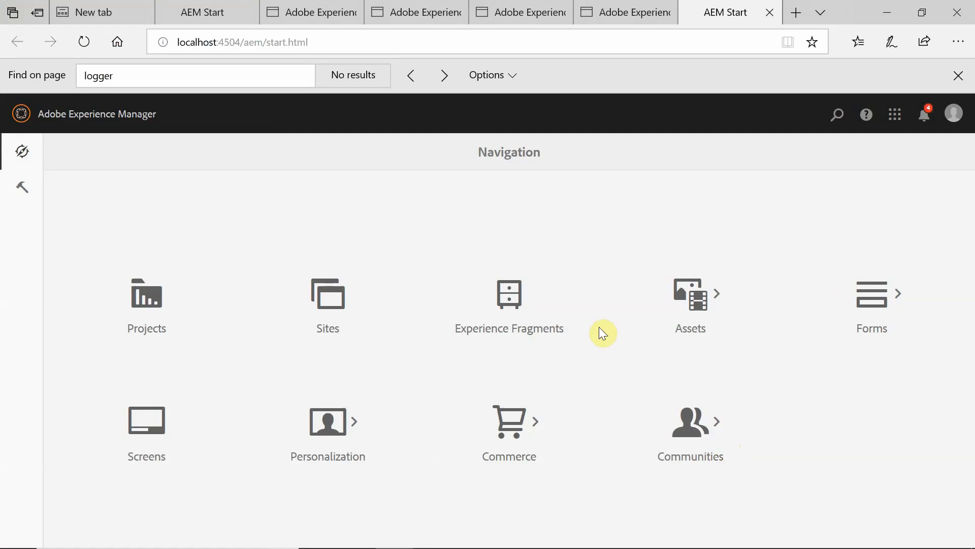
left_click(797, 15)
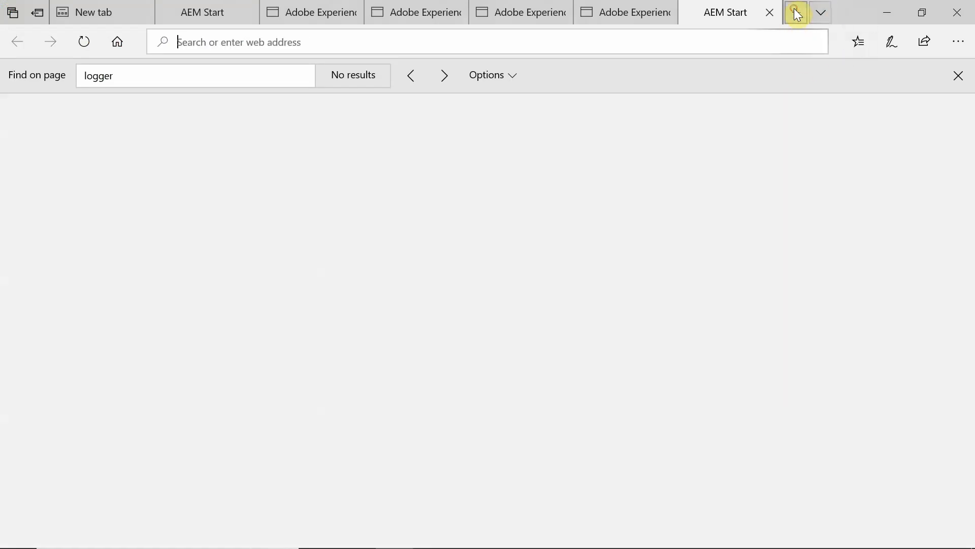
key("ctrl+v")
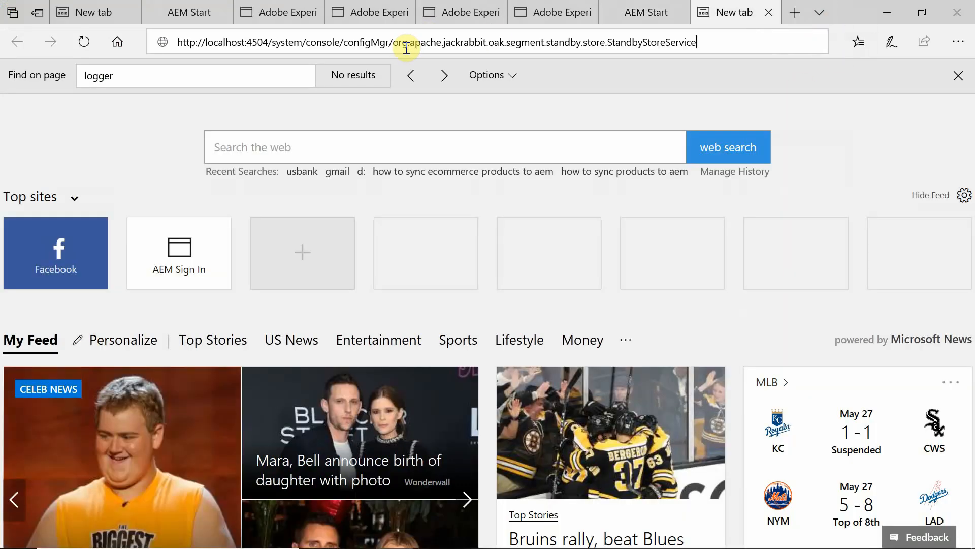
key("Return")
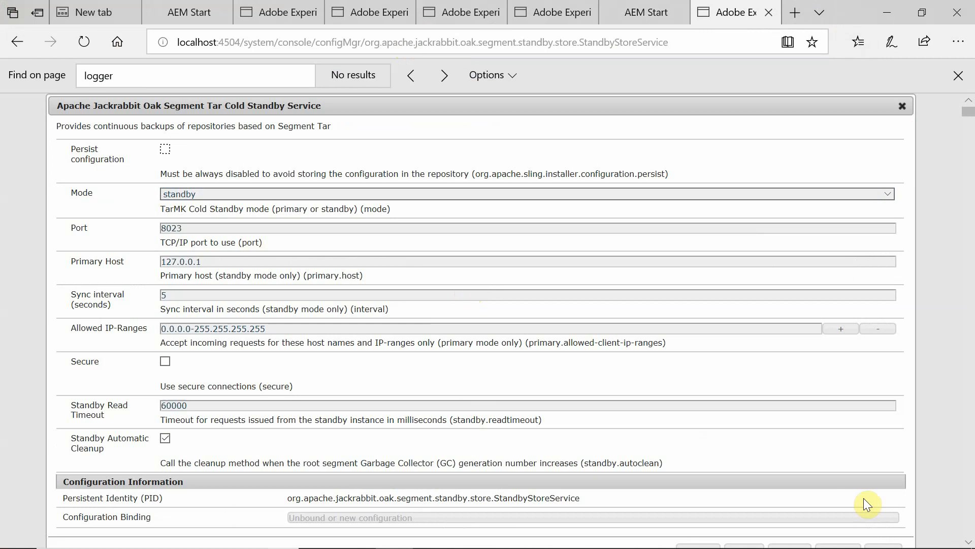
mouse_move(965, 546)
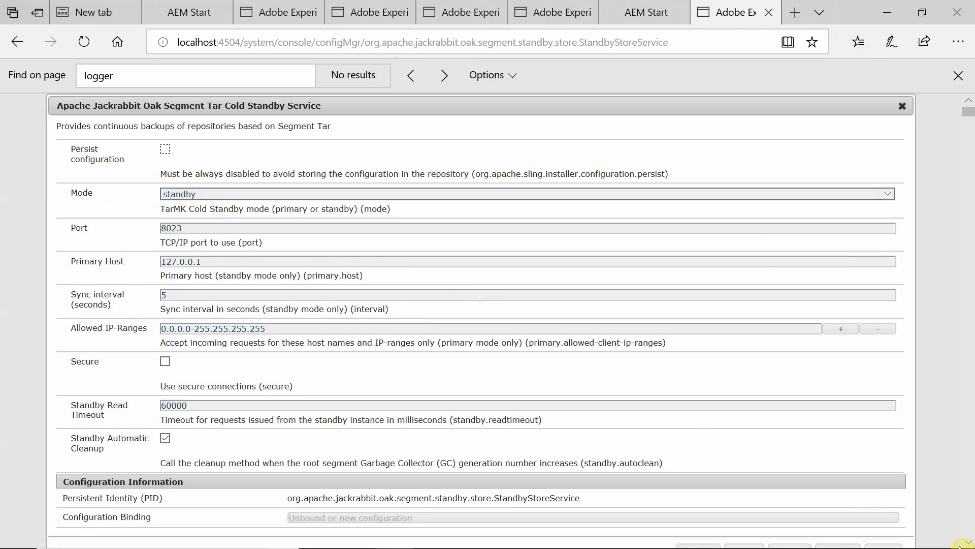
left_click(897, 107)
In File Explorer, go to the Standby instance's crx-quickstart\logs folder.
key("alt+Tab")
key("alt+Tab")
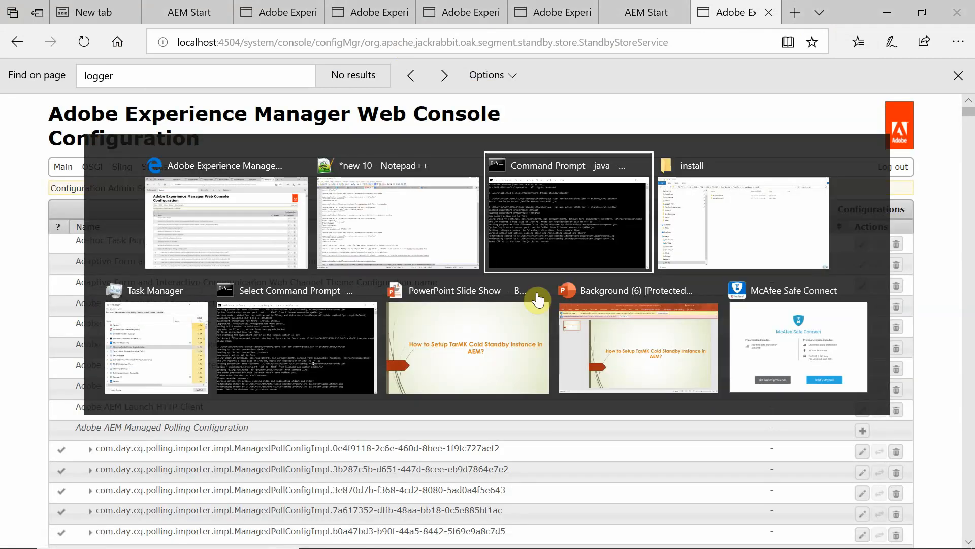
key("alt+Tab")
left_click(445, 57)
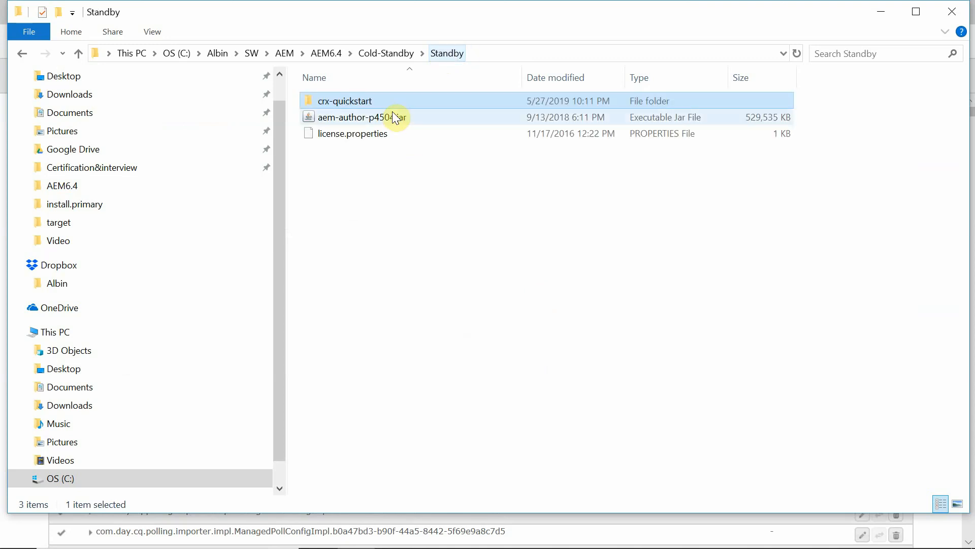
double_click(342, 101)
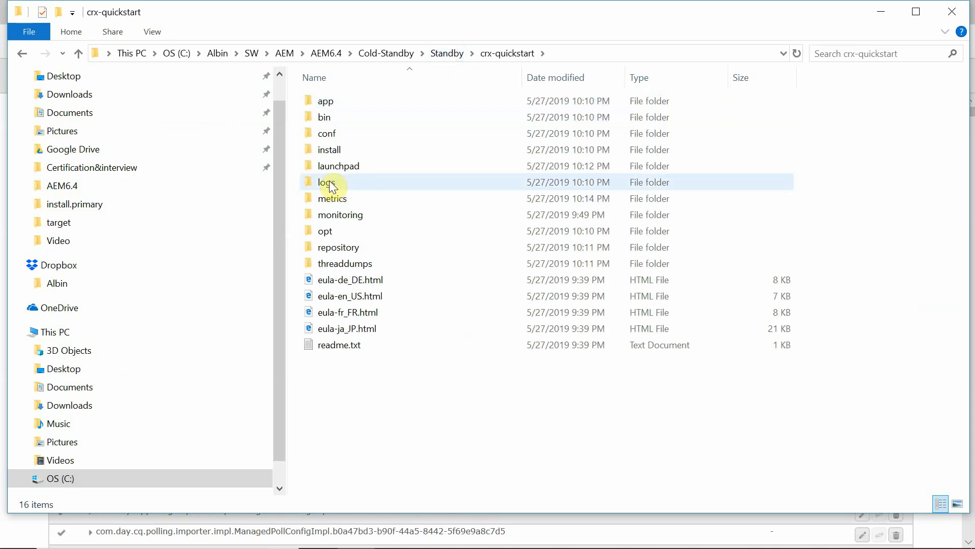
double_click(330, 181)
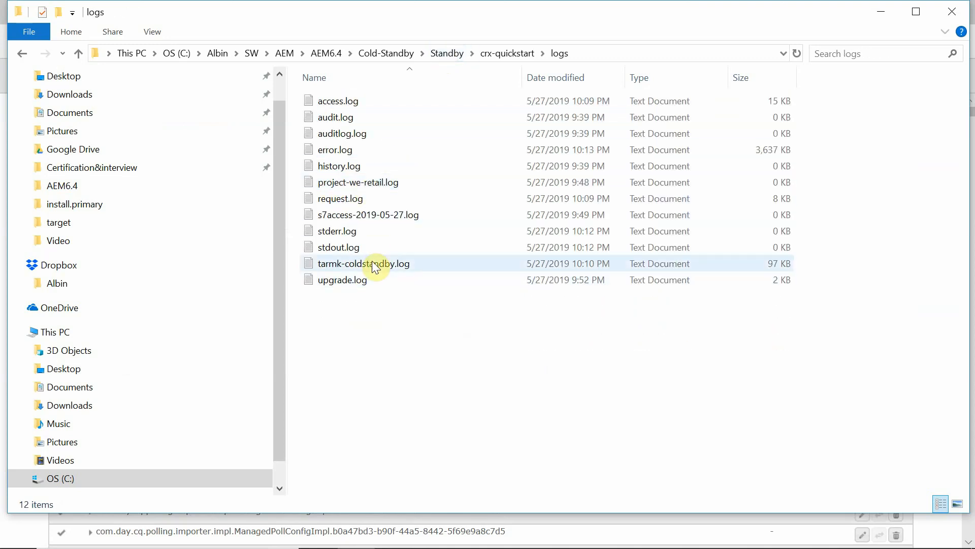
Open tarmk-coldstandby.log in Notepad++ and scroll to its newest standby head-state sync entries.
left_click(373, 261)
right_click(373, 261)
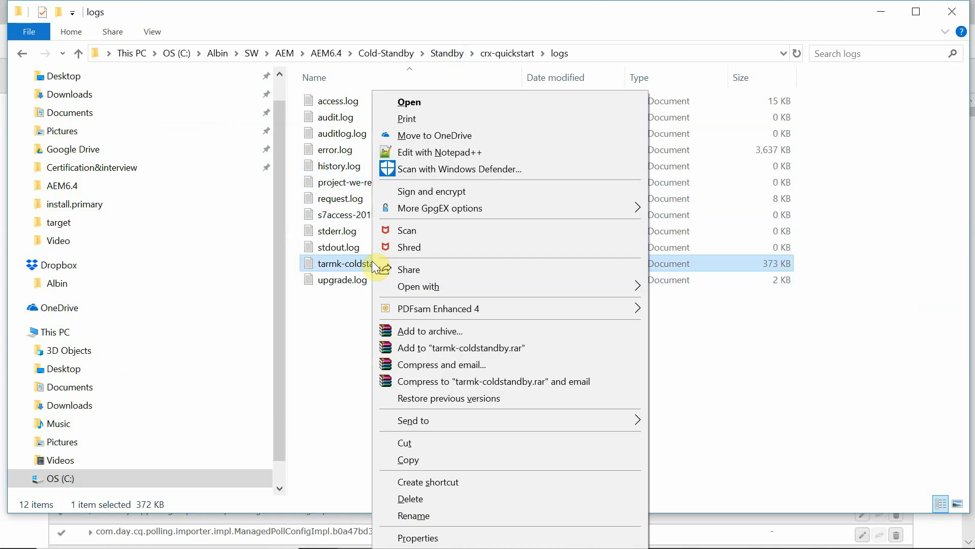
left_click(429, 154)
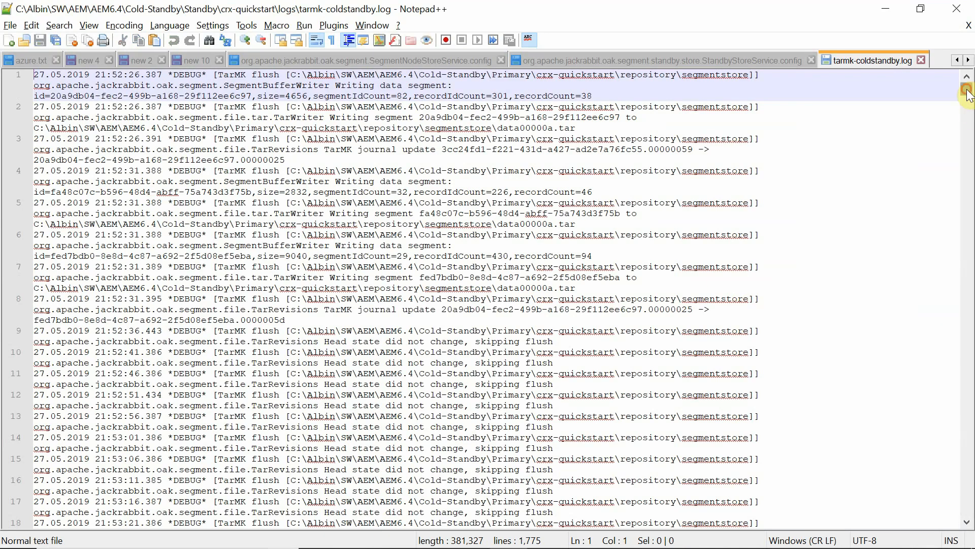
left_click_drag(967, 93, 968, 422)
left_click_drag(971, 489, 968, 509)
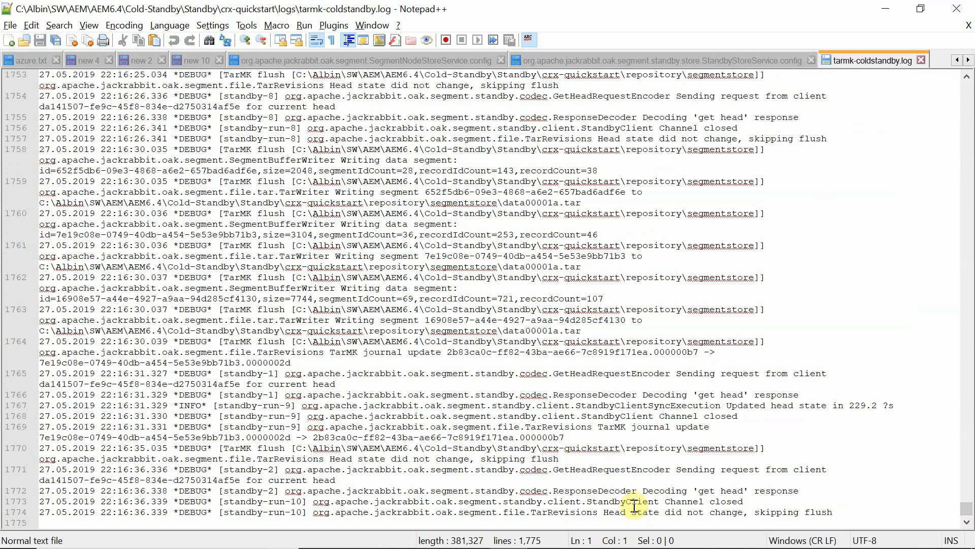
key("alt+Tab")
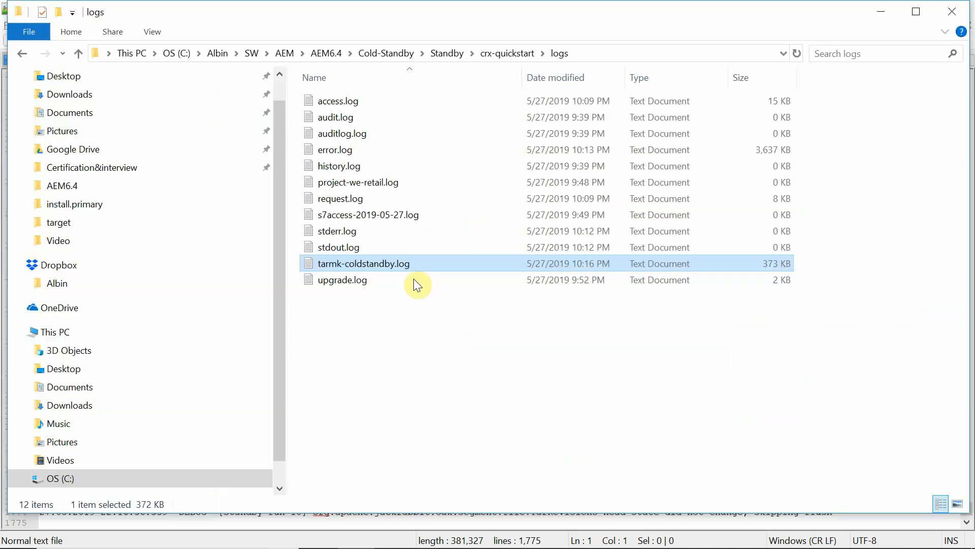
Go to the Cold-Standby Primary instance's crx-quickstart\logs folder.
left_click(389, 54)
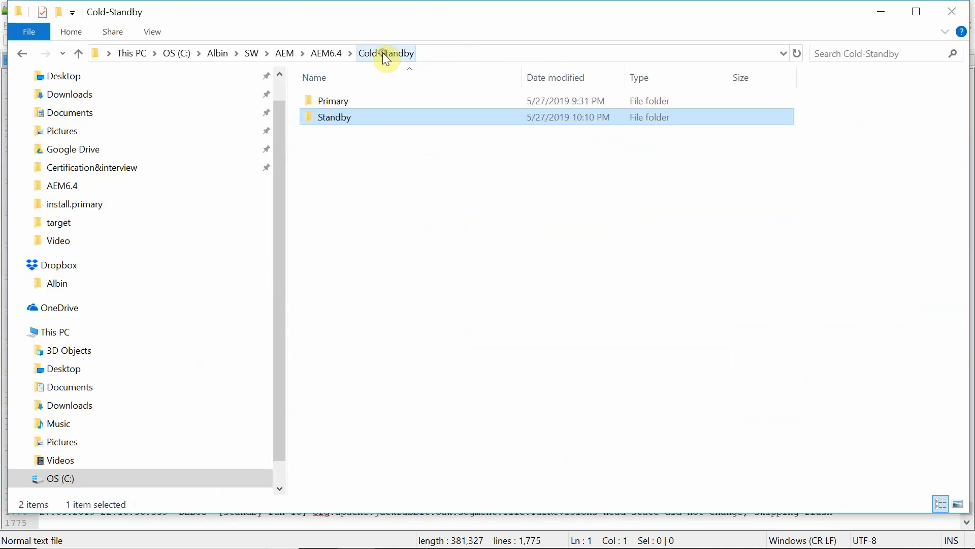
left_click(335, 103)
double_click(334, 103)
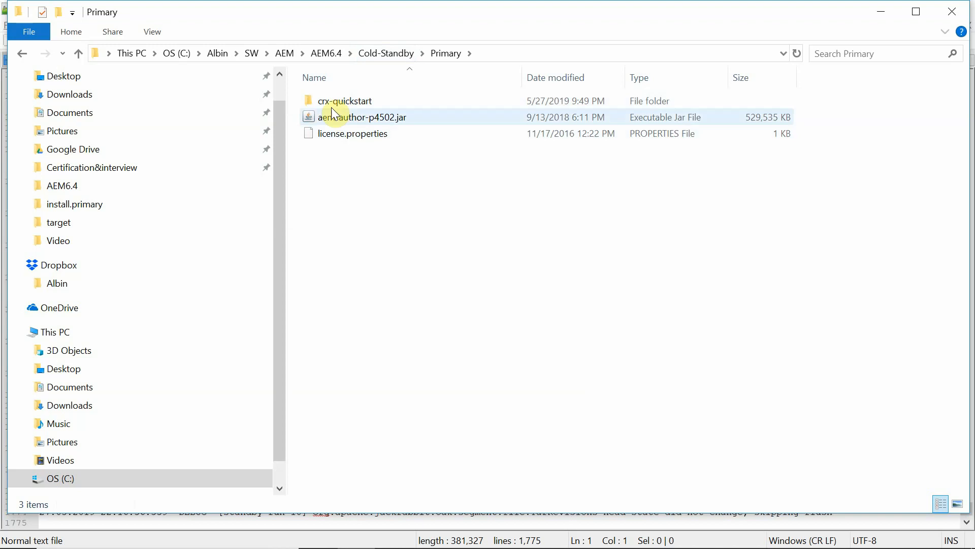
double_click(328, 104)
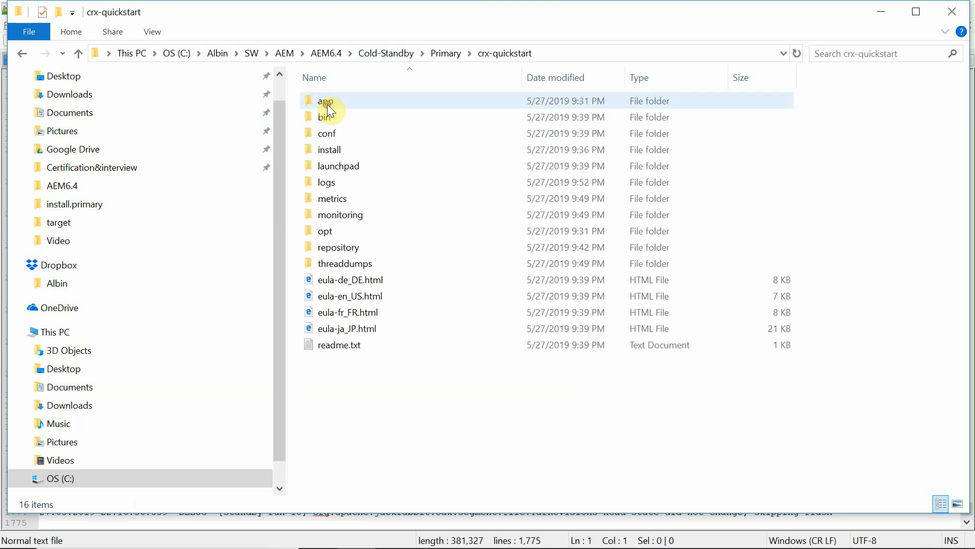
double_click(327, 184)
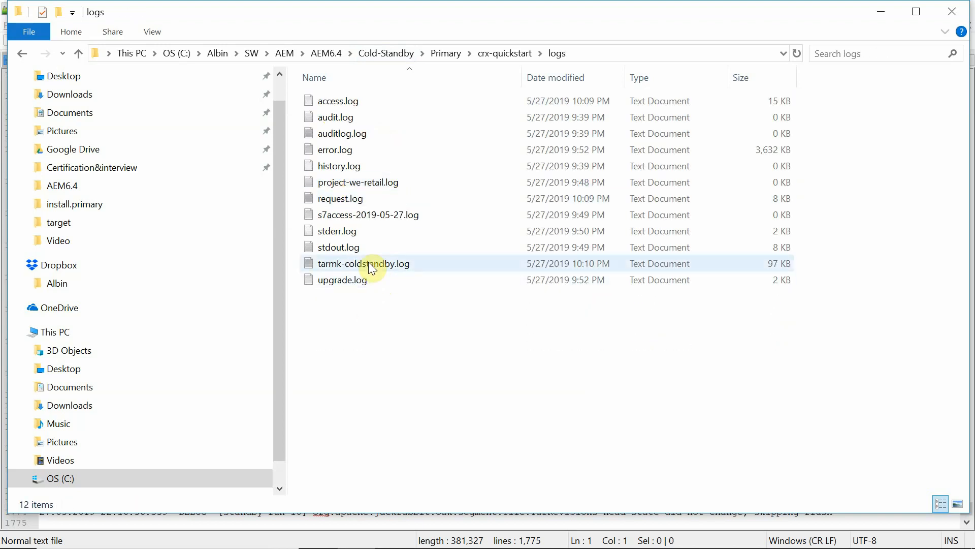
Open the Primary's tarmk-coldstandby.log in Notepad++ and scroll to its latest 'get head' requests.
right_click(367, 261)
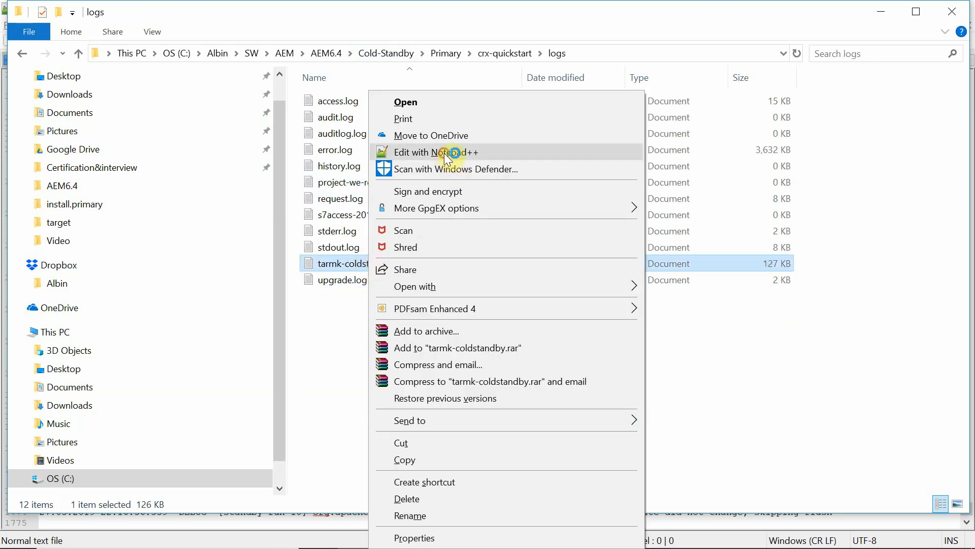
left_click(444, 154)
left_click(565, 350)
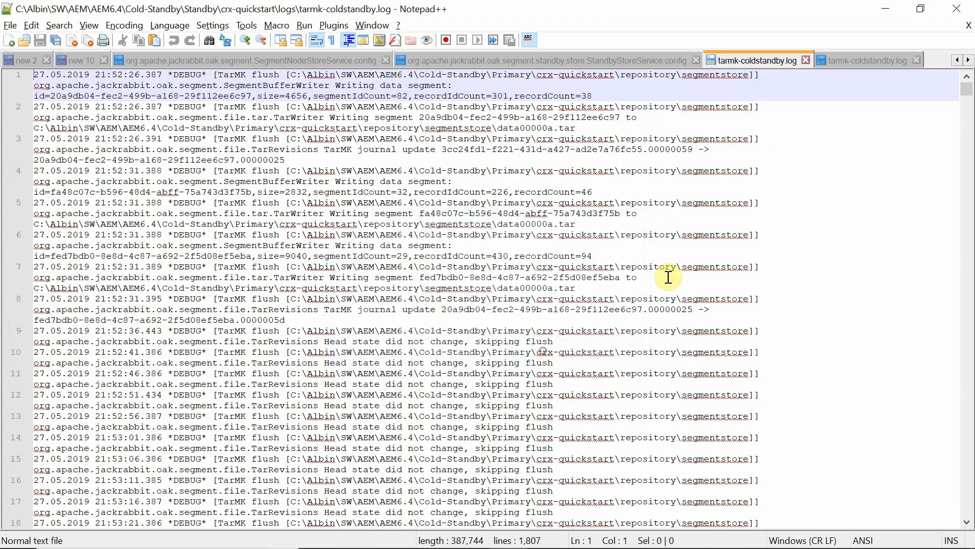
left_click(861, 60)
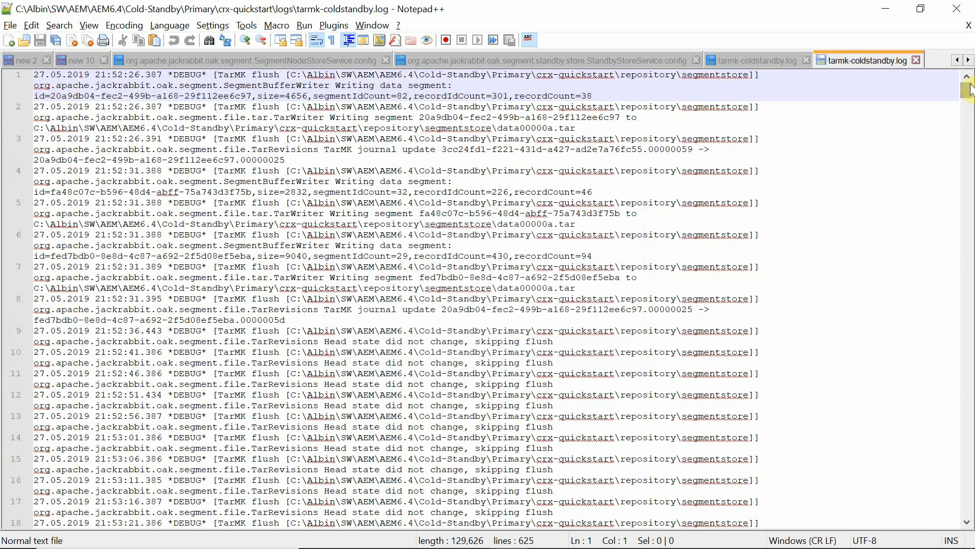
left_click_drag(967, 87, 970, 521)
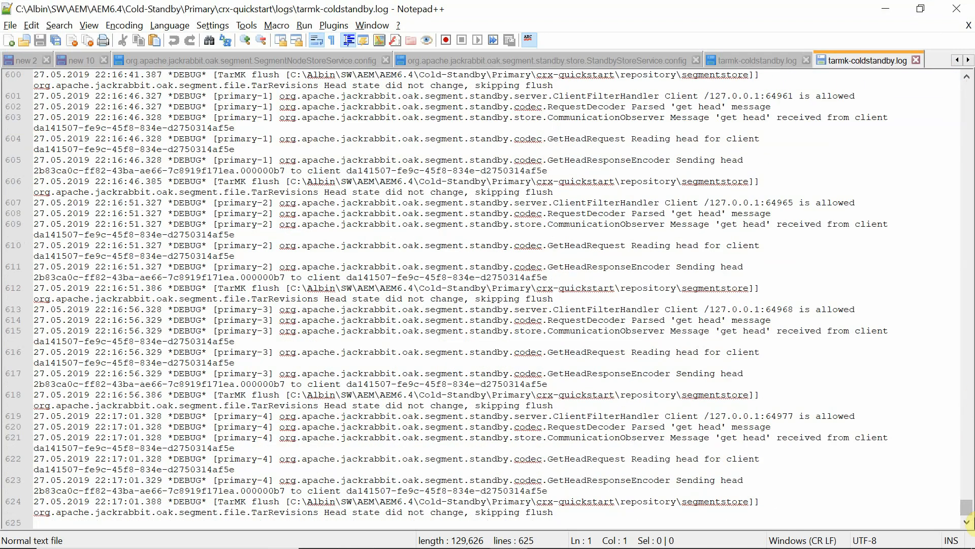
key("alt+Tab")
key("alt+Tab")
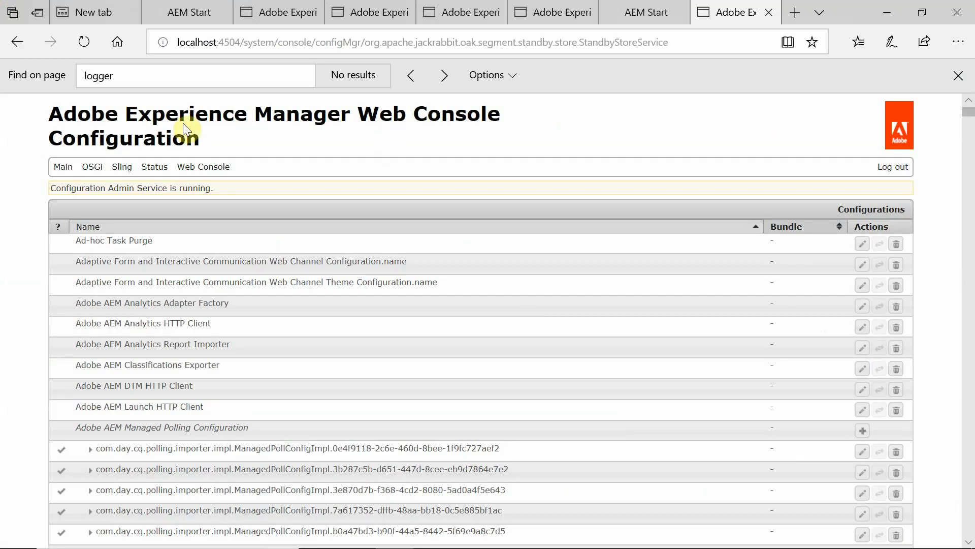
Search the JMX list for 'stand' and open the standby's Standby status MBean, showing running with 0 failed requests.
mouse_move(63, 173)
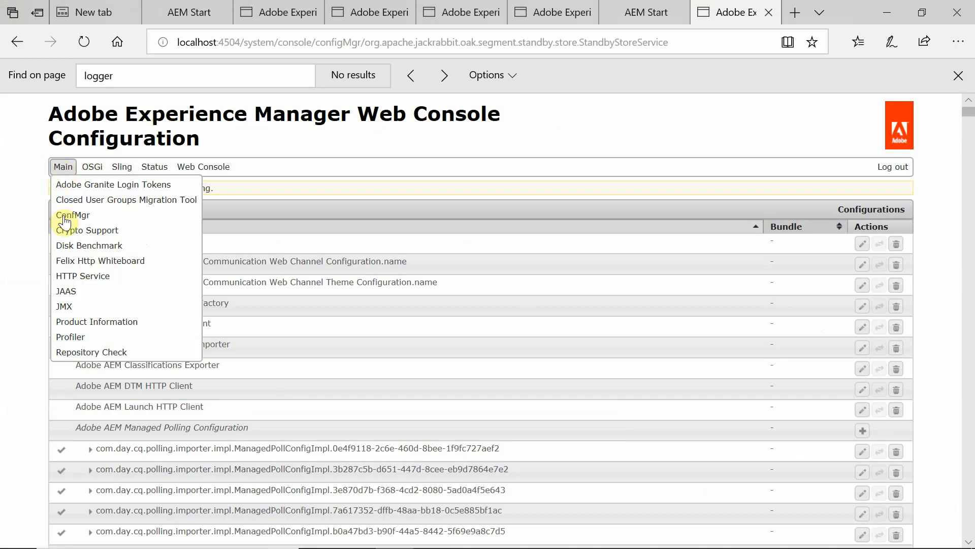
left_click(74, 306)
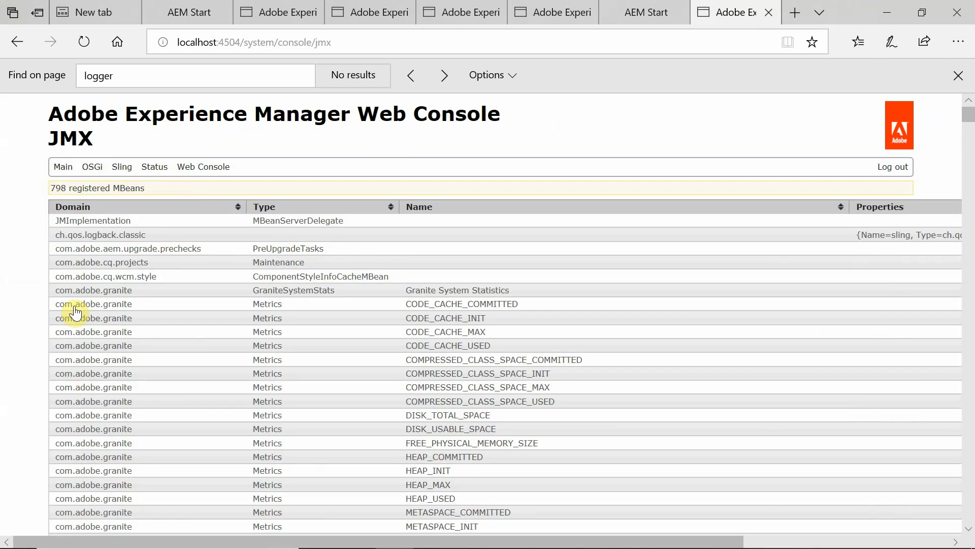
key("ctrl+f")
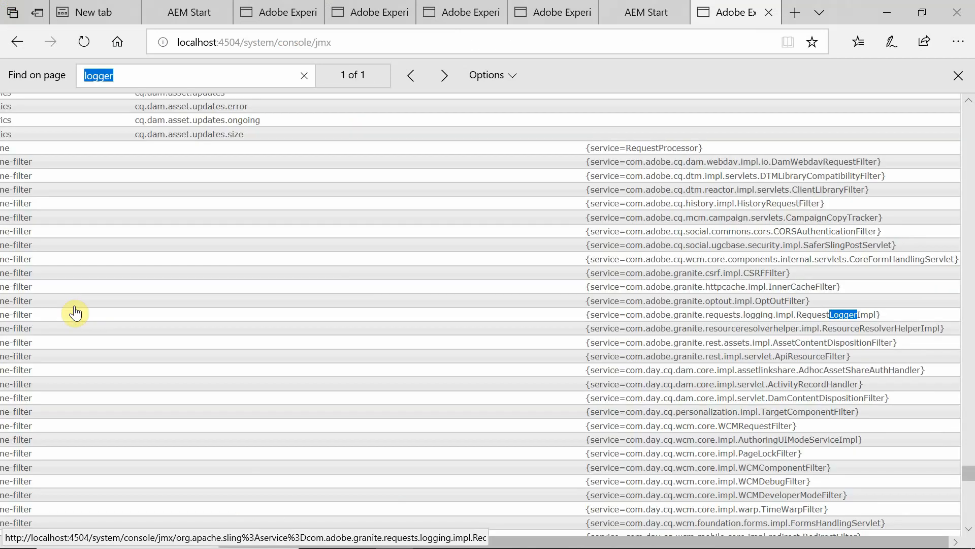
type("stand")
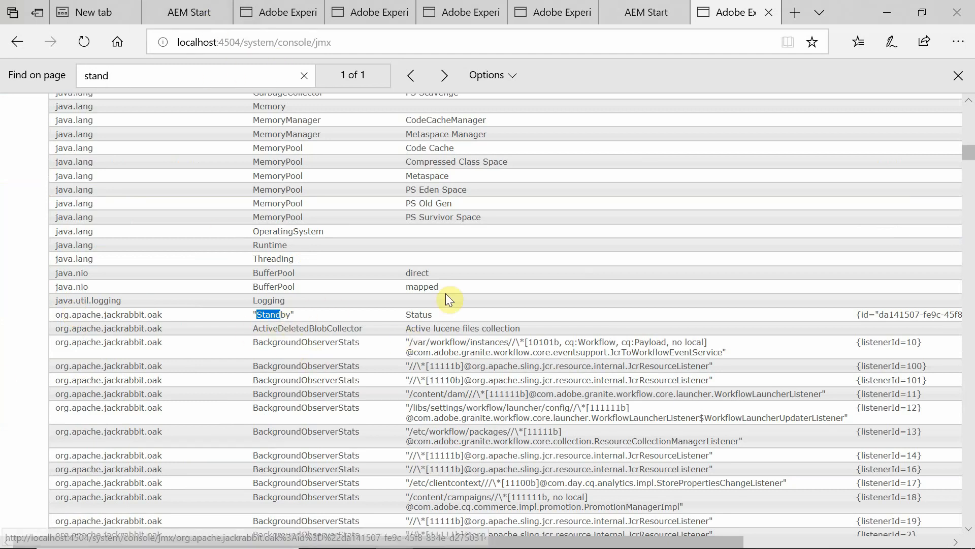
left_click(274, 316)
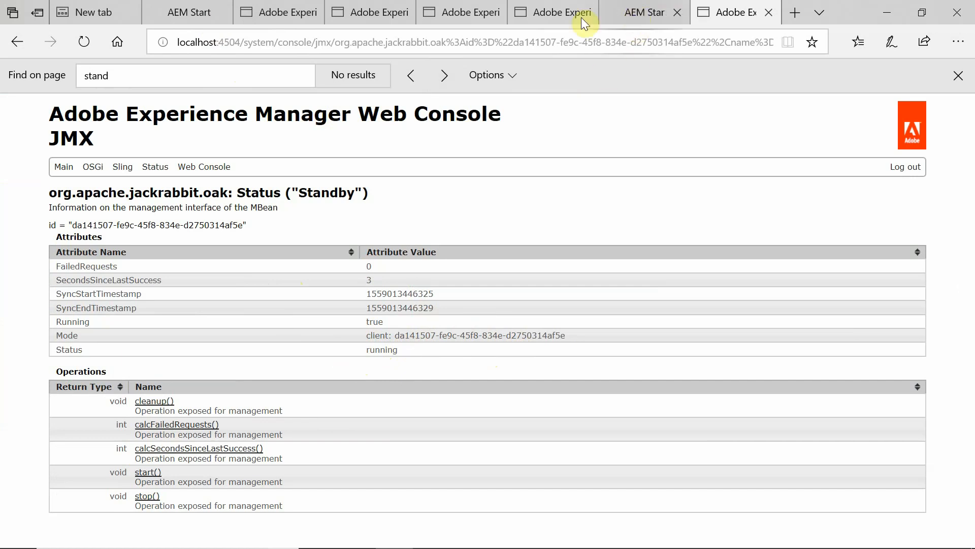
left_click(539, 14)
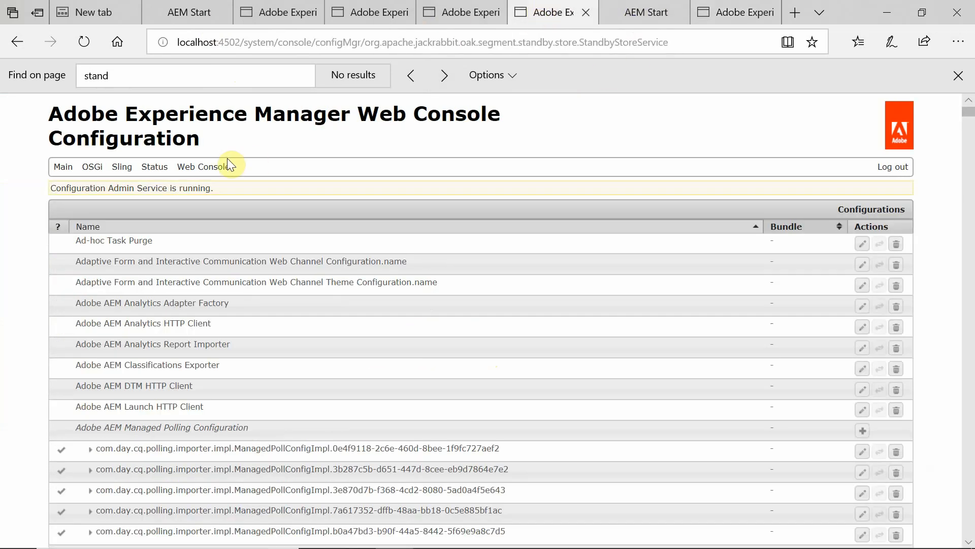
On the primary's JMX page, open the first Standby client status MBean and return to the list.
mouse_move(60, 170)
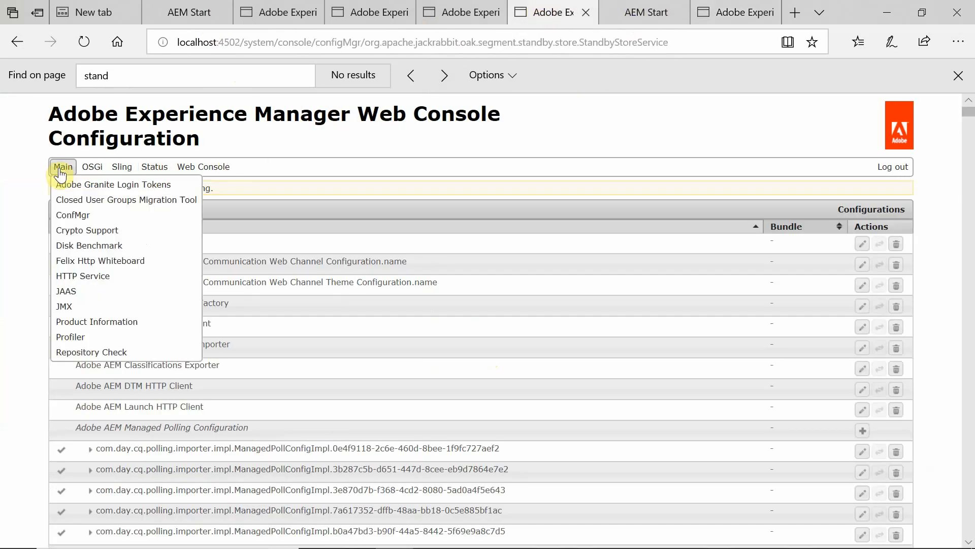
left_click(69, 307)
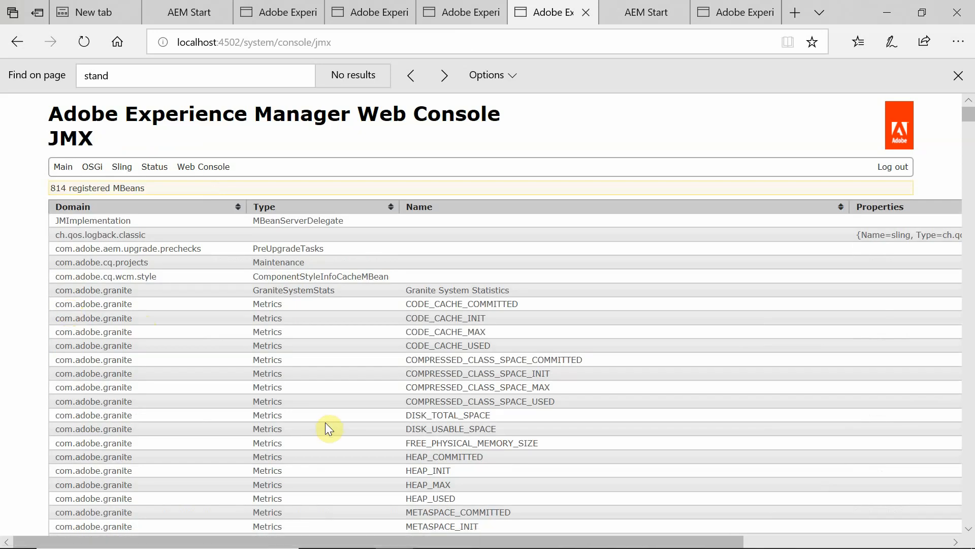
key("ctrl+f")
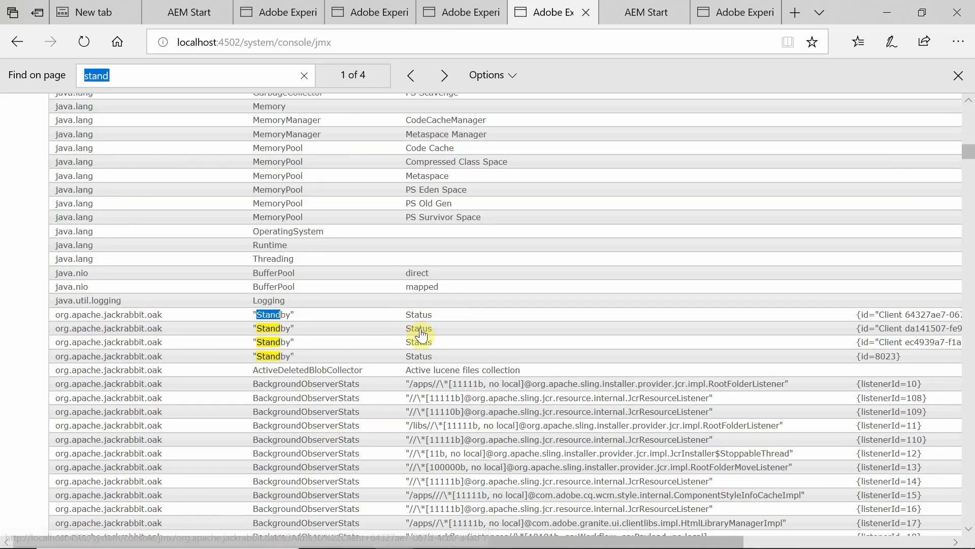
left_click(276, 315)
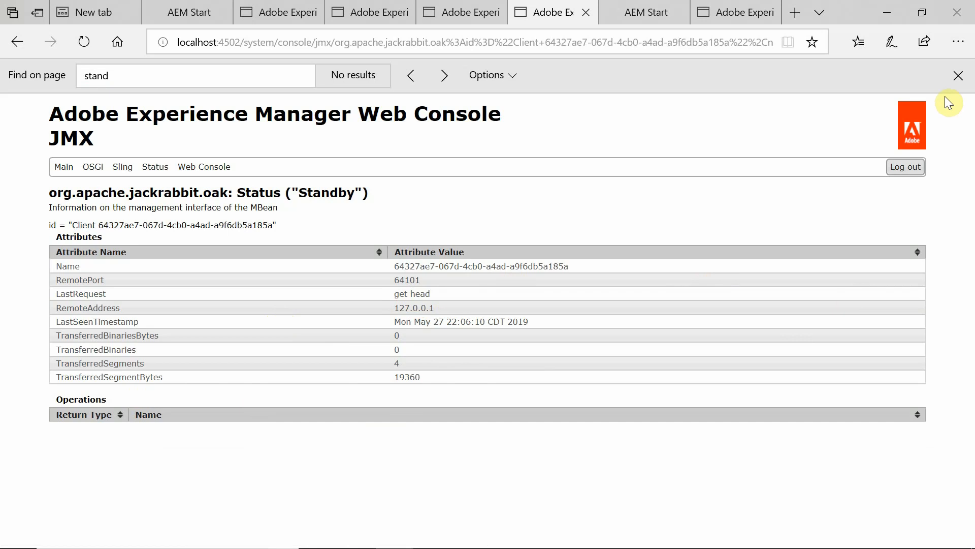
left_click(957, 76)
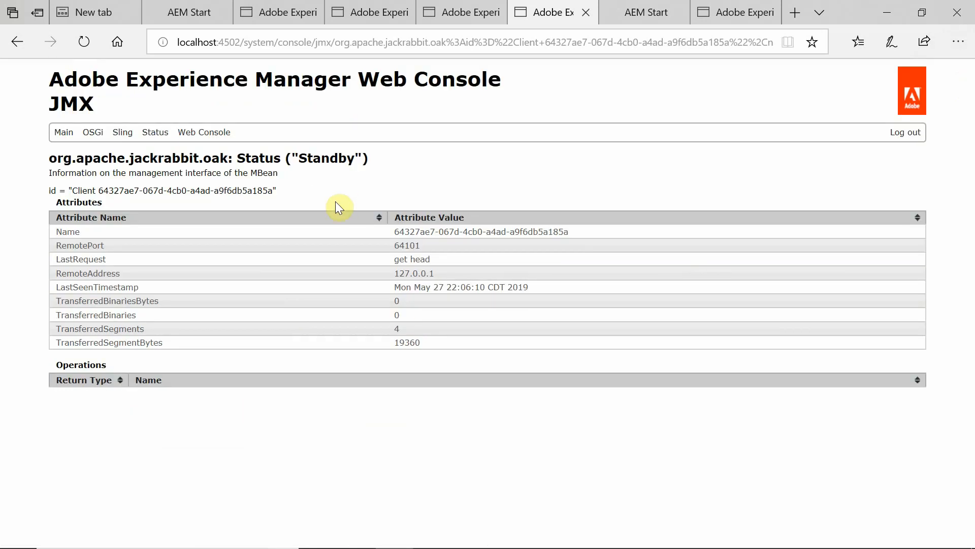
left_click(14, 44)
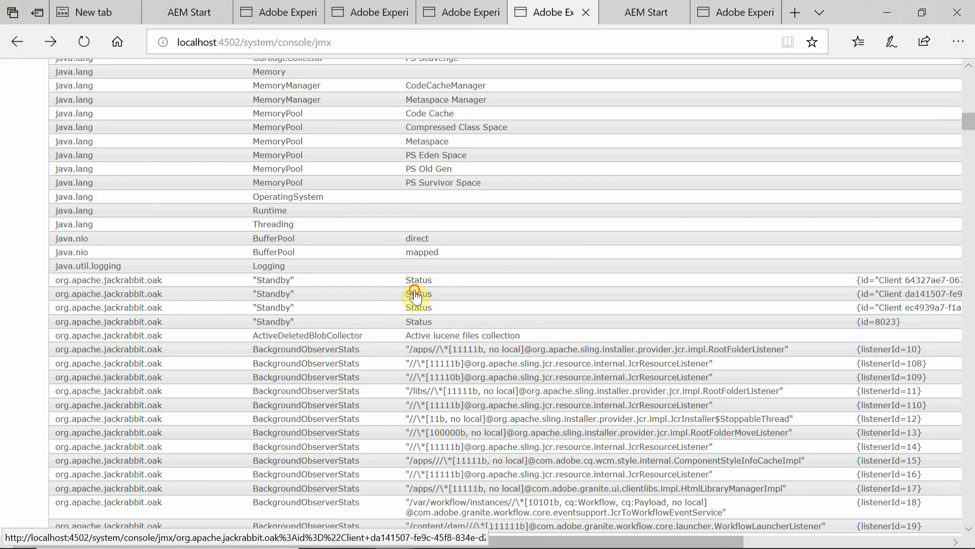
Check the second and third Standby client statuses, finishing on the id 8023 Standby status MBean.
left_click(415, 296)
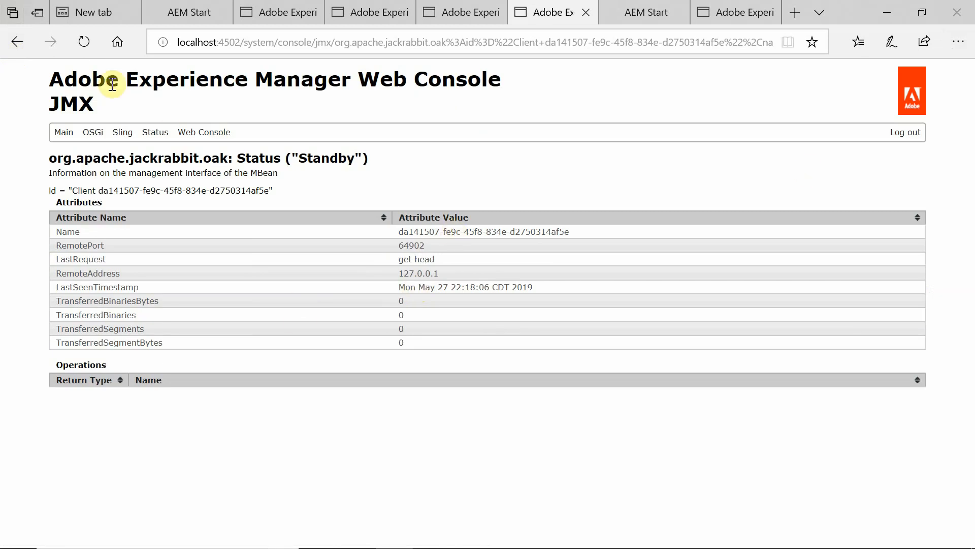
left_click(15, 43)
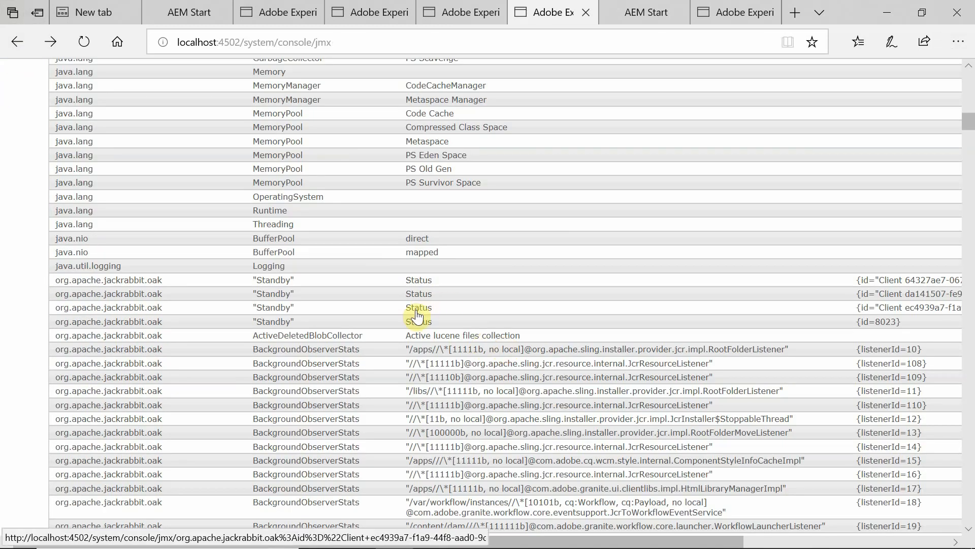
left_click(416, 311)
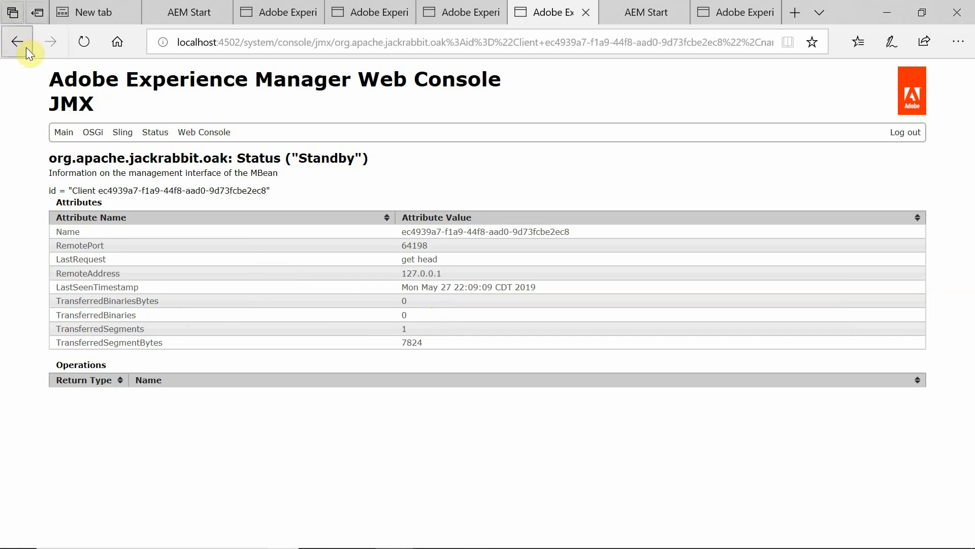
left_click(26, 48)
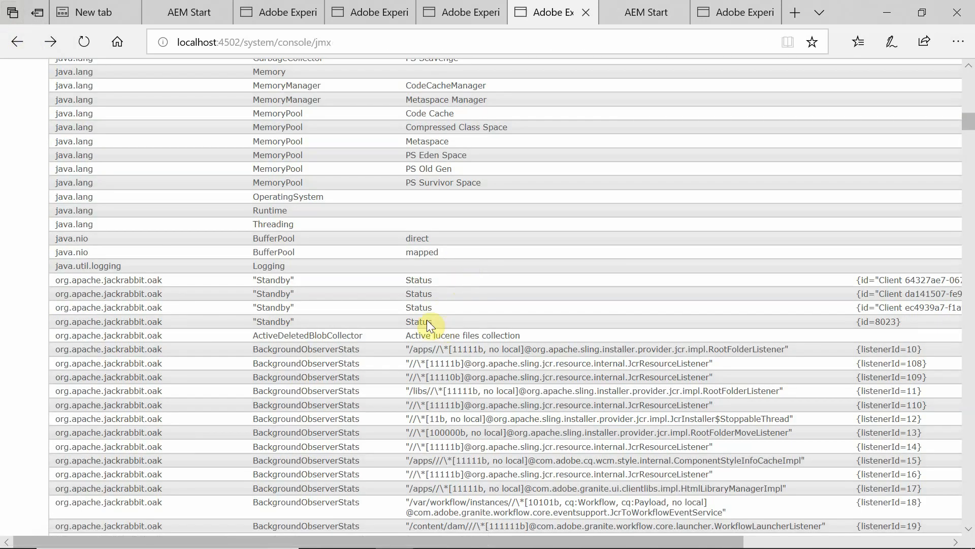
left_click(426, 322)
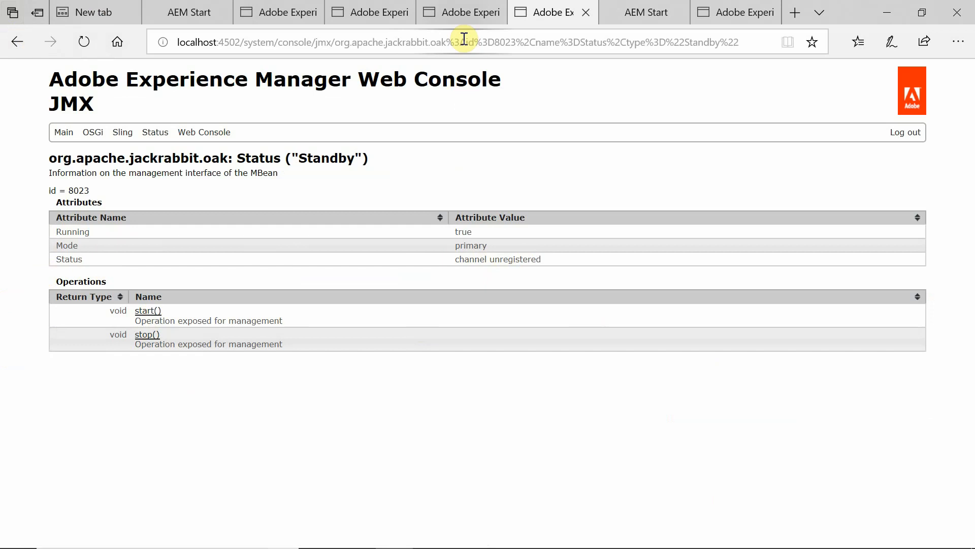
From the primary's AEM start page, go to Assets > Files (assets.html/content/dam).
left_click(456, 13)
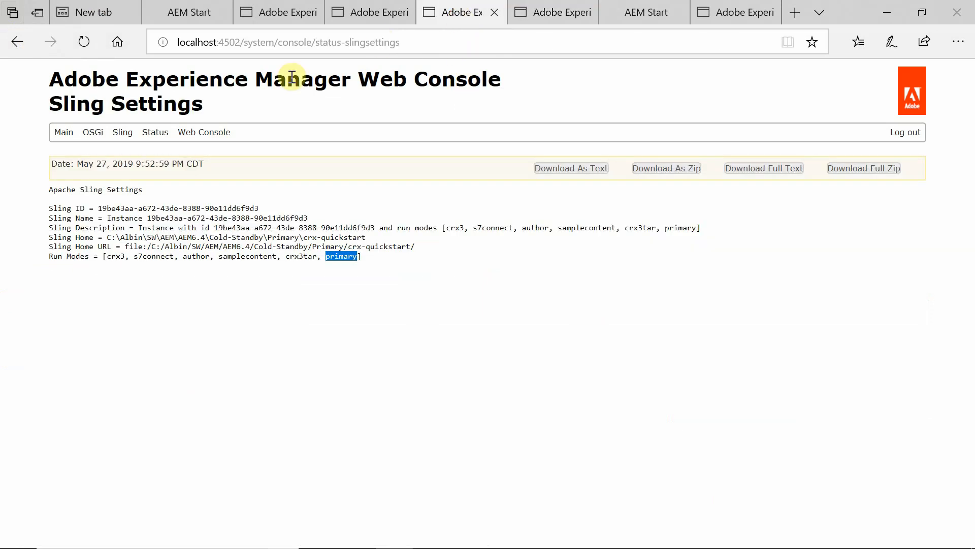
left_click_drag(244, 44, 581, 111)
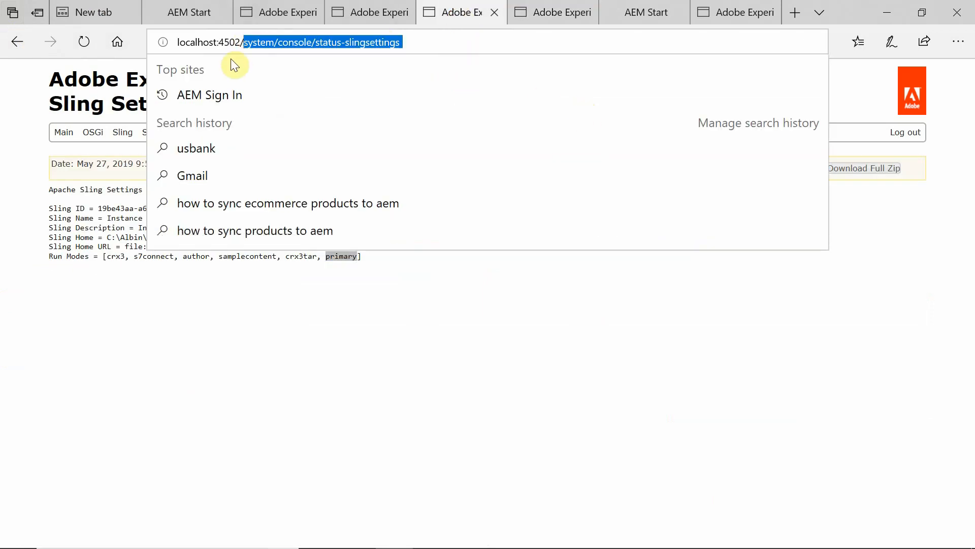
left_click(190, 7)
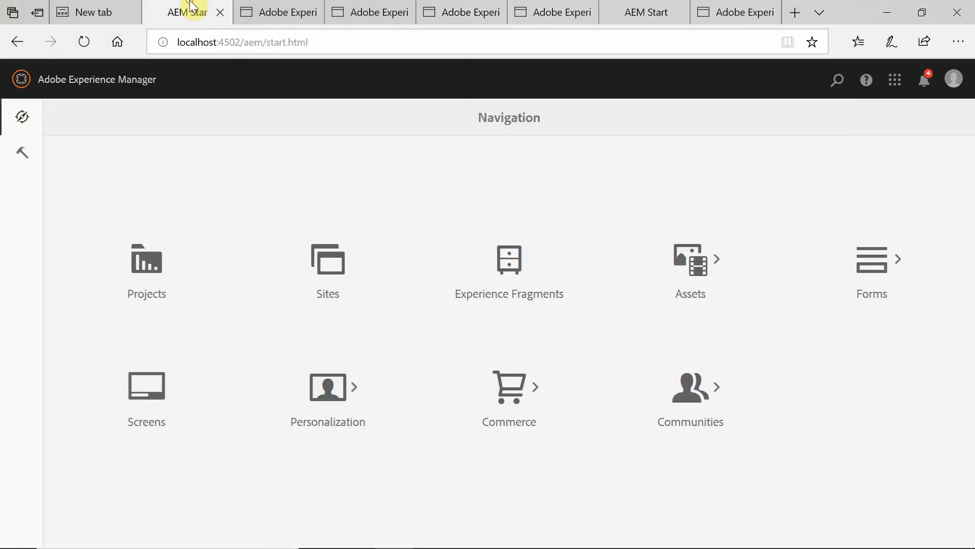
left_click(689, 270)
left_click(151, 258)
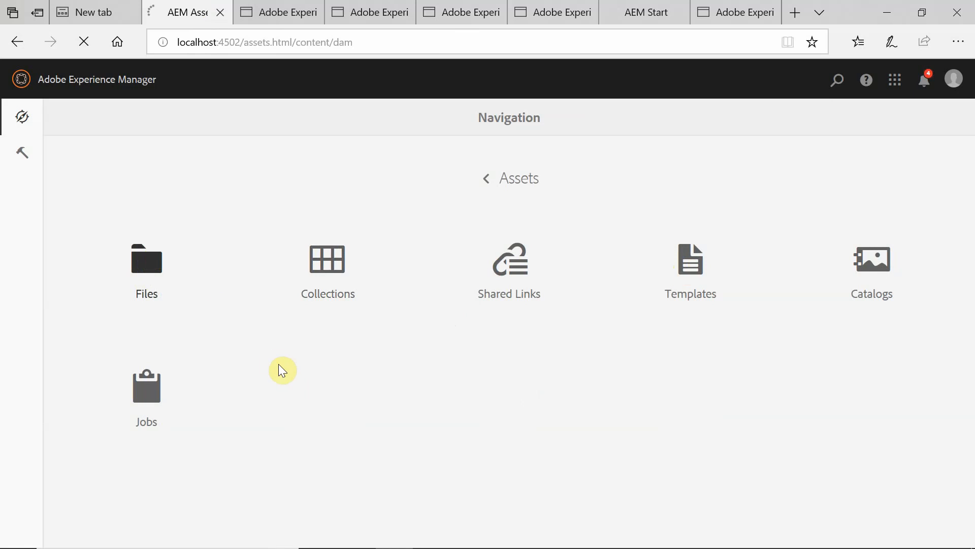
left_click(151, 261)
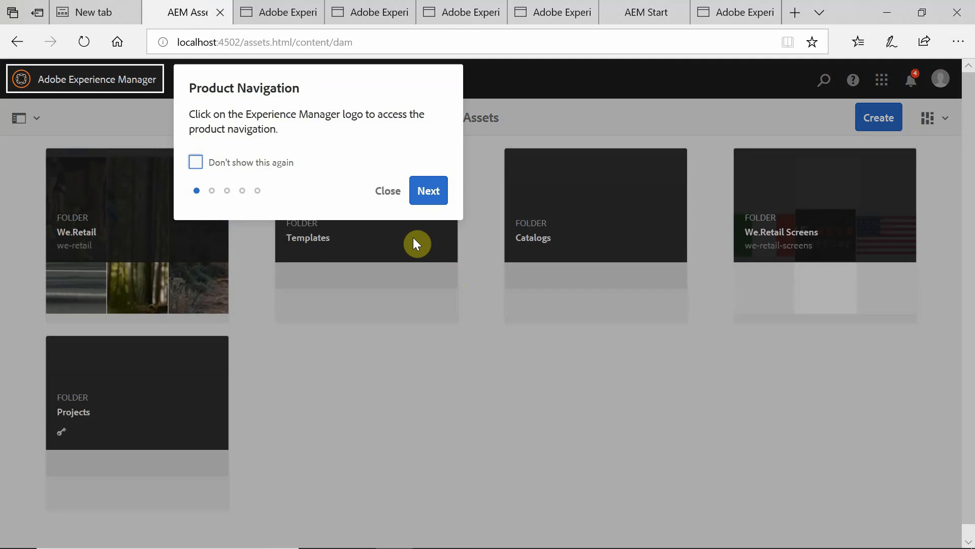
Upload thumpnail.png to the primary's Assets root using Create > Files.
left_click(389, 191)
left_click(897, 119)
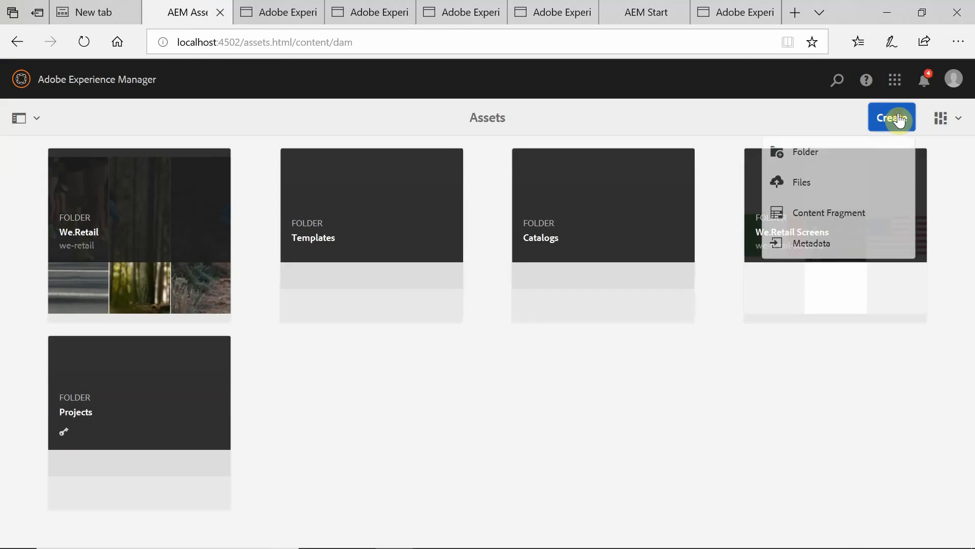
left_click(808, 184)
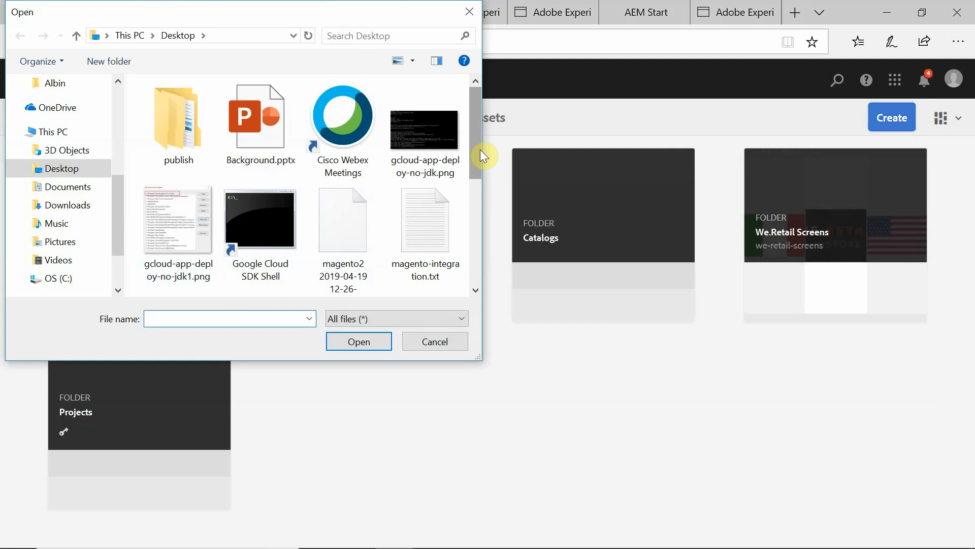
left_click_drag(480, 149, 483, 212)
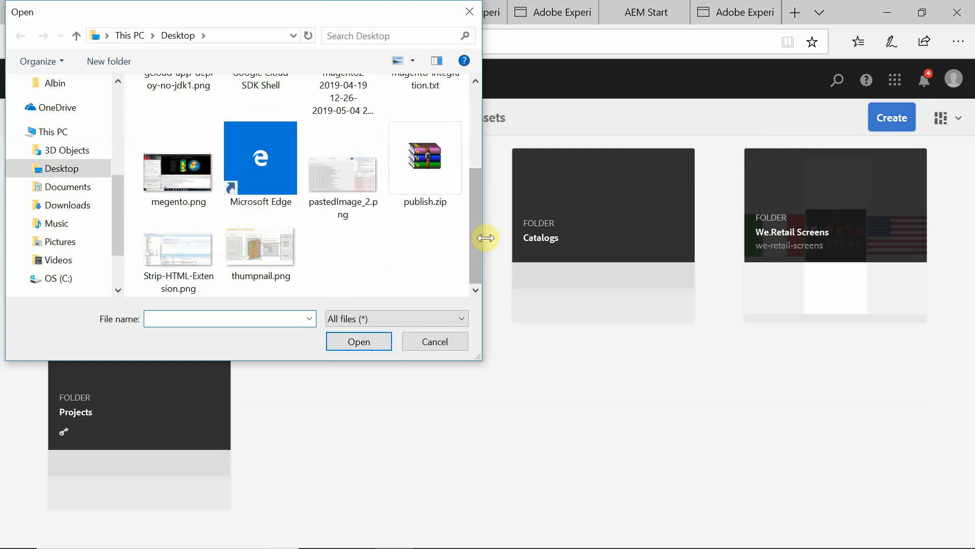
double_click(261, 246)
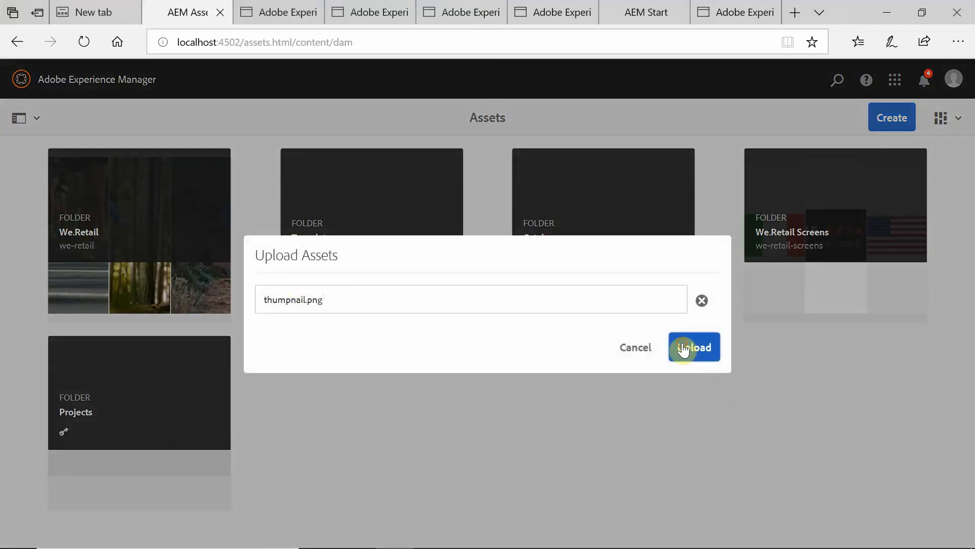
left_click(682, 343)
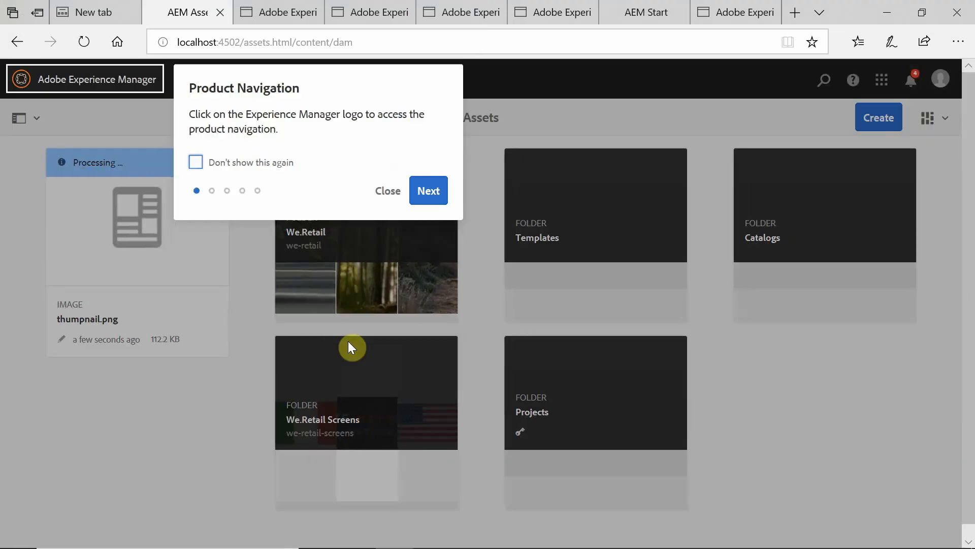
Select the /assets.html/content/dam path in the primary's address bar.
left_click(385, 199)
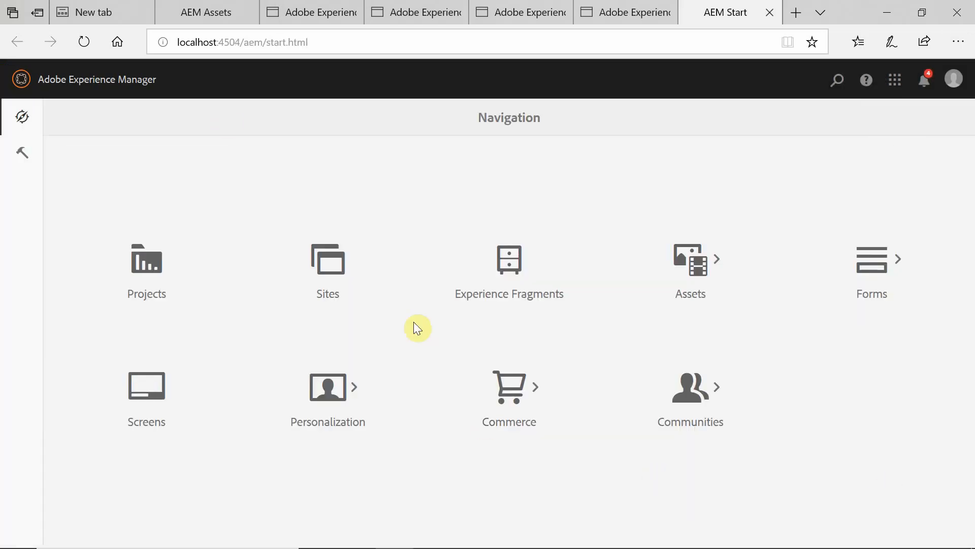
left_click(211, 13)
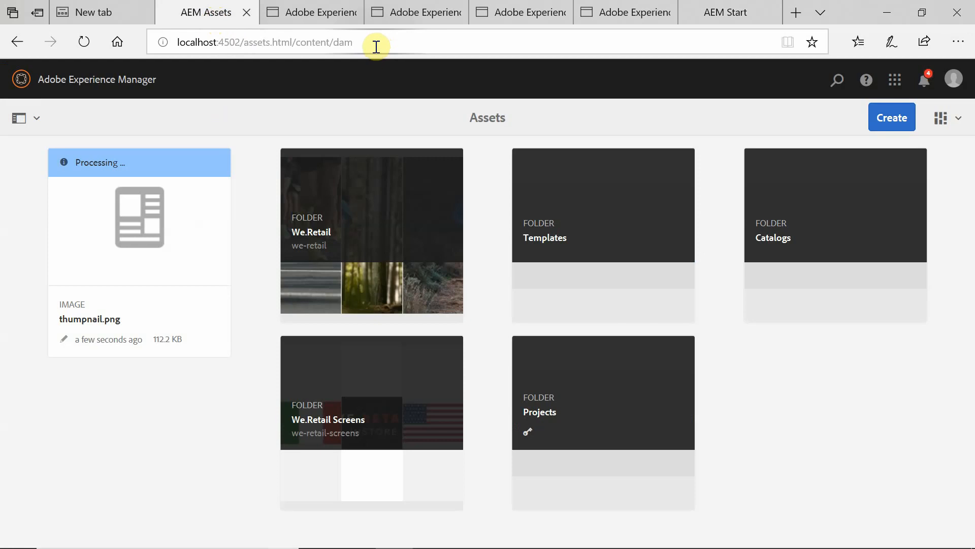
left_click_drag(374, 42, 509, 57)
key("ctrl+c")
left_click(241, 42)
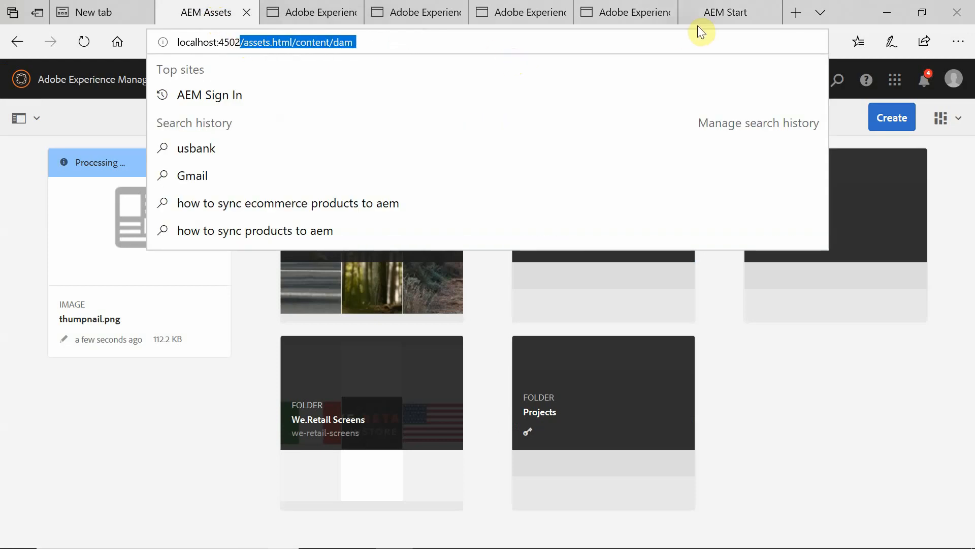
Load localhost:4504/assets.html/content/dam and confirm thumpnail.png (112.2 KB, 1920 x 1080) is there.
left_click(739, 11)
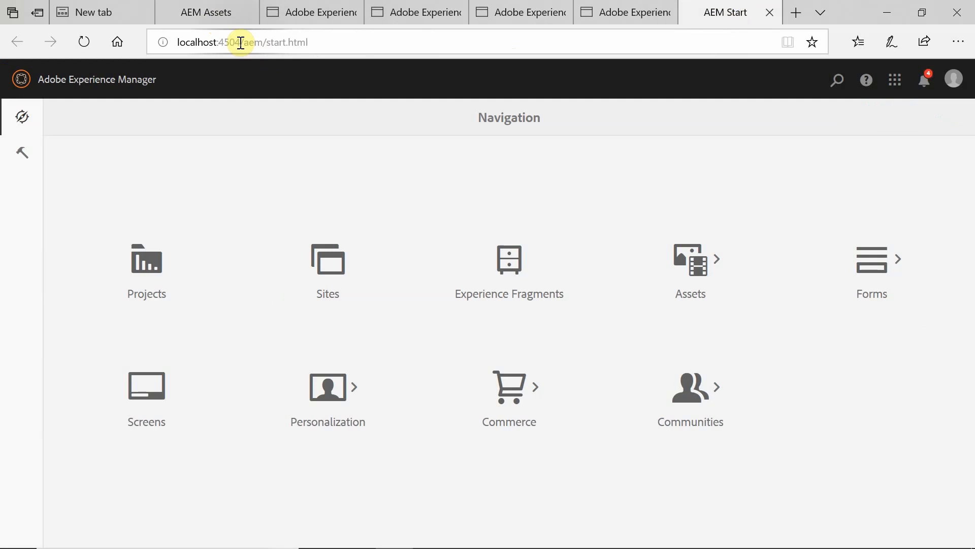
left_click_drag(240, 41, 398, 52)
key("ctrl+v")
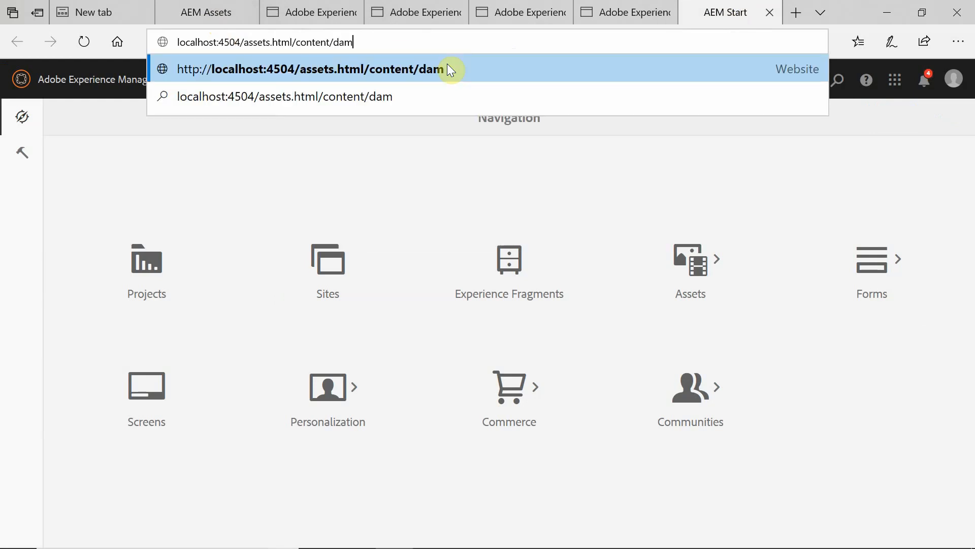
left_click(449, 69)
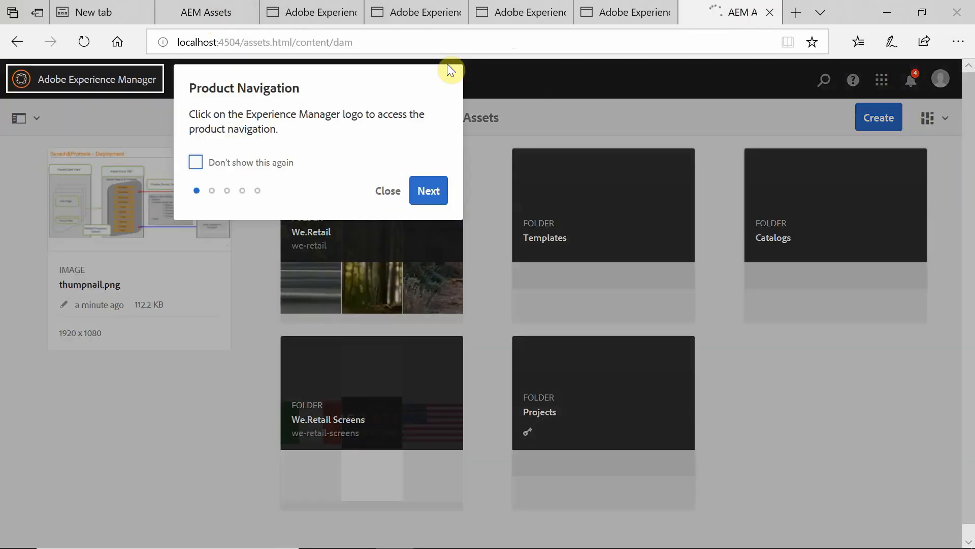
left_click(387, 191)
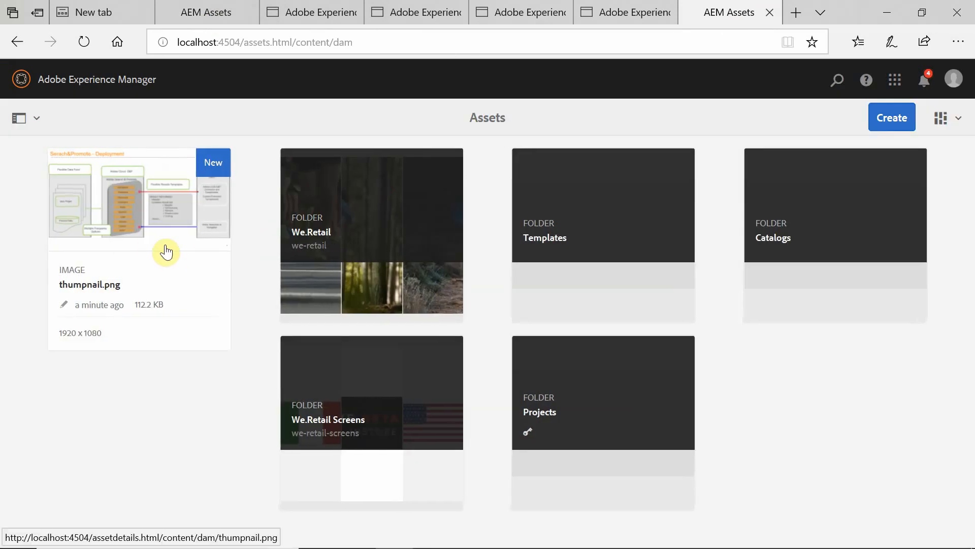
mouse_move(178, 322)
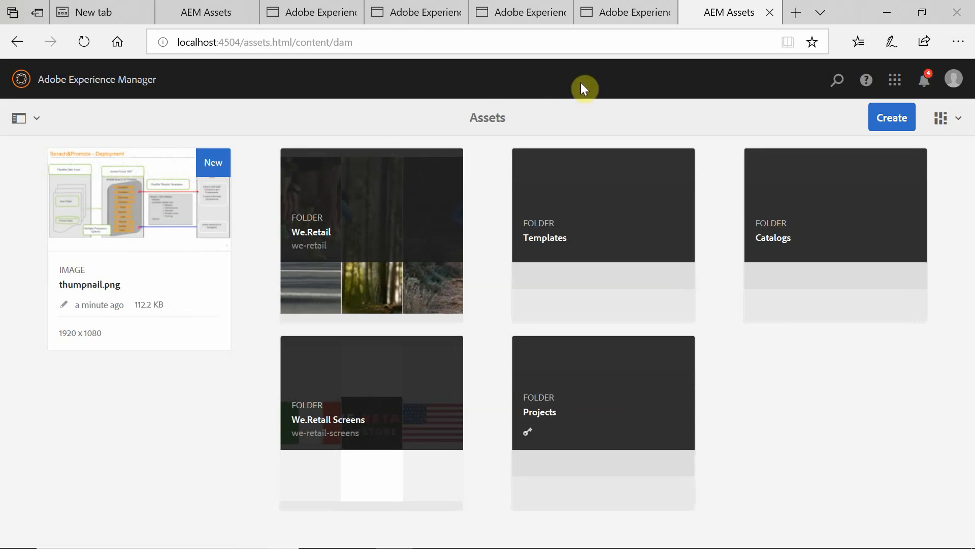
Open the standby's web console at localhost:4504/system/console in a new tab.
left_click(621, 17)
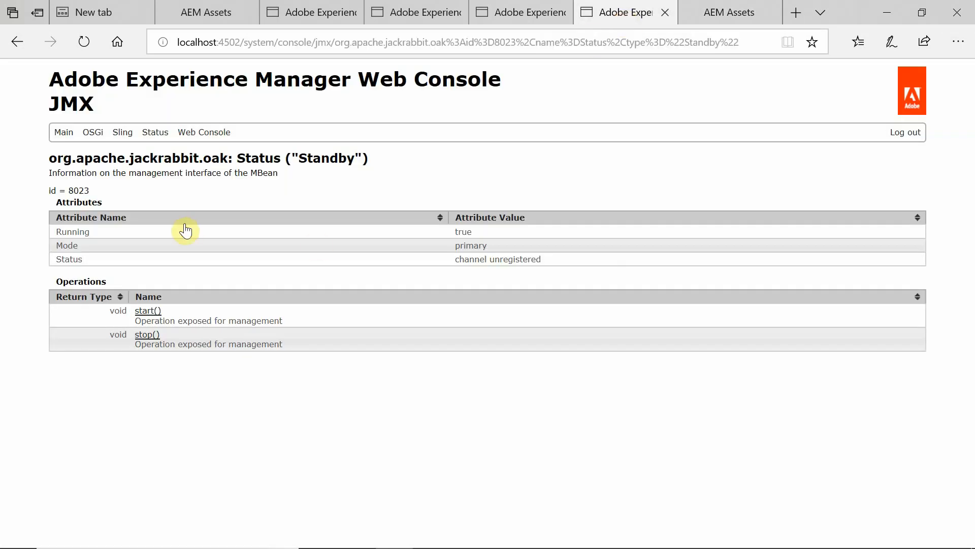
left_click(64, 133)
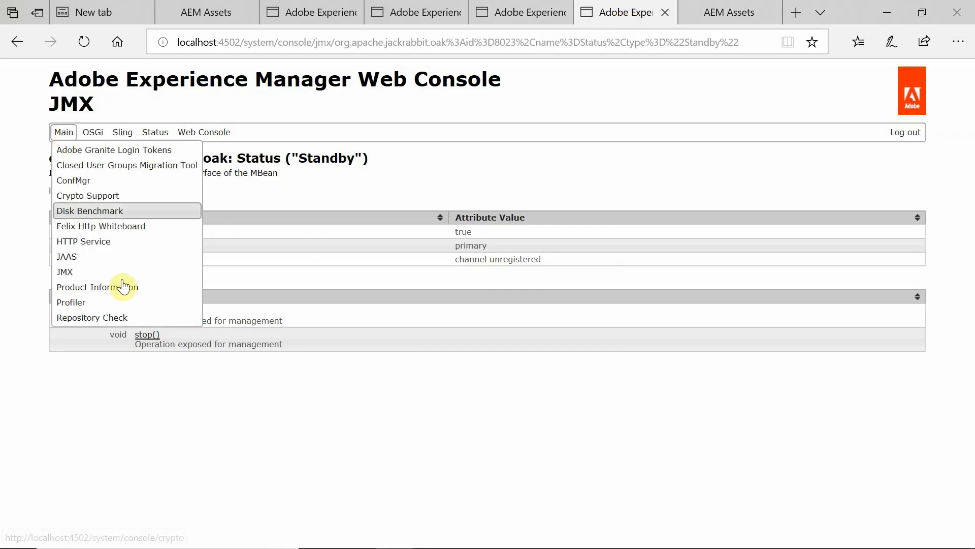
left_click(744, 13)
left_click_drag(244, 43, 129, 43)
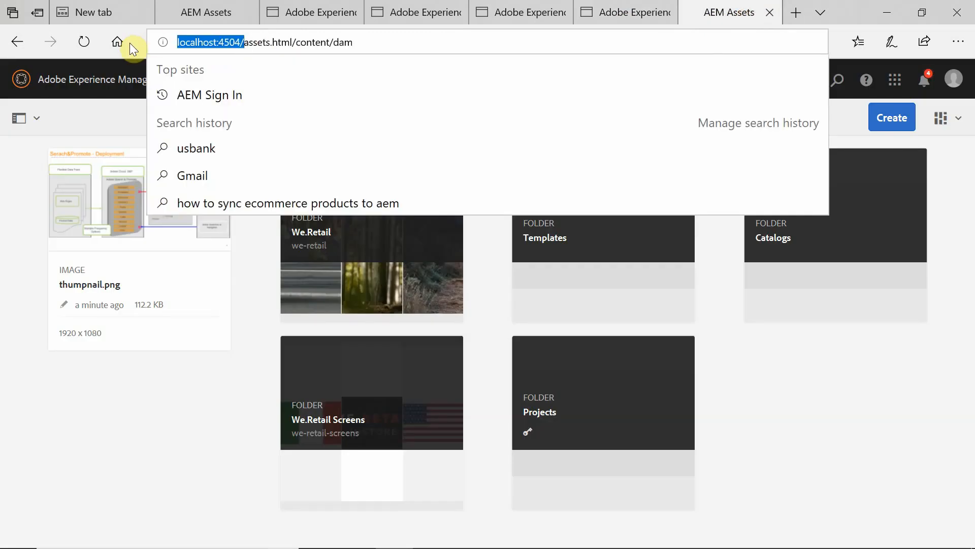
key("ctrl+c")
left_click(798, 12)
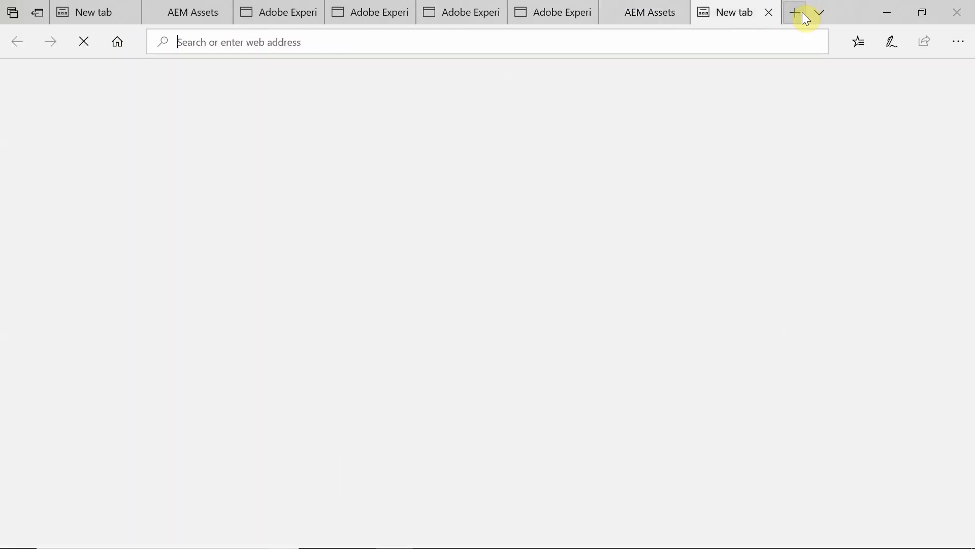
key("ctrl+v")
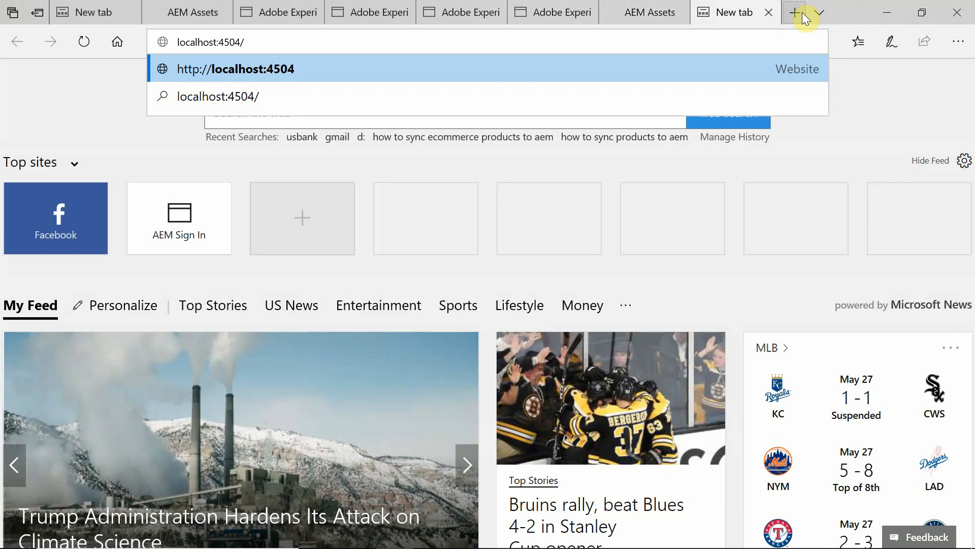
type("system/co")
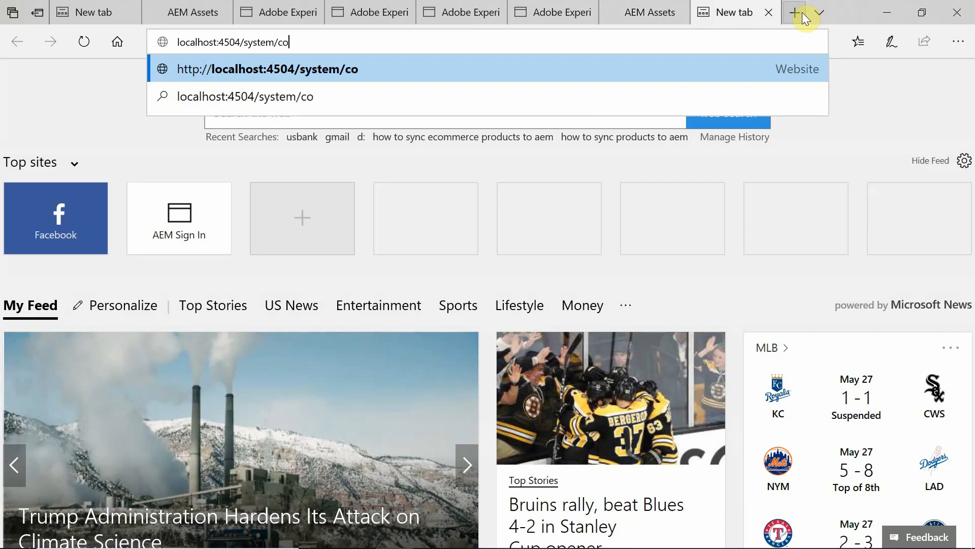
type("nsole")
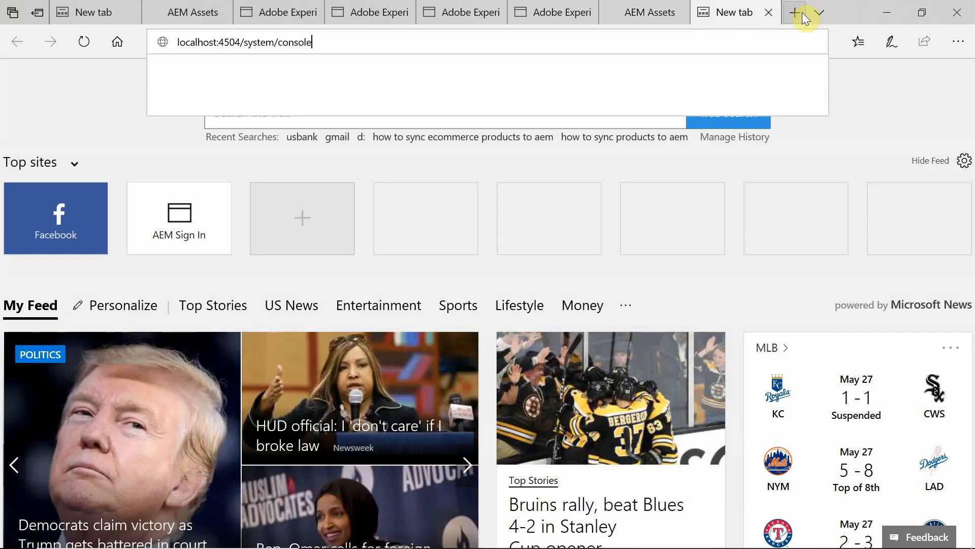
key("Return")
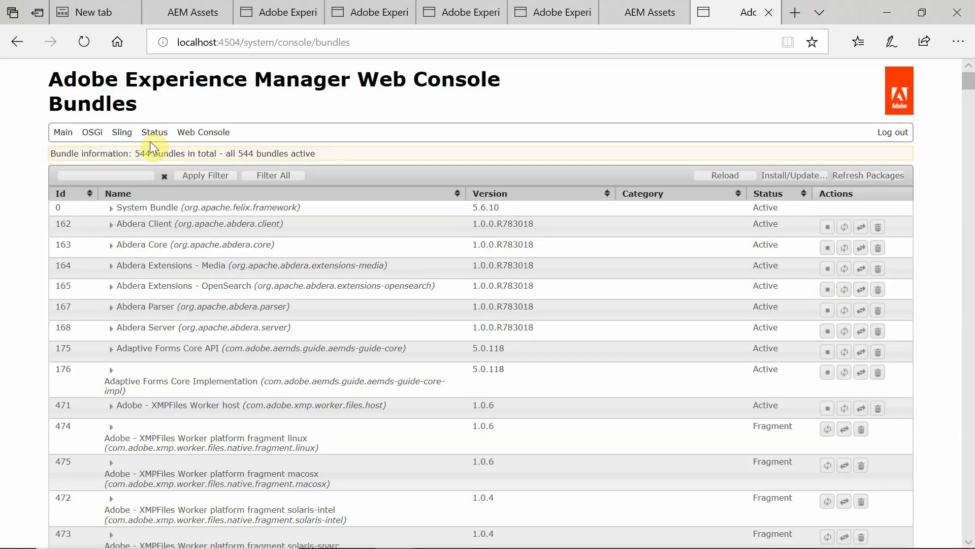
Invoke stop() on the standby's Standby status MBean in the JMX console.
left_click(66, 133)
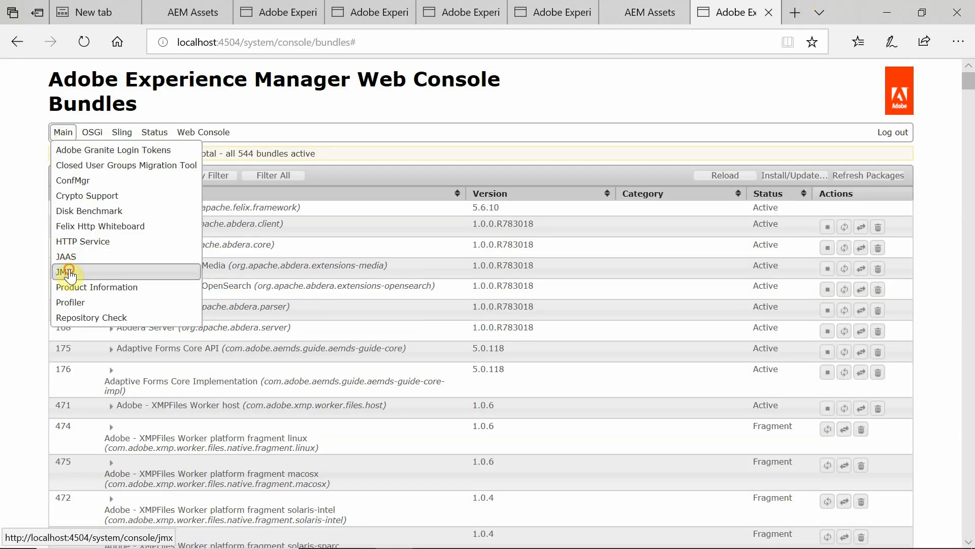
left_click(69, 270)
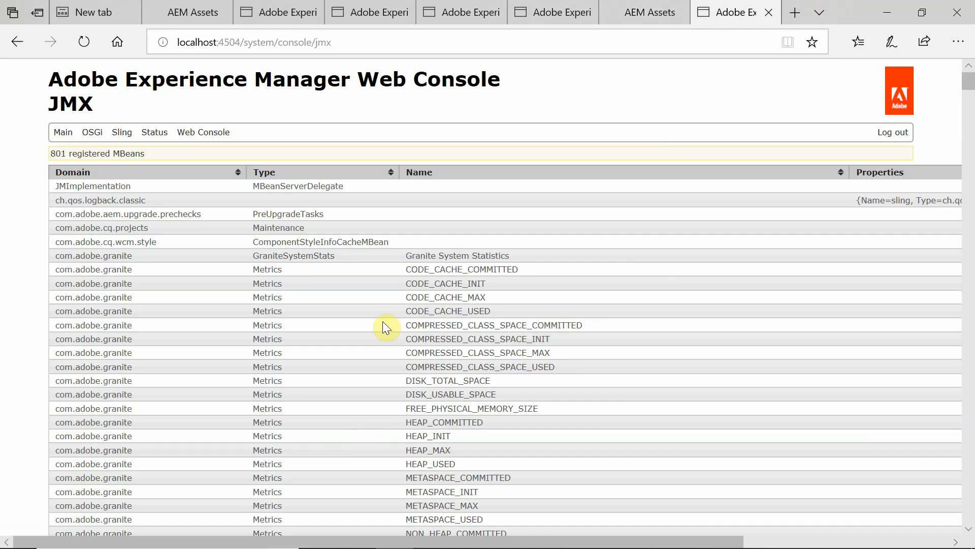
key("ctrl+f")
left_click(418, 315)
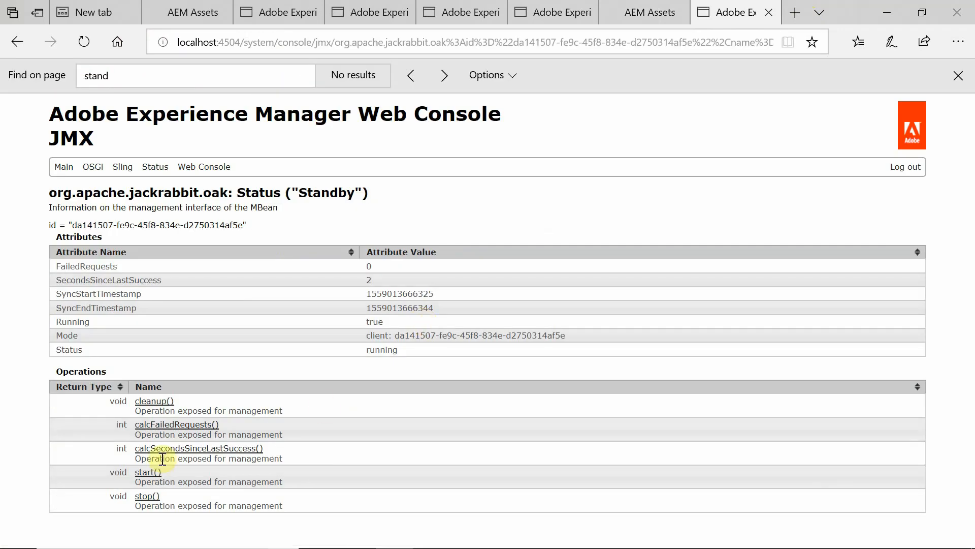
left_click(146, 496)
left_click(242, 331)
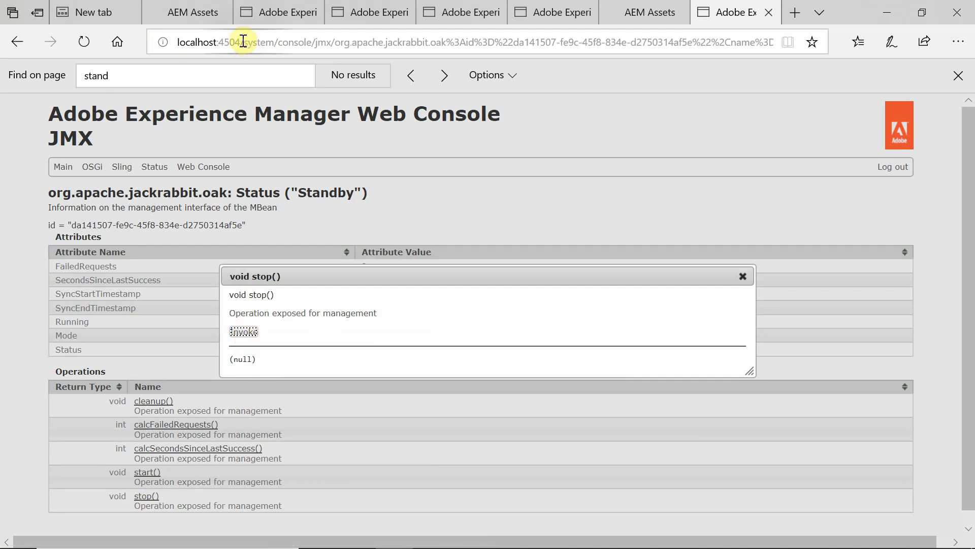
left_click(179, 12)
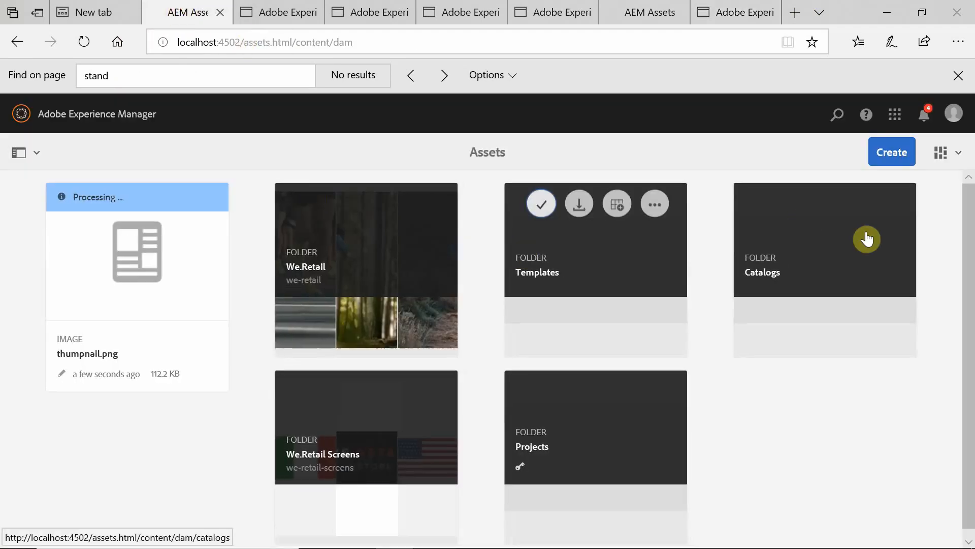
Upload gcloud-app-deploy-no-jdk1.png (45.8 KB) to the primary's Assets root and refresh the listing.
left_click(885, 152)
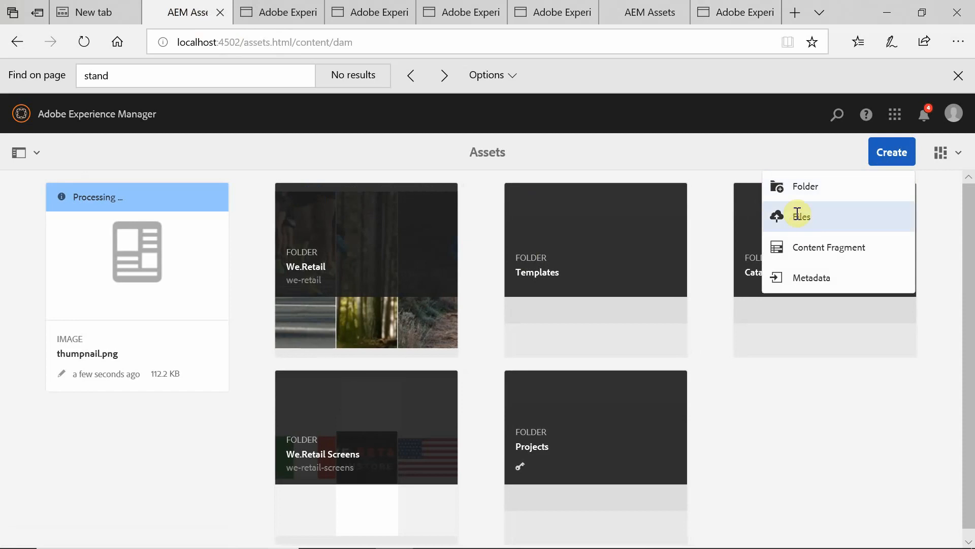
left_click(754, 222)
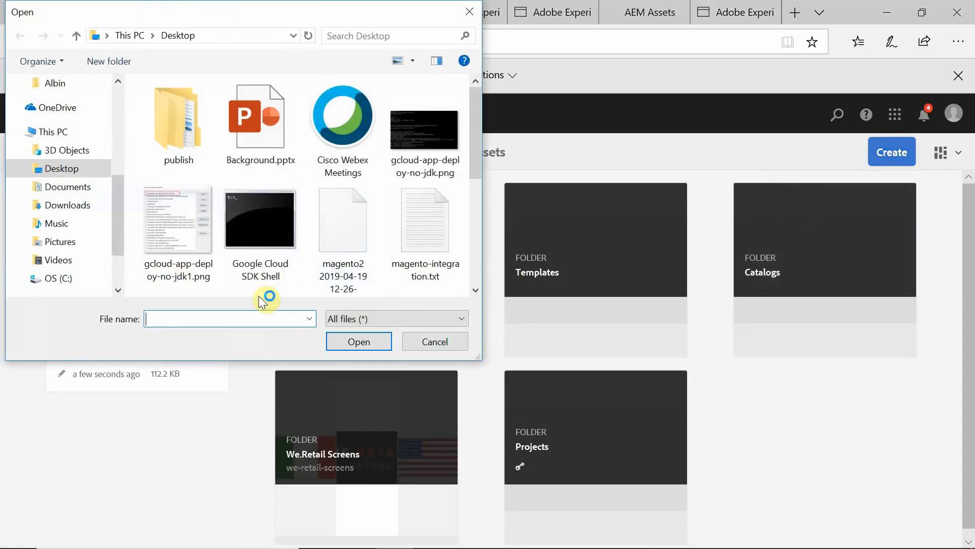
double_click(157, 218)
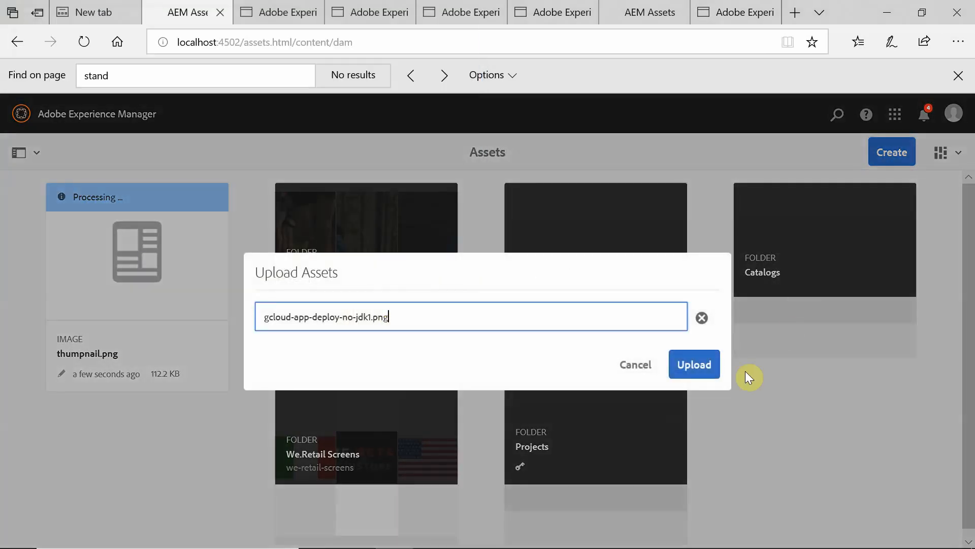
left_click(680, 370)
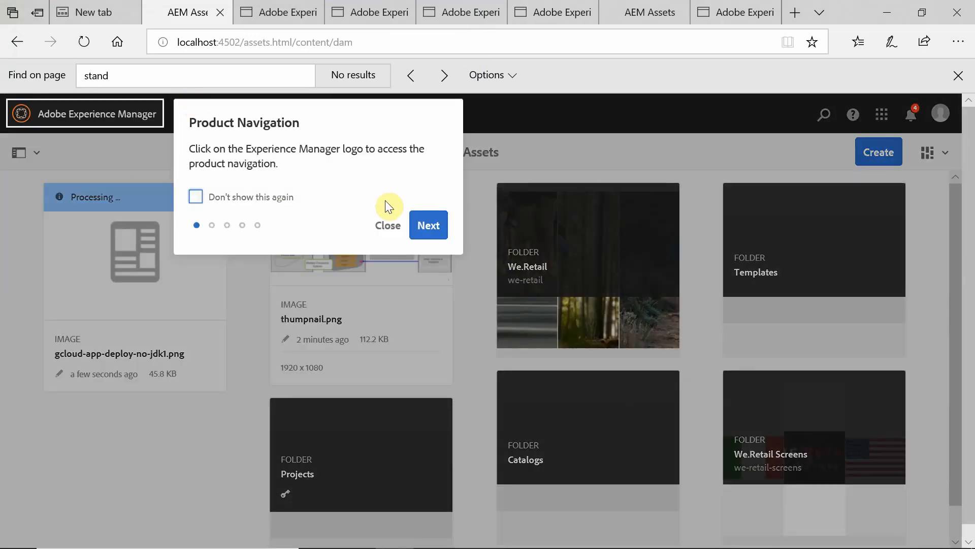
left_click(386, 226)
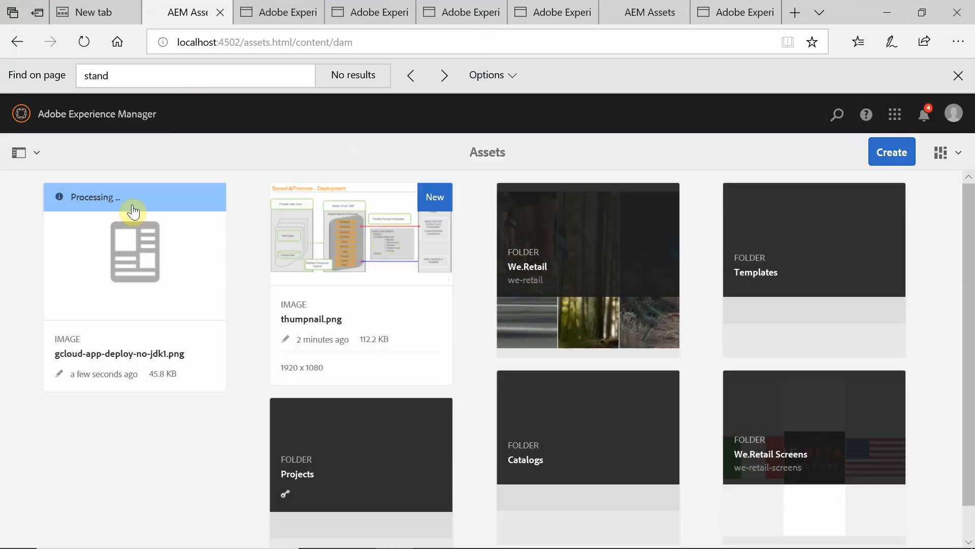
left_click(84, 42)
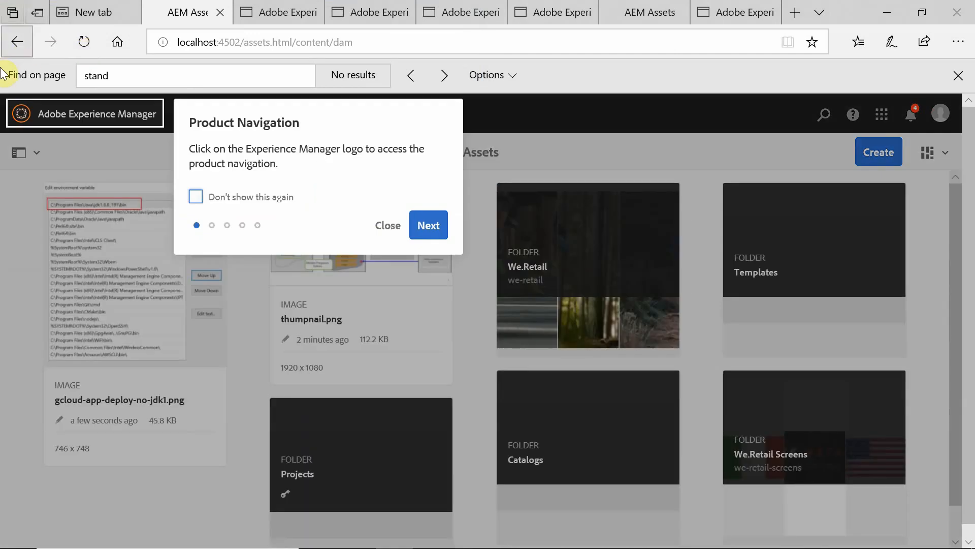
left_click(394, 230)
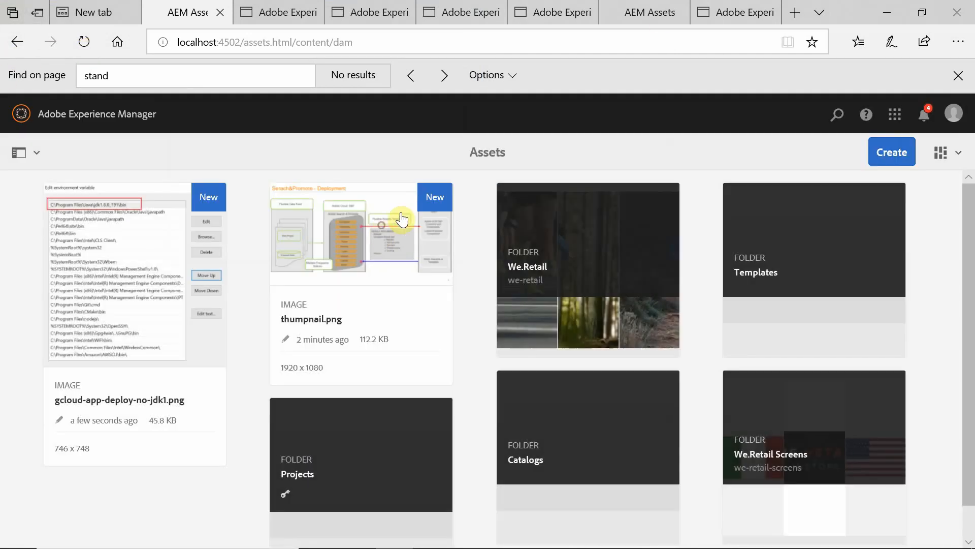
left_click(638, 15)
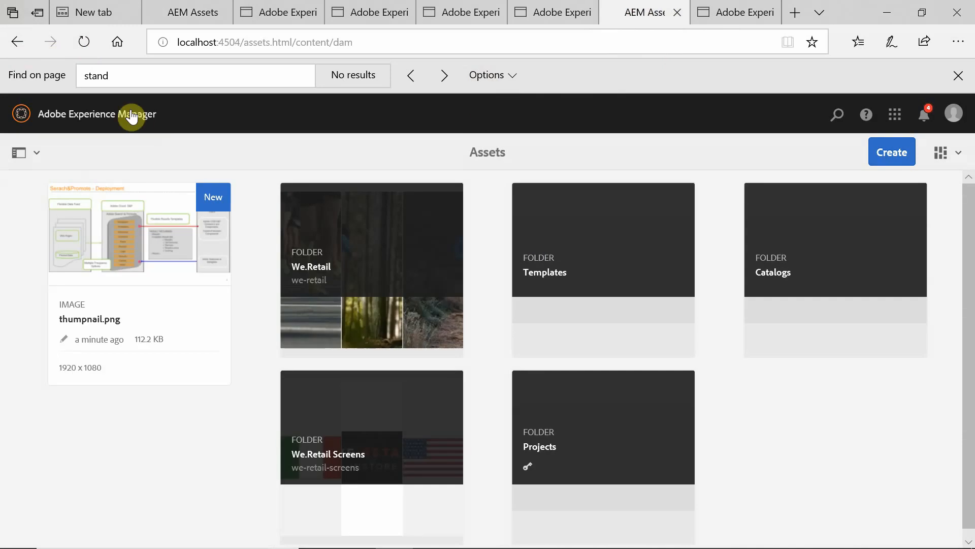
Refresh the standby's 4504 Assets page and confirm it still lists only thumpnail.png.
left_click(83, 51)
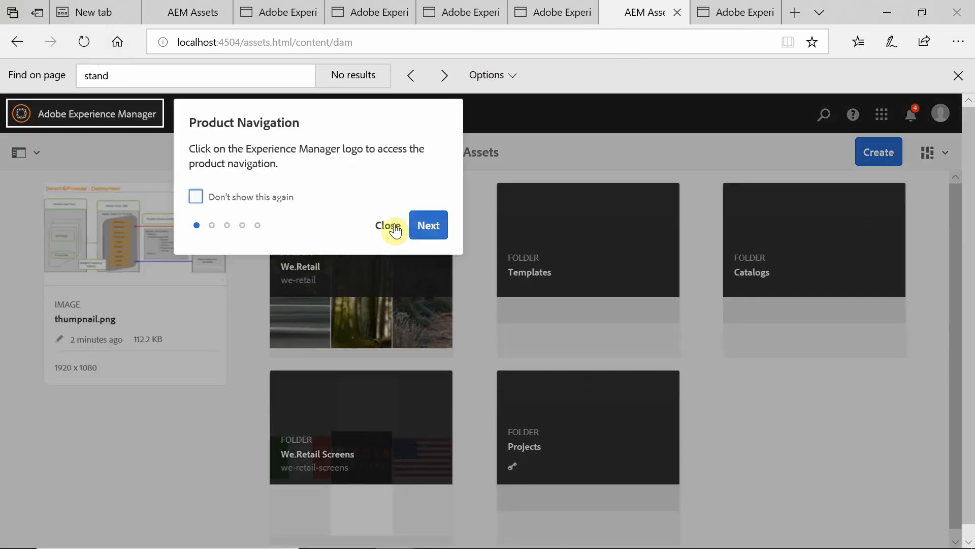
left_click(389, 226)
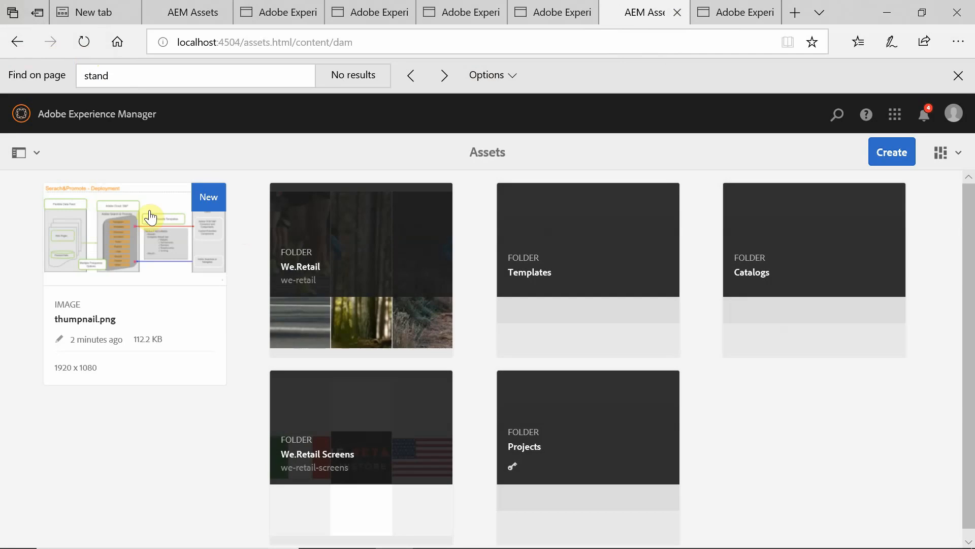
left_click(80, 45)
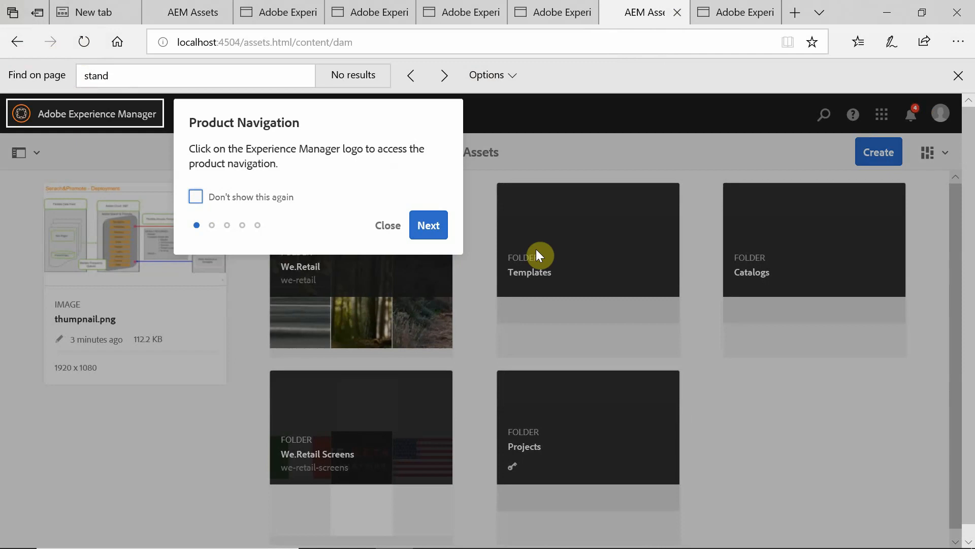
left_click(389, 225)
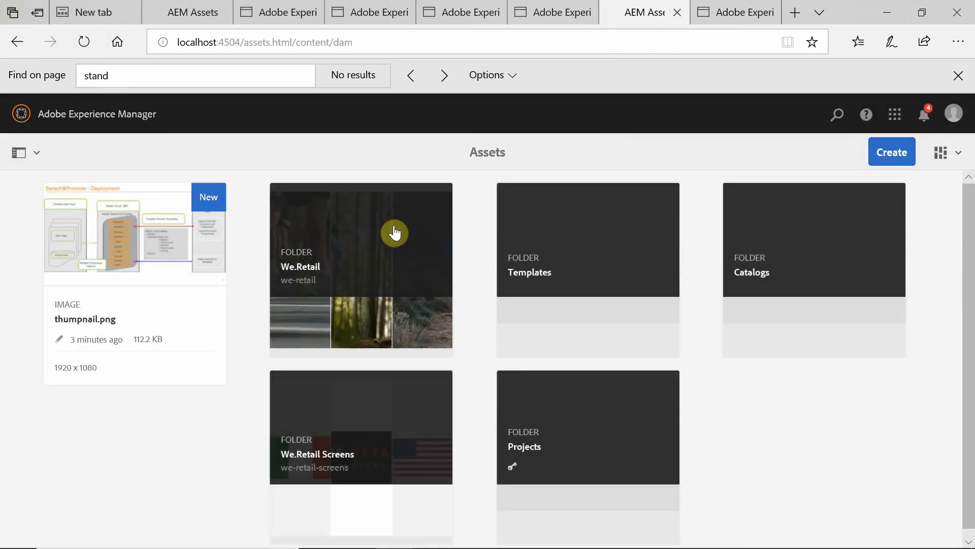
Check the standby status reads stopped, then invoke start() to resume standby syncing.
left_click(724, 13)
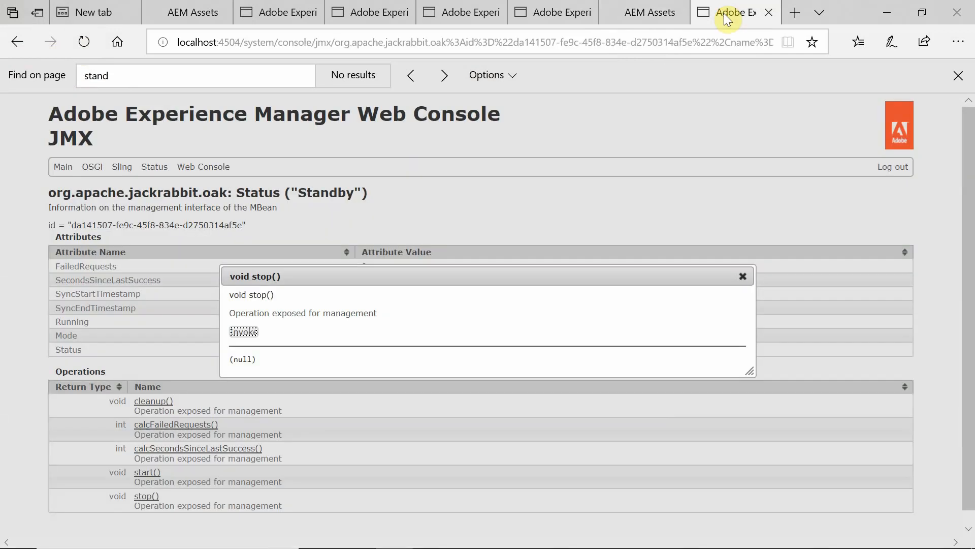
left_click(147, 492)
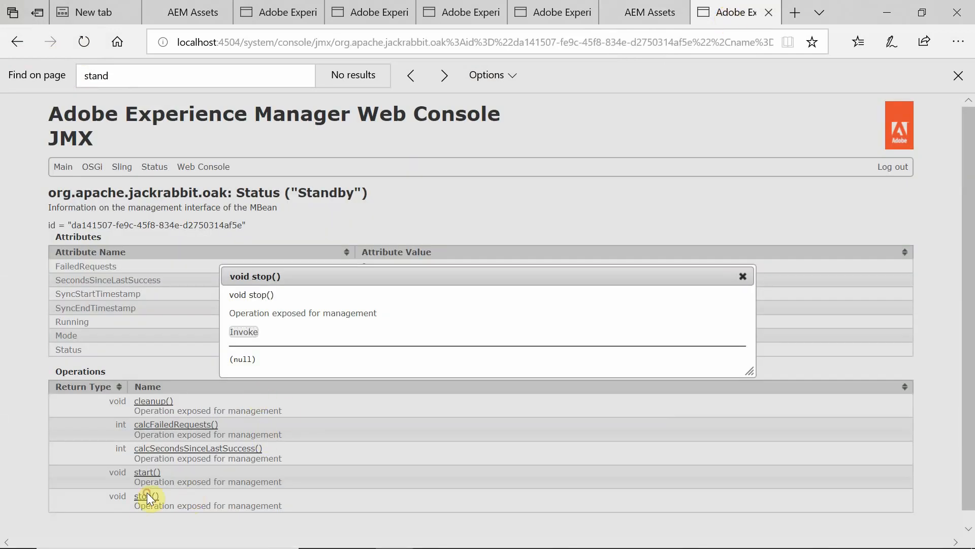
left_click(743, 276)
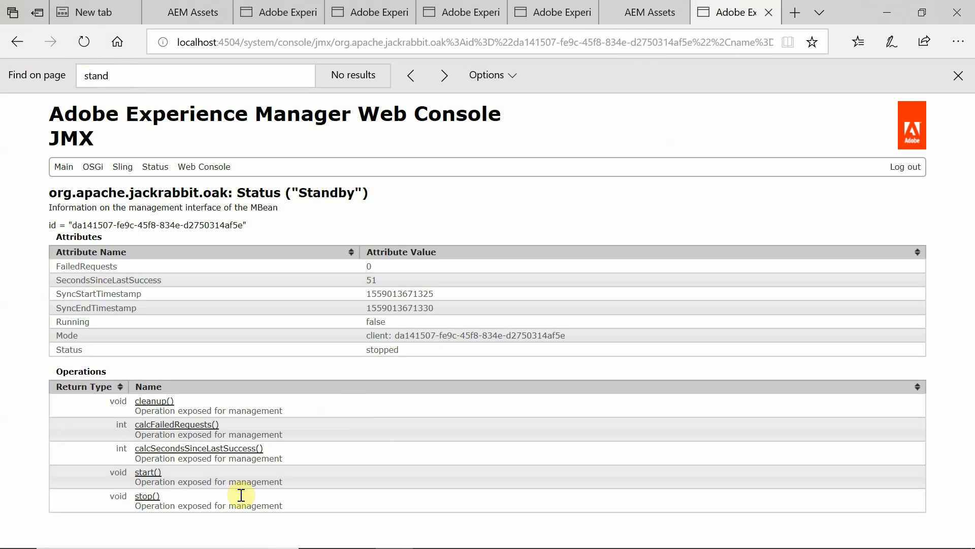
left_click(145, 476)
left_click(243, 331)
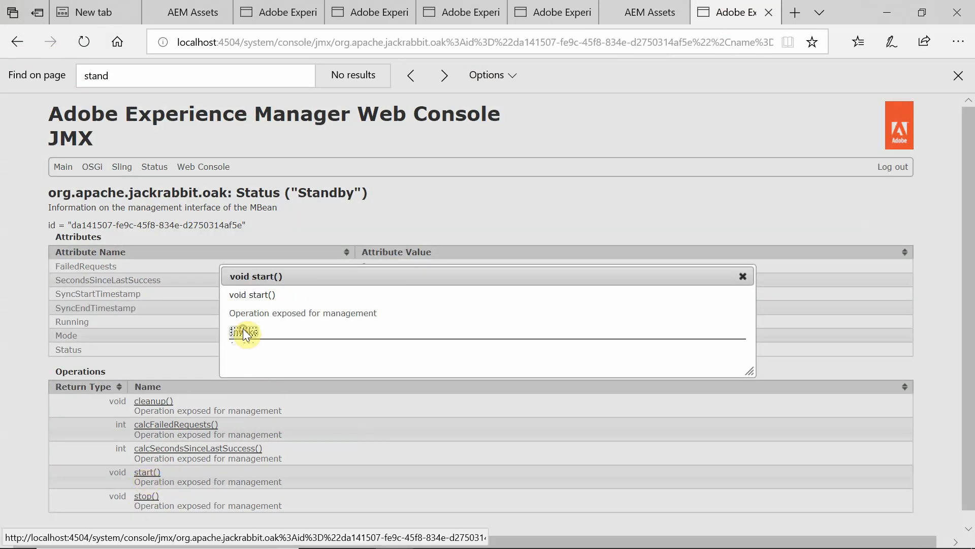
left_click(635, 16)
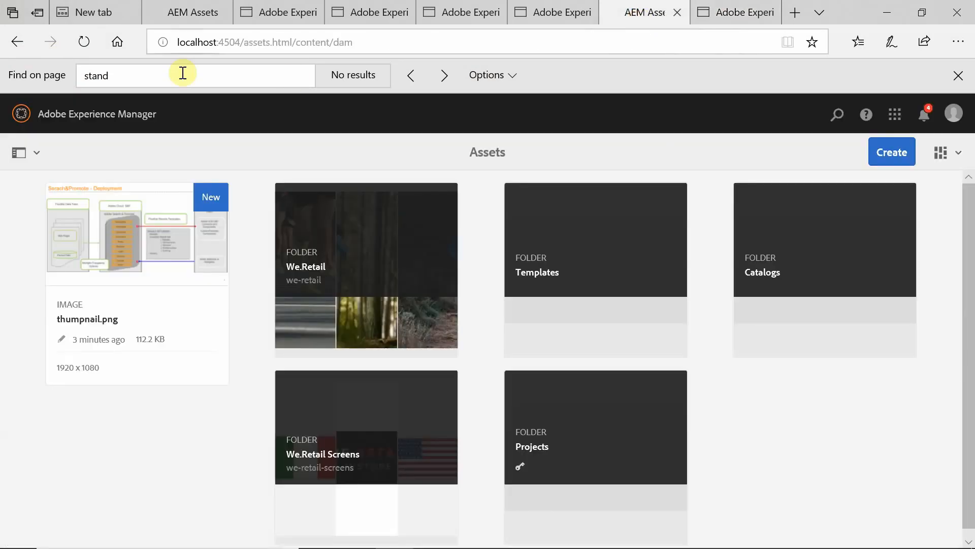
Reload the localhost:4504 Assets page, dismissing the tour, until gcloud-app-deploy-no-jdk1.png appears.
left_click(85, 43)
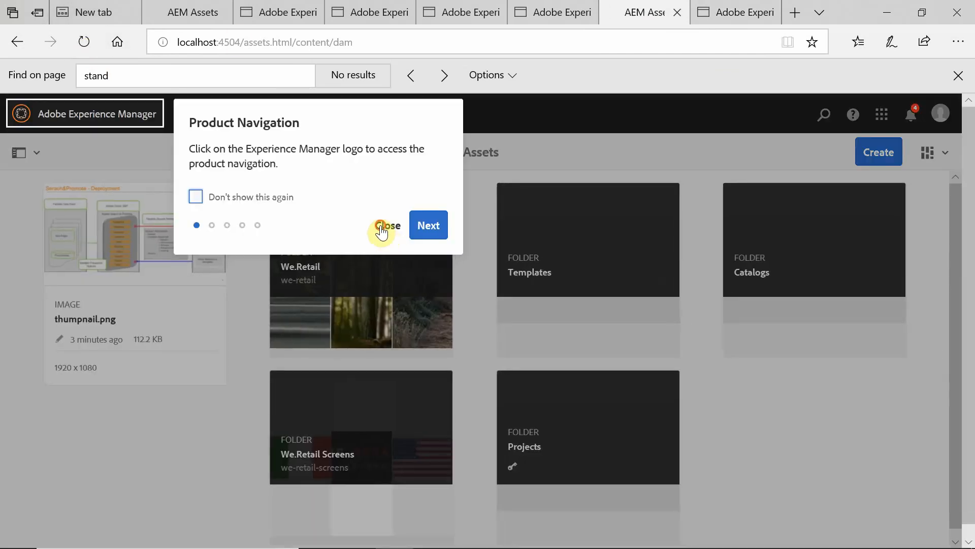
left_click(387, 225)
left_click(85, 42)
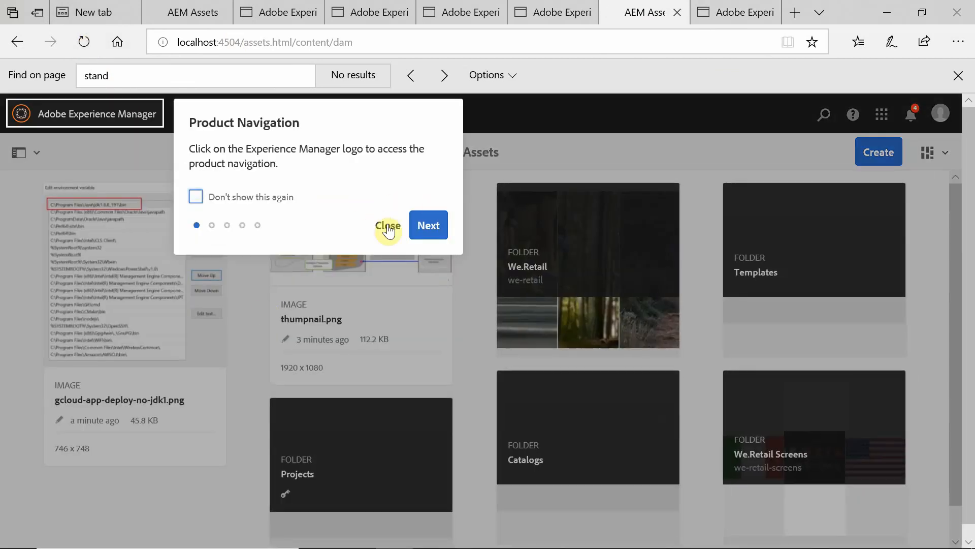
left_click(388, 226)
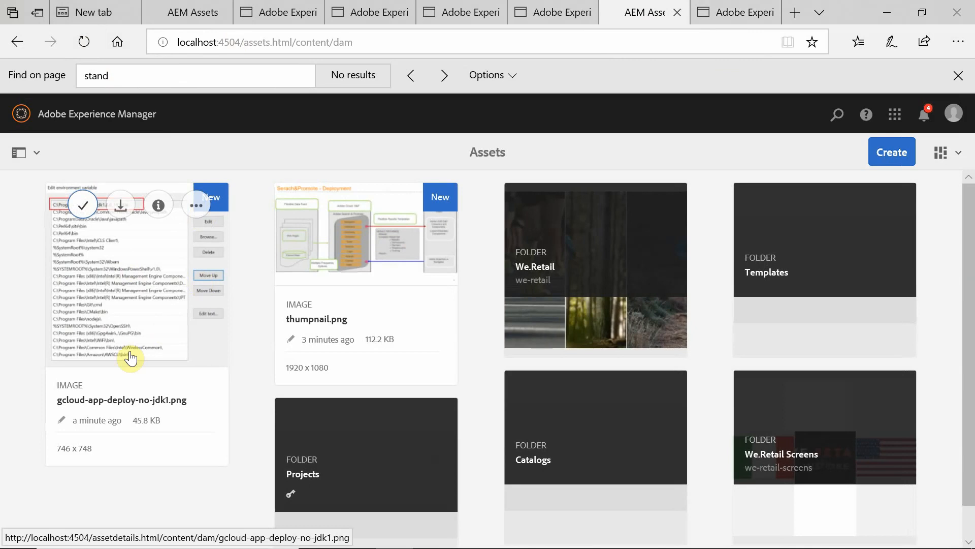
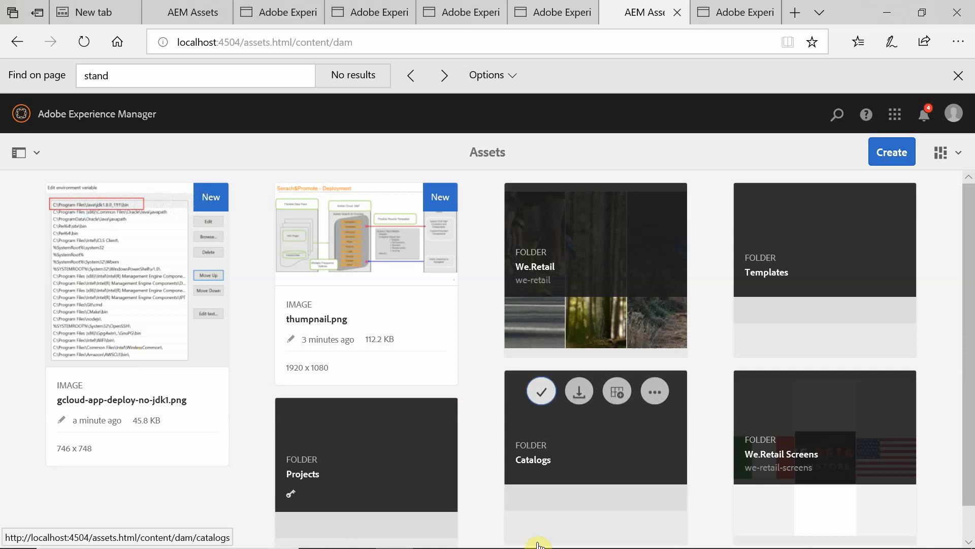
Close the java console window running the standby instance and move to the next window.
mouse_move(645, 531)
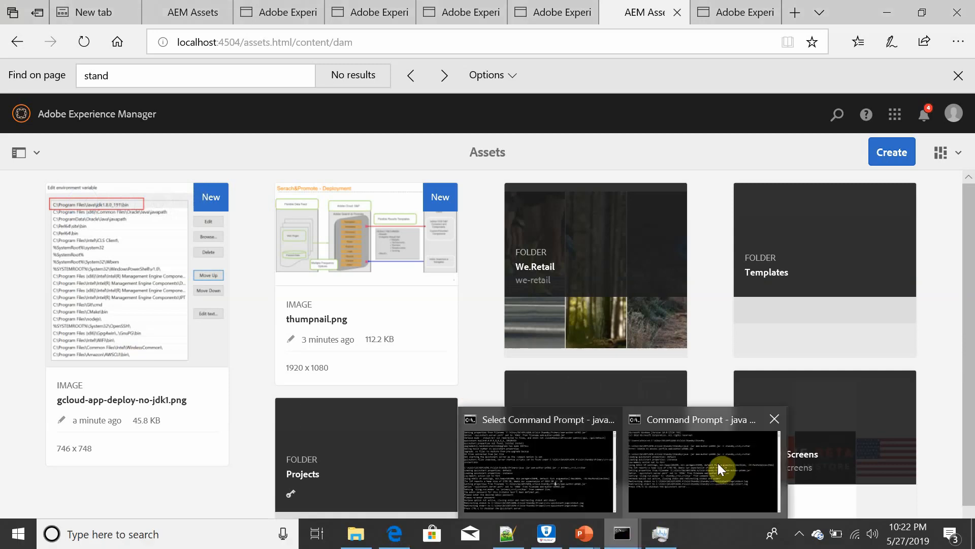
left_click(719, 468)
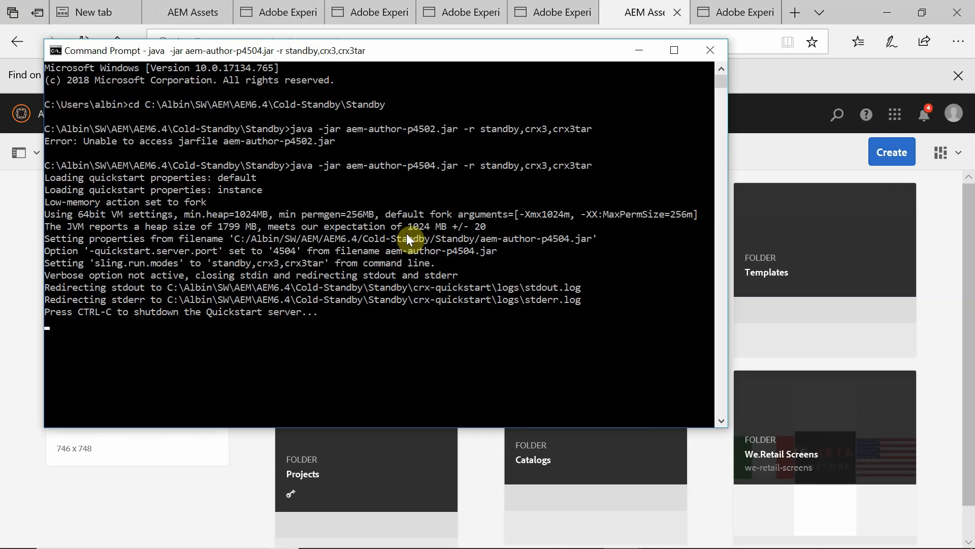
left_click(710, 56)
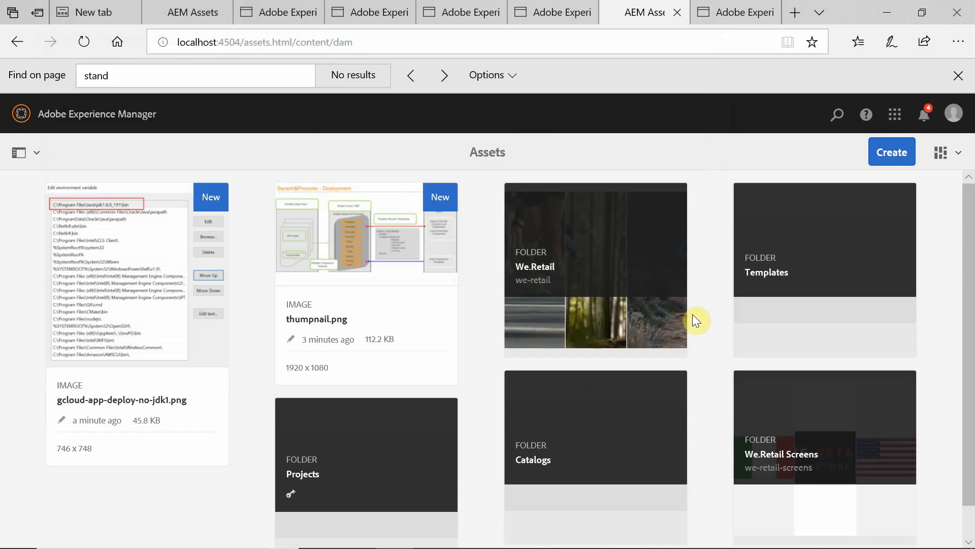
mouse_move(584, 339)
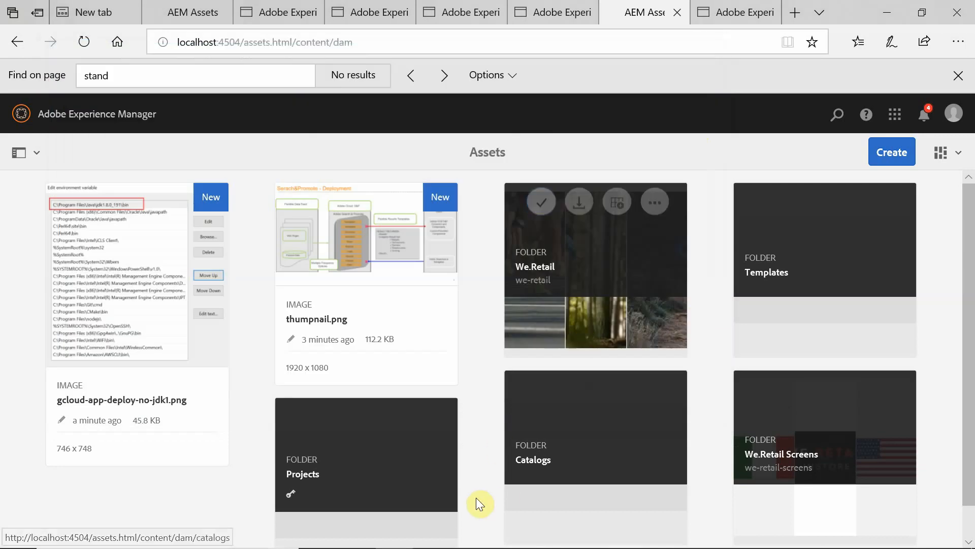
key("alt+Tab")
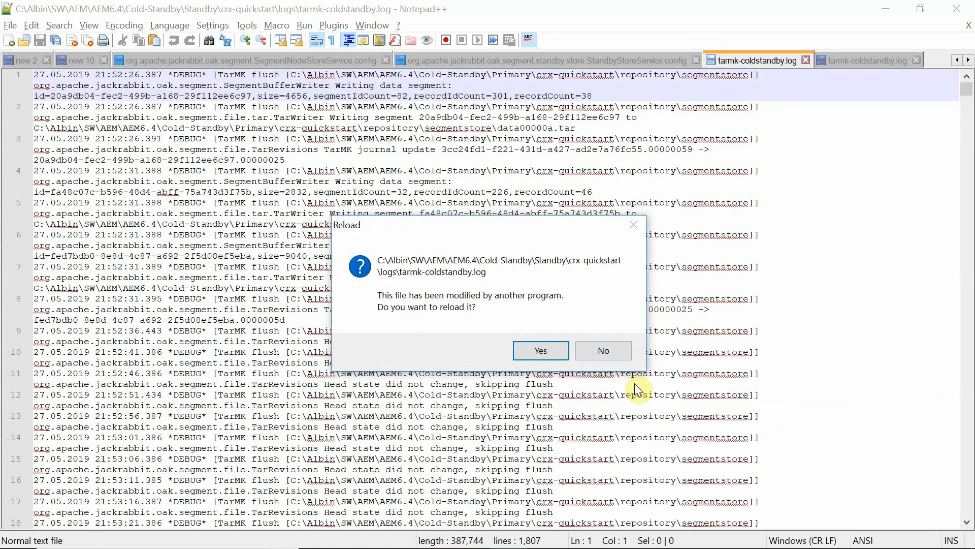
Skip reloading the log and select the primary start command on line 40 of new 10.
left_click(604, 350)
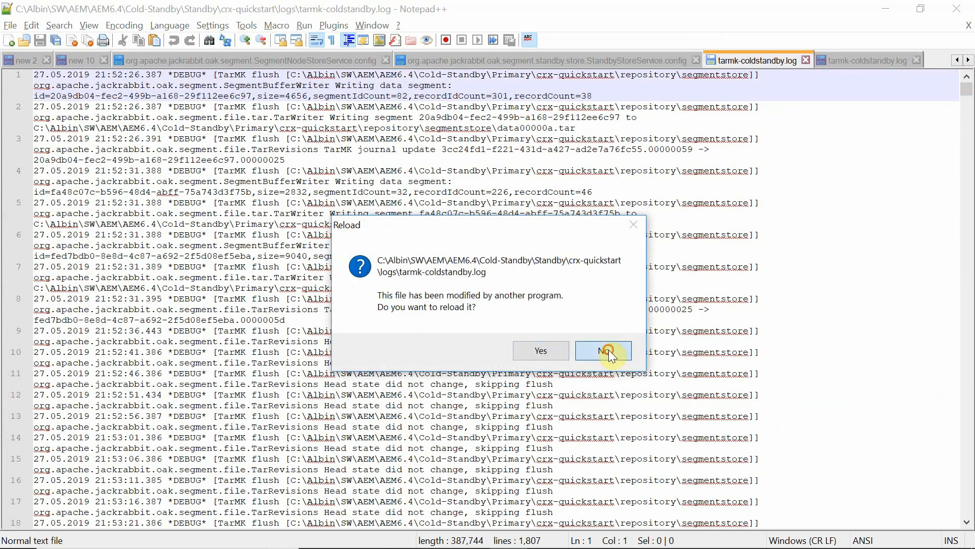
double_click(957, 59)
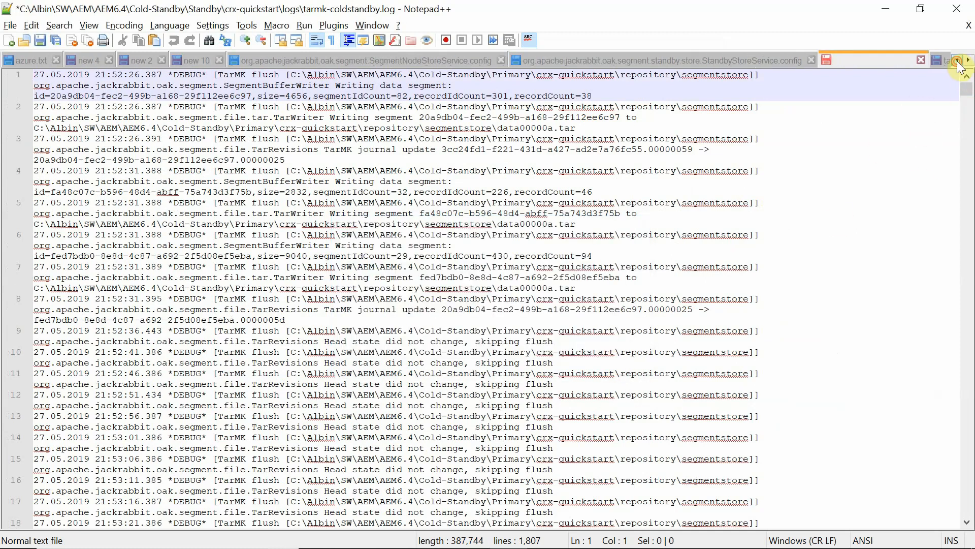
left_click(202, 61)
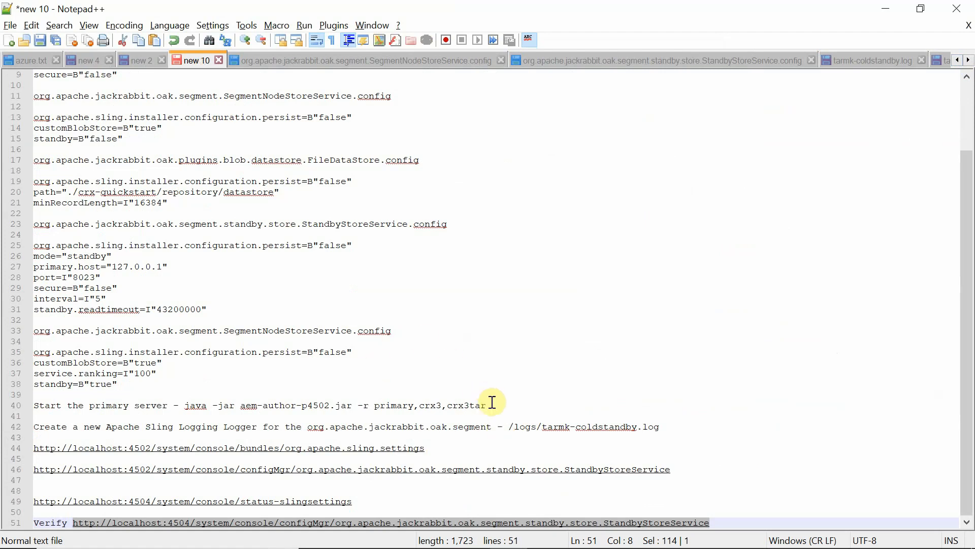
left_click_drag(486, 404, 186, 407)
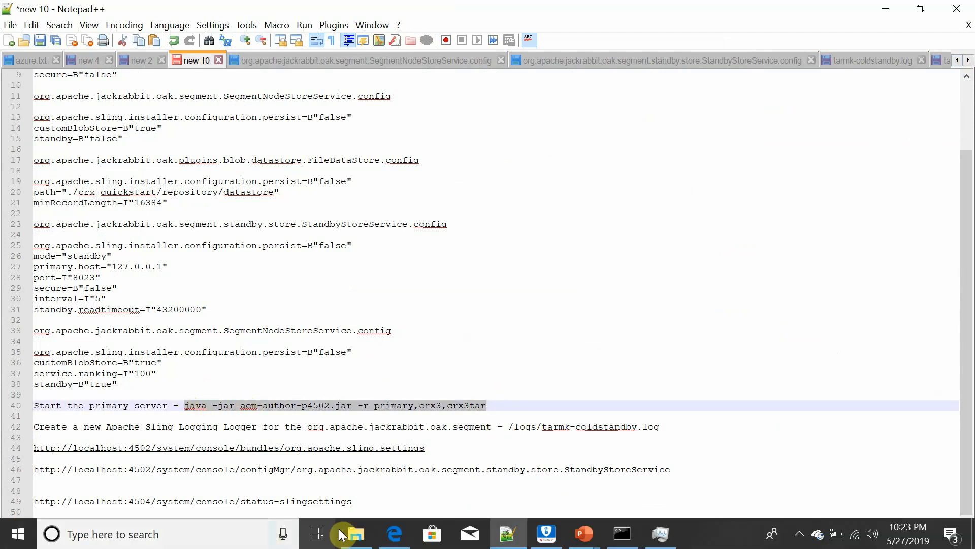
left_click(356, 534)
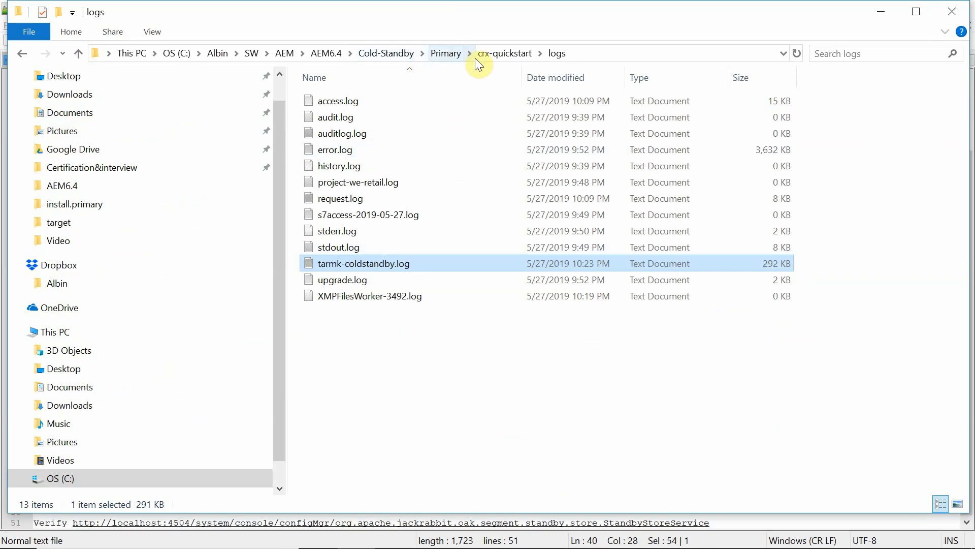
Open Command Prompt and change directory to the Cold-Standby Standby folder.
left_click(392, 52)
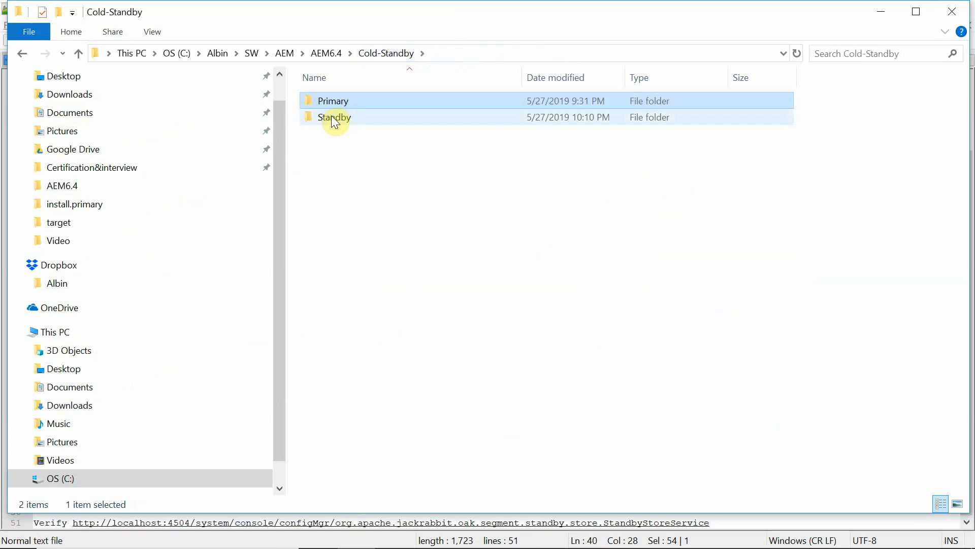
double_click(331, 115)
left_click(504, 53)
key("ctrl+c")
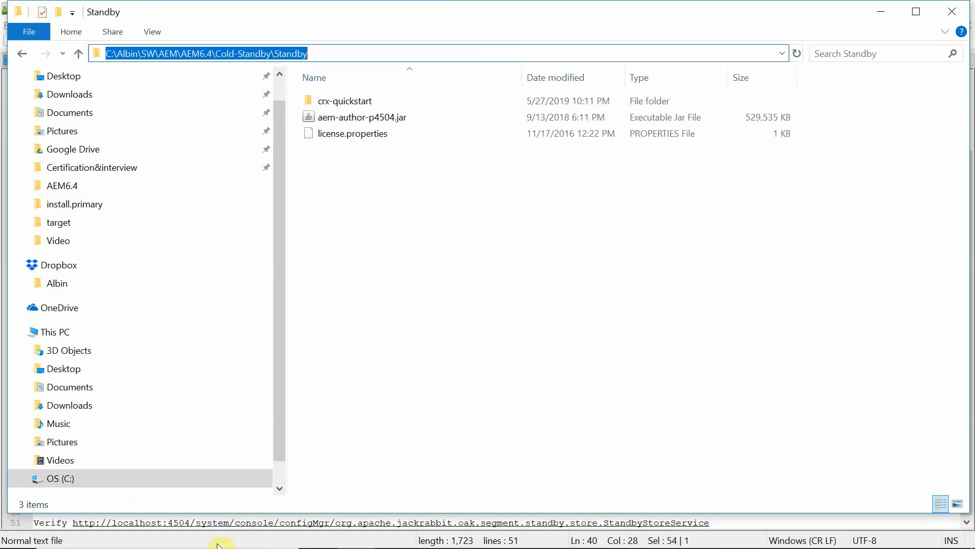
left_click(121, 536)
type("cmd")
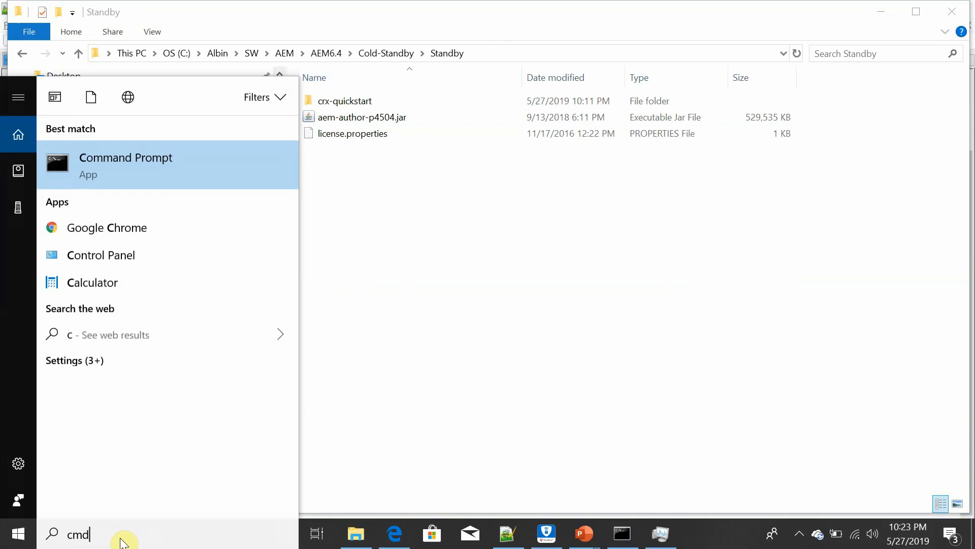
key("Return")
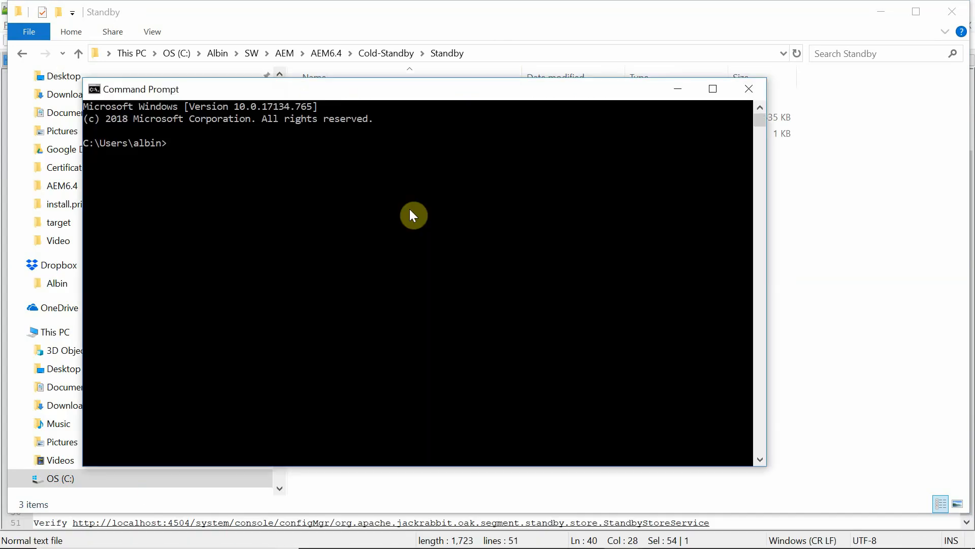
type("cd")
key("ctrl+v")
key("Return")
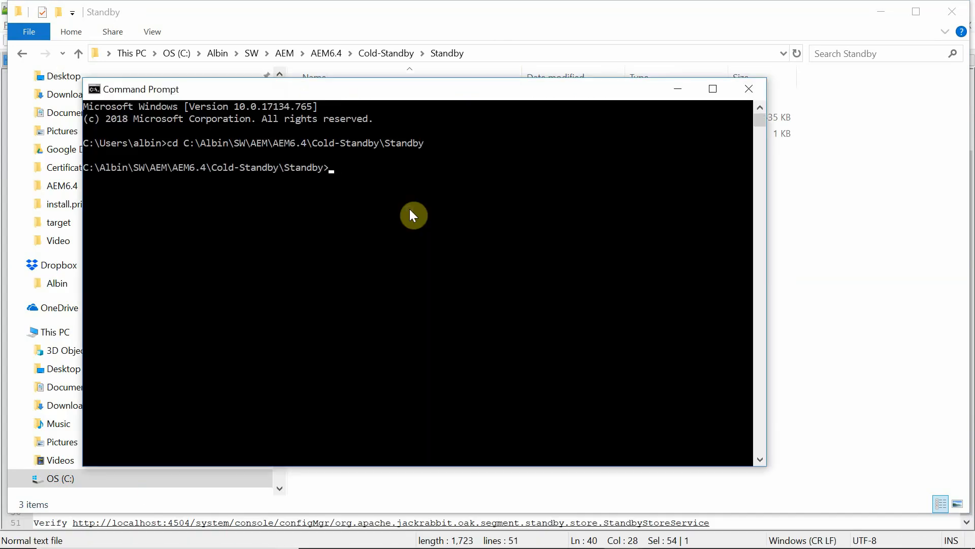
Paste the java start command from the new 10 notes and run it.
key("alt+Tab")
key("alt+Tab")
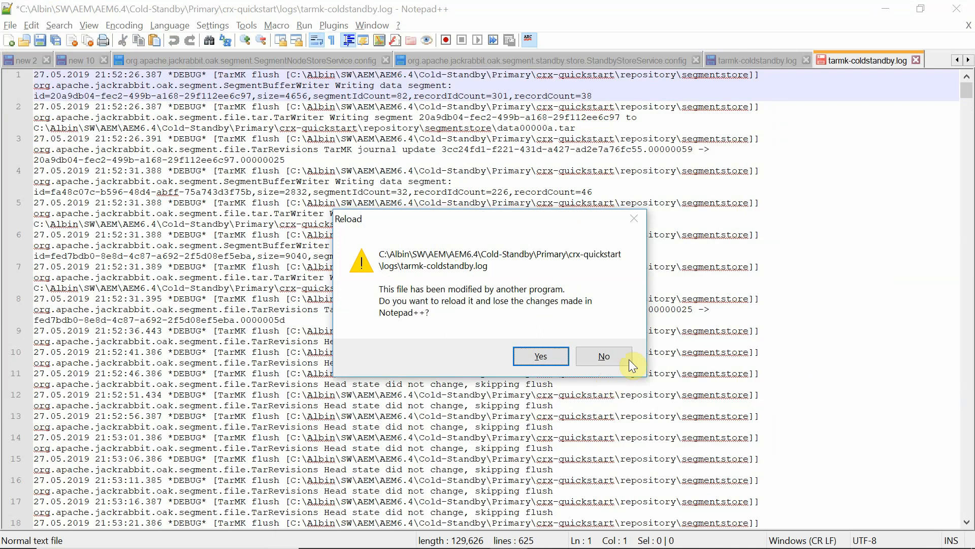
left_click(604, 356)
left_click(81, 64)
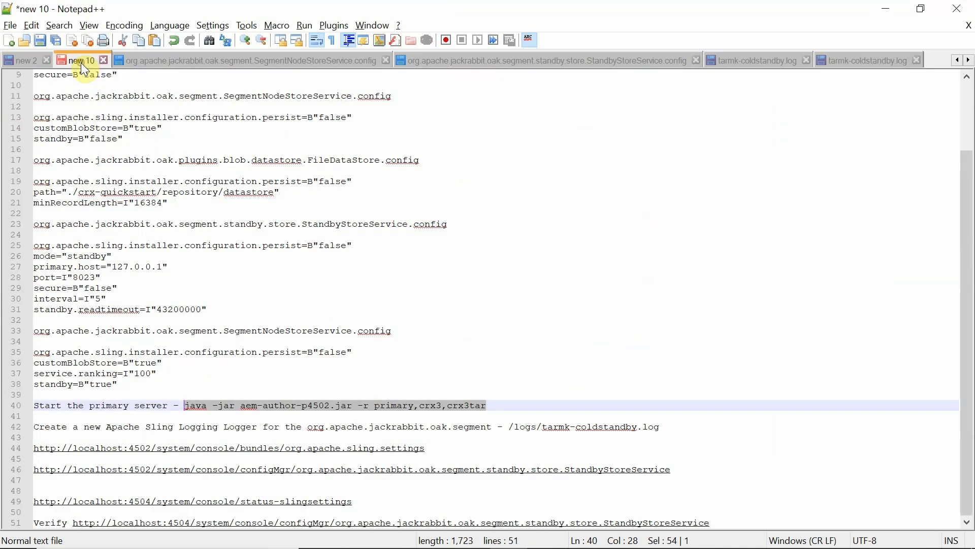
key("alt+Tab")
type("java -jar aem-author-p4502.jar -r primary,crx3,crx3tar")
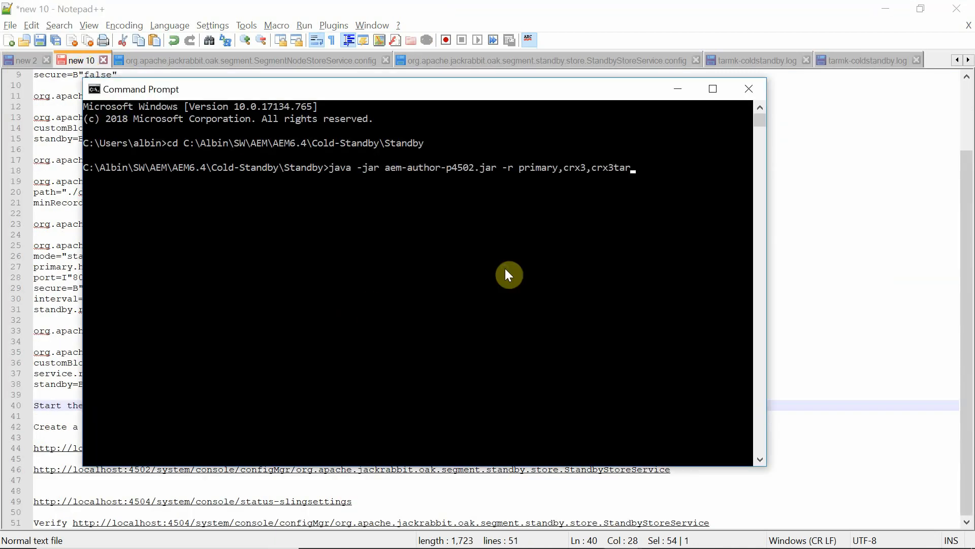
key("Return")
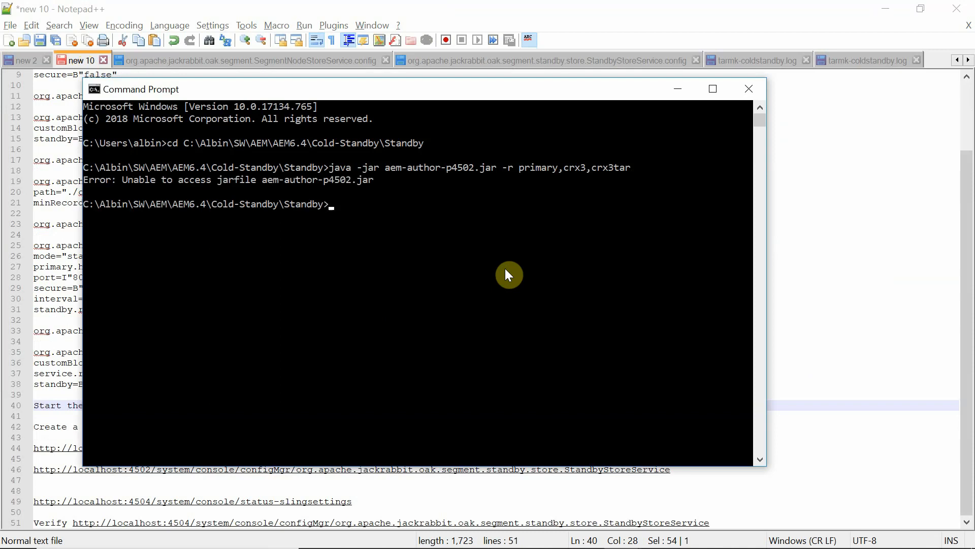
Rerun the command with aem-author-p4504.jar and run modes primary,crx3,crx3tar.
key("Up")
key("Left")
key("Left")
key("Left")
key("Left")
key("Left")
key("Left")
key("Left")
key("Left")
key("Left")
key("Left")
key("Left")
key("Left")
key("Left")
key("Left")
key("Left")
key("Left")
key("Left")
key("Left")
key("Left")
key("Left")
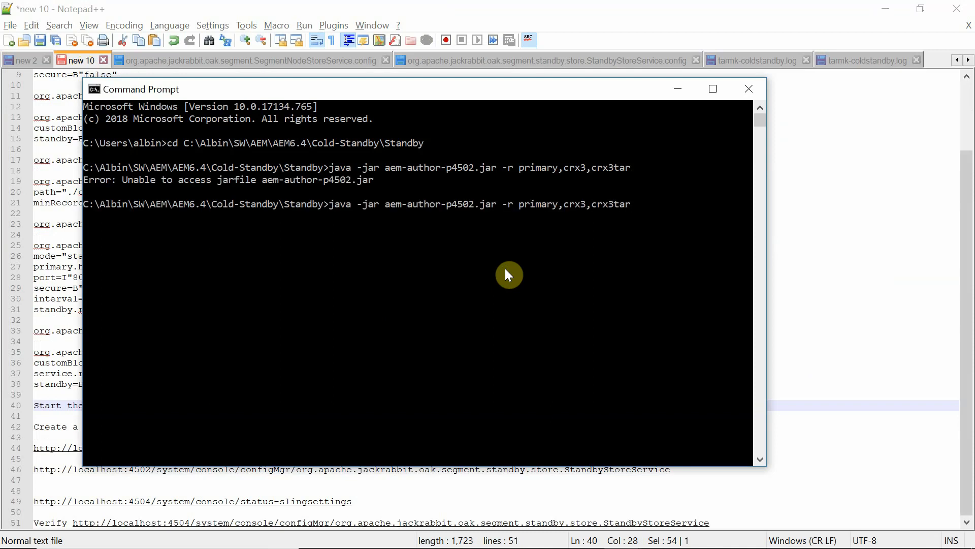
key("BackSpace")
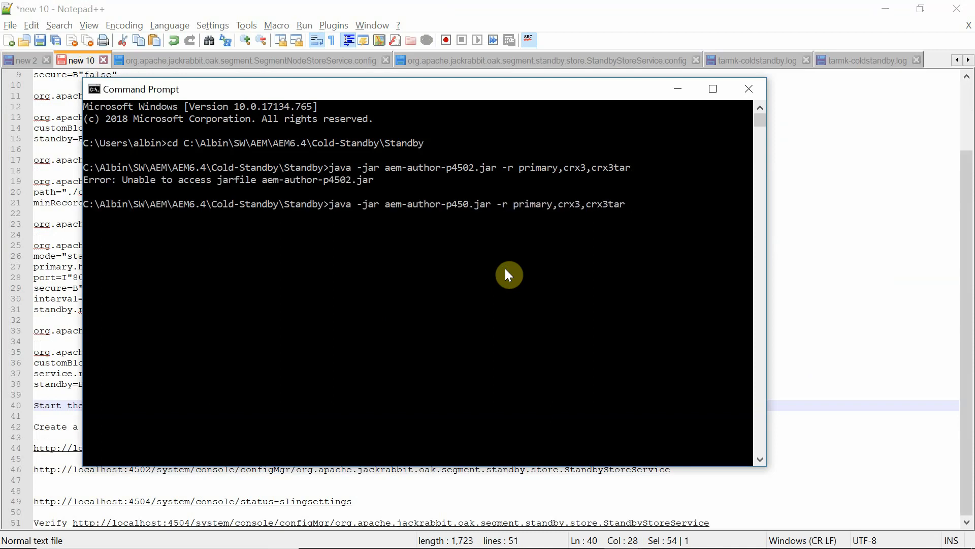
type("4")
key("Return")
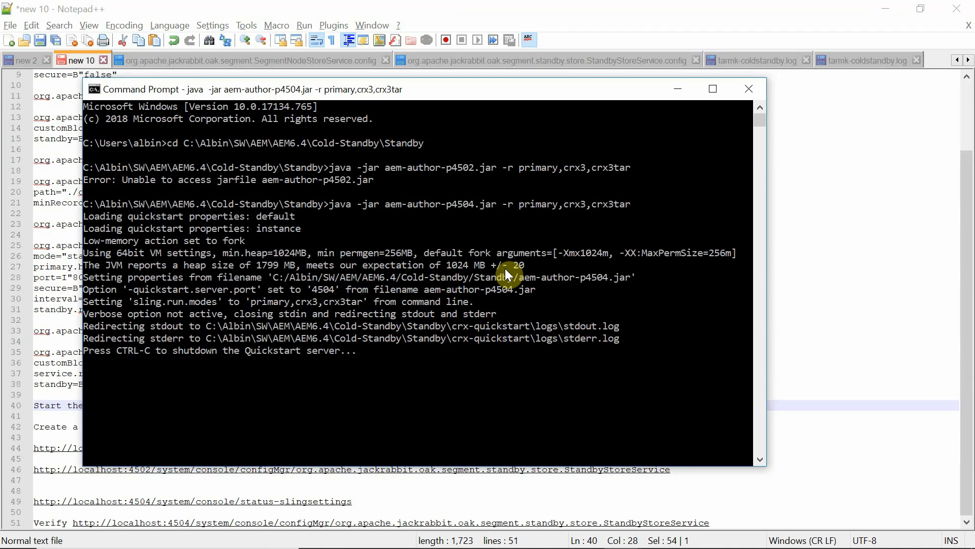
key("alt+Tab")
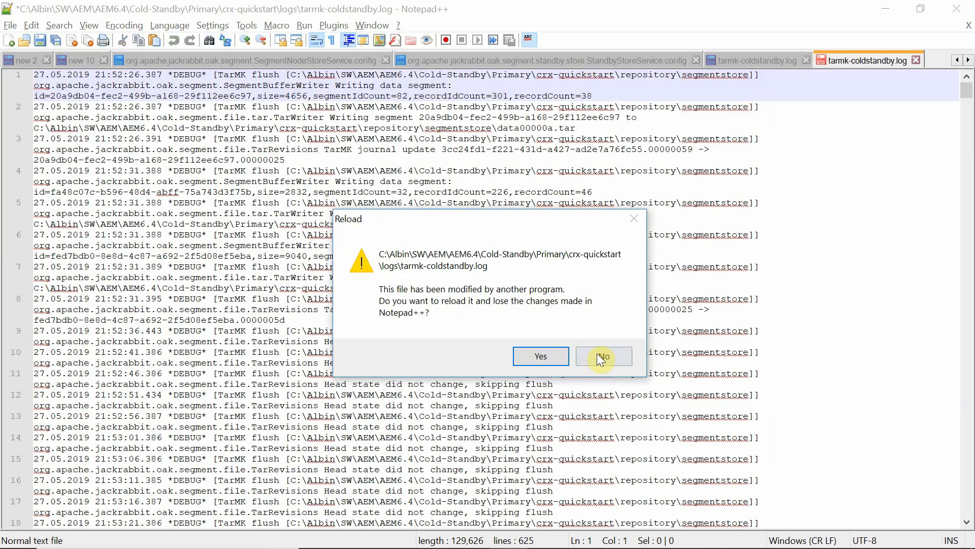
Reload both tarmk-coldstandby logs and scroll to the latest entries in each.
left_click(541, 356)
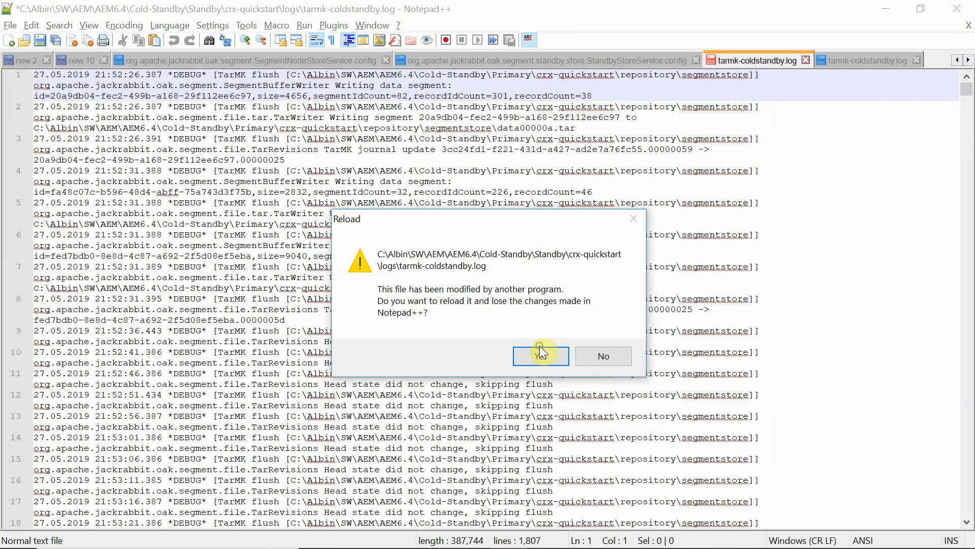
left_click(540, 347)
left_click_drag(966, 85, 967, 508)
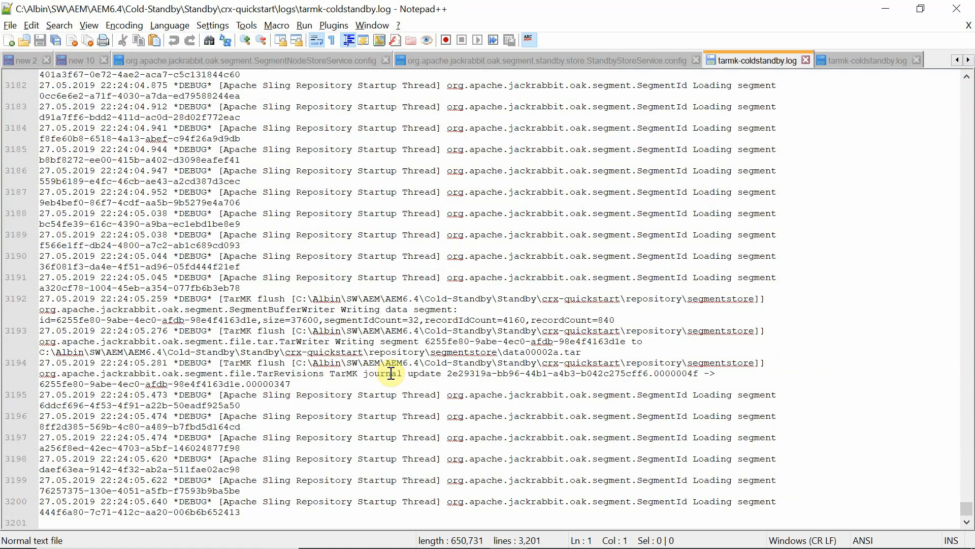
left_click(863, 60)
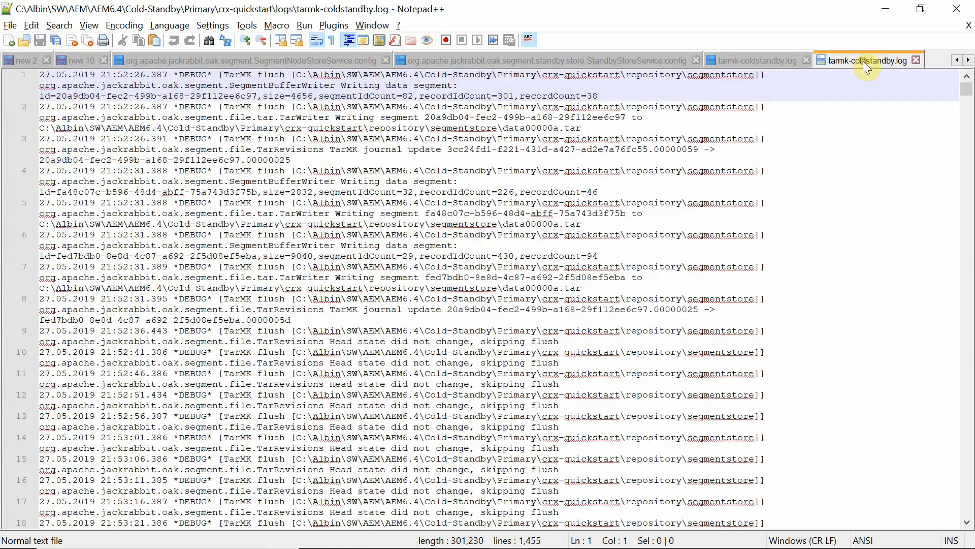
left_click_drag(966, 122, 965, 432)
left_click(965, 432)
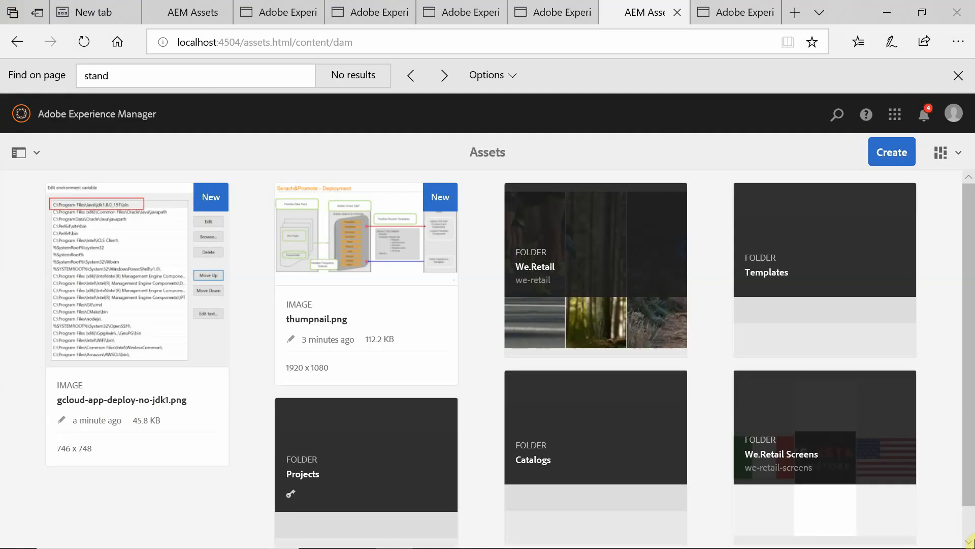
Minimize the server console and navigate the browser to localhost:4504/aem/start.html.
key("alt+Tab")
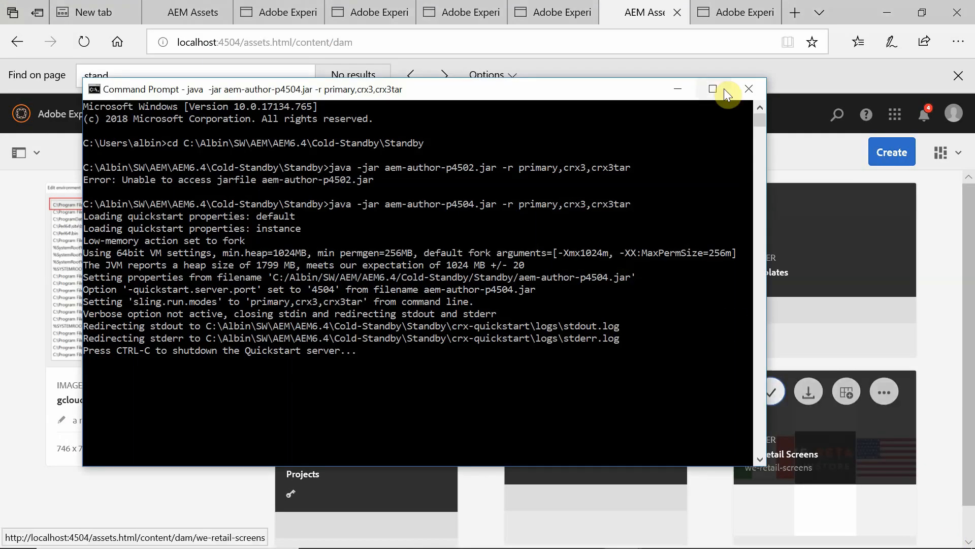
left_click(676, 93)
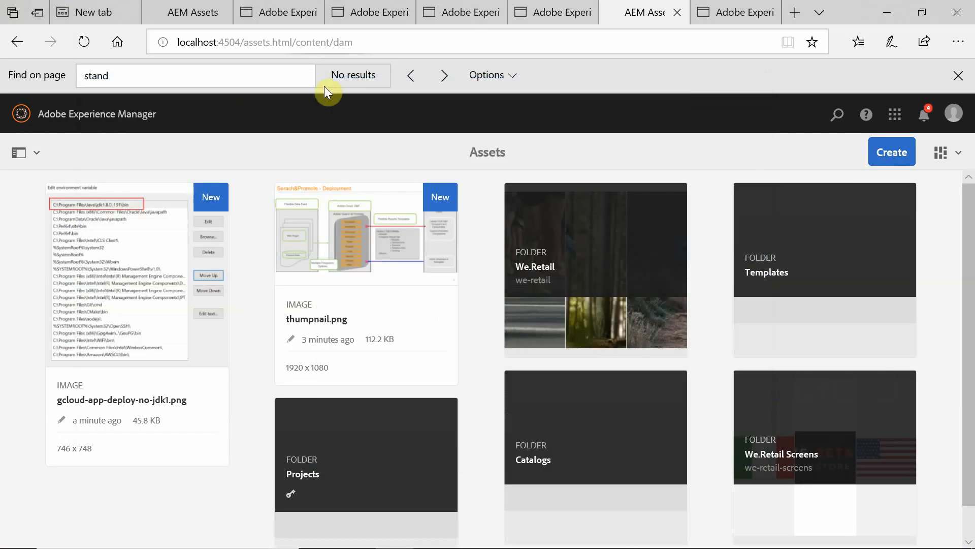
left_click(892, 154)
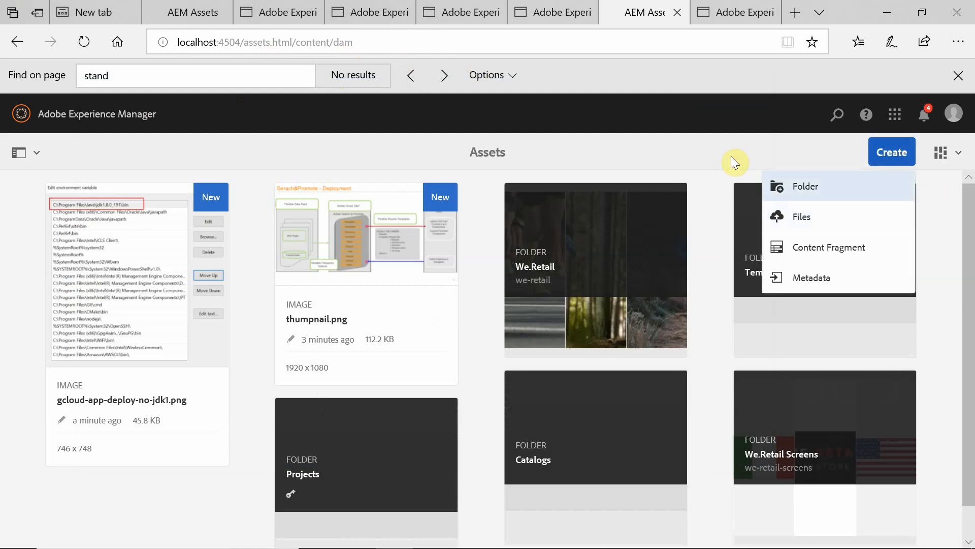
left_click(598, 40)
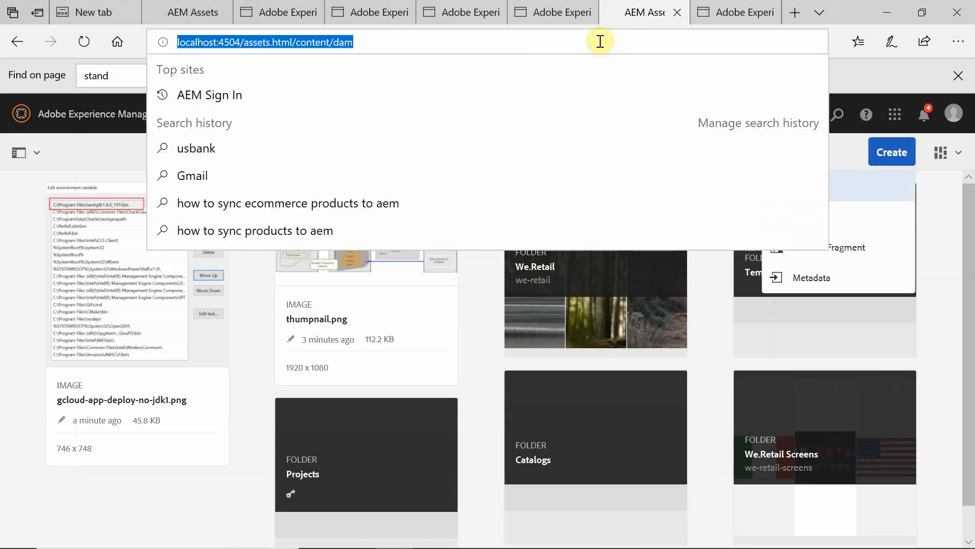
left_click(376, 41)
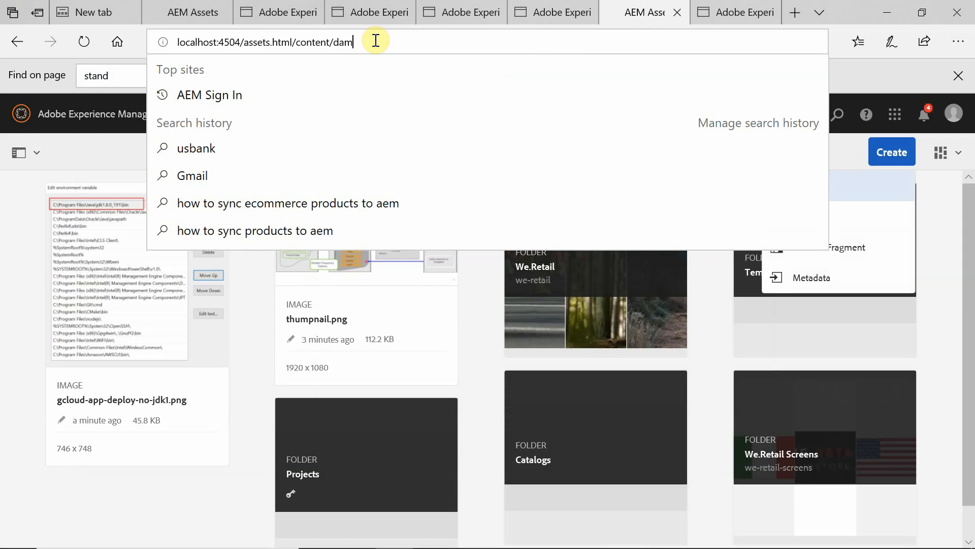
left_click(7, 187)
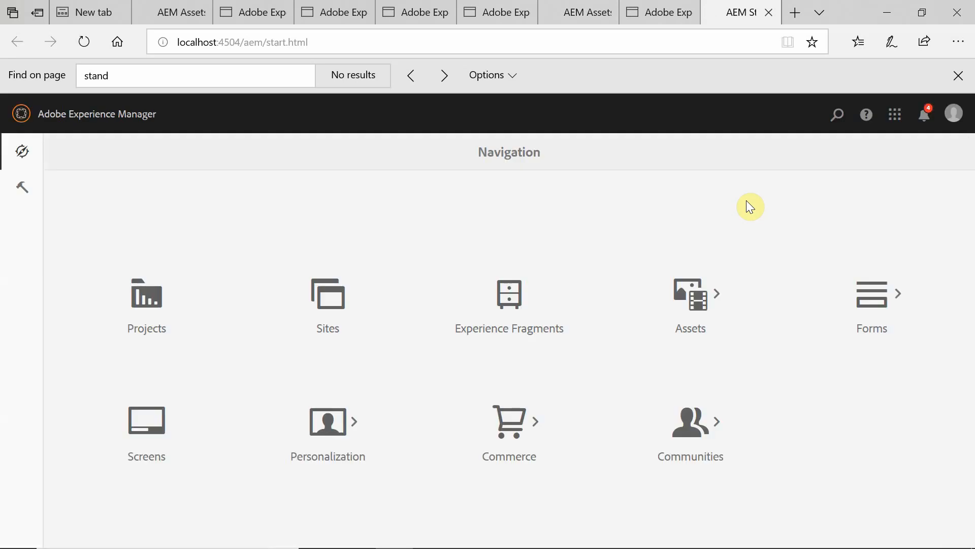
Reload the primary log, keep the standby log, and select the Sling settings URL in new 10.
key("alt+Tab")
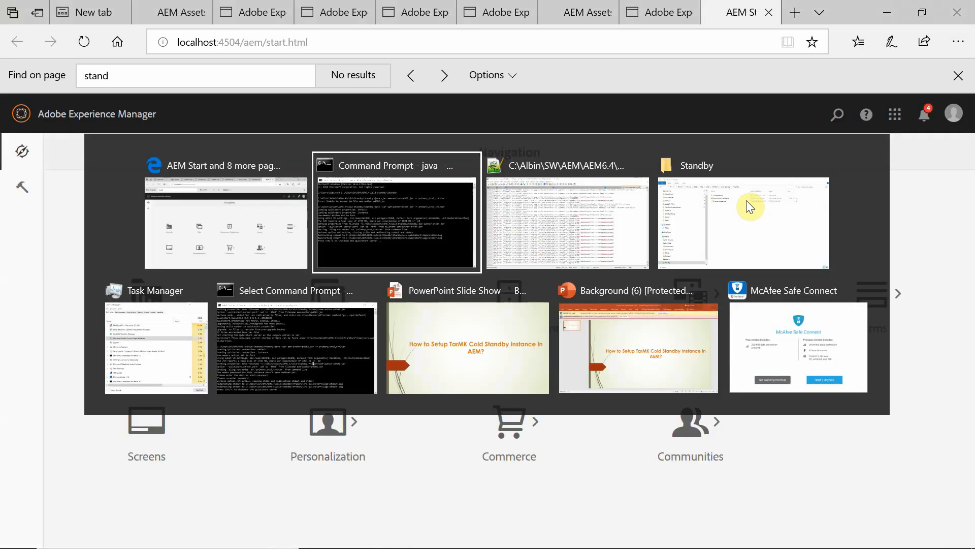
left_click(550, 202)
left_click(541, 350)
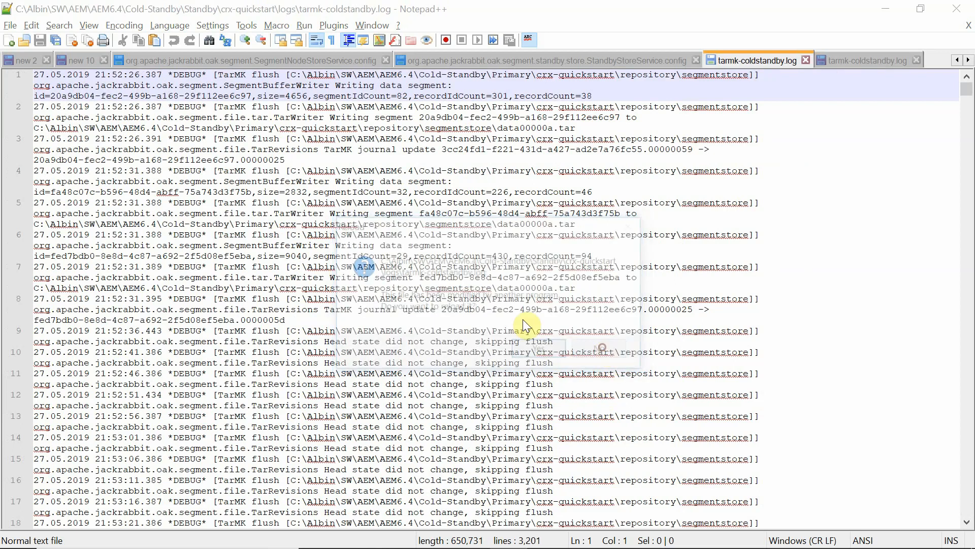
left_click(604, 356)
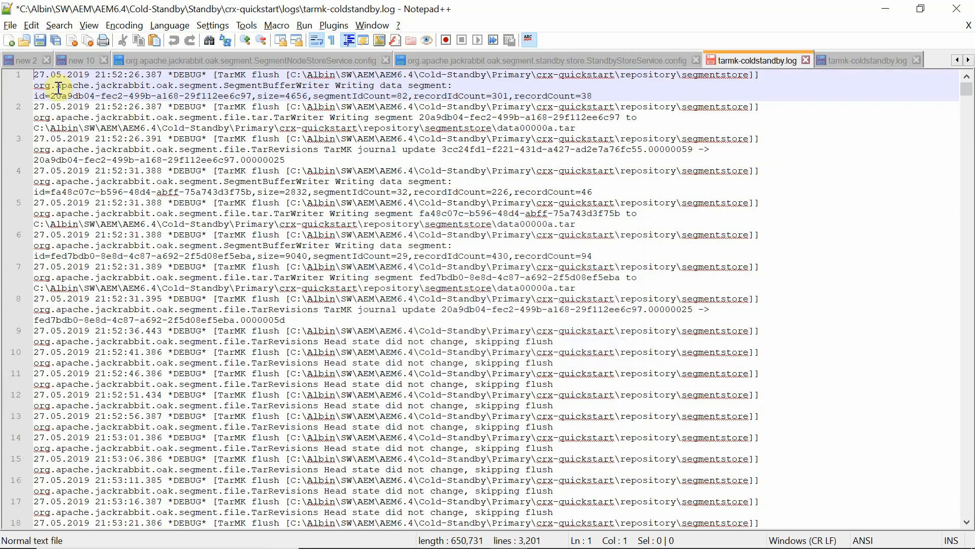
left_click(81, 64)
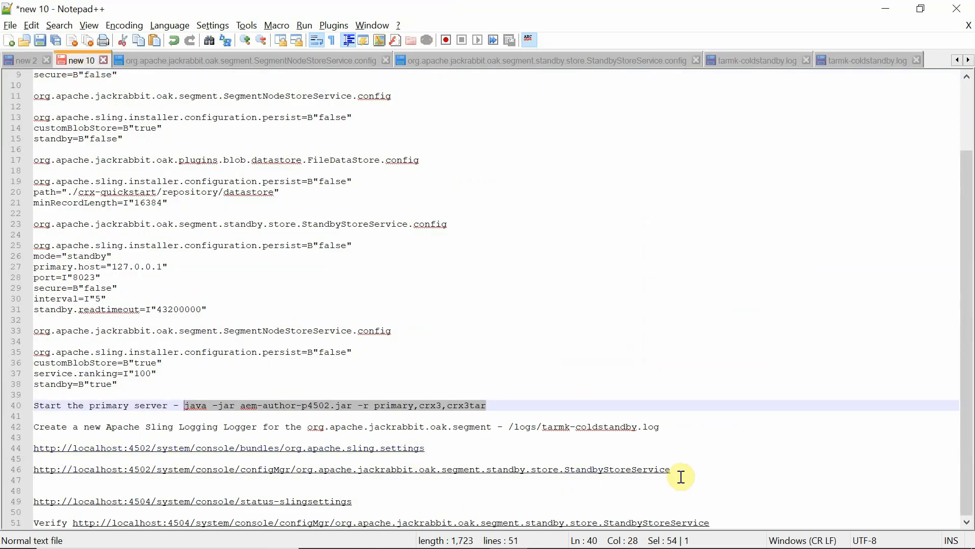
left_click_drag(440, 448, 17, 447)
key("ctrl+c")
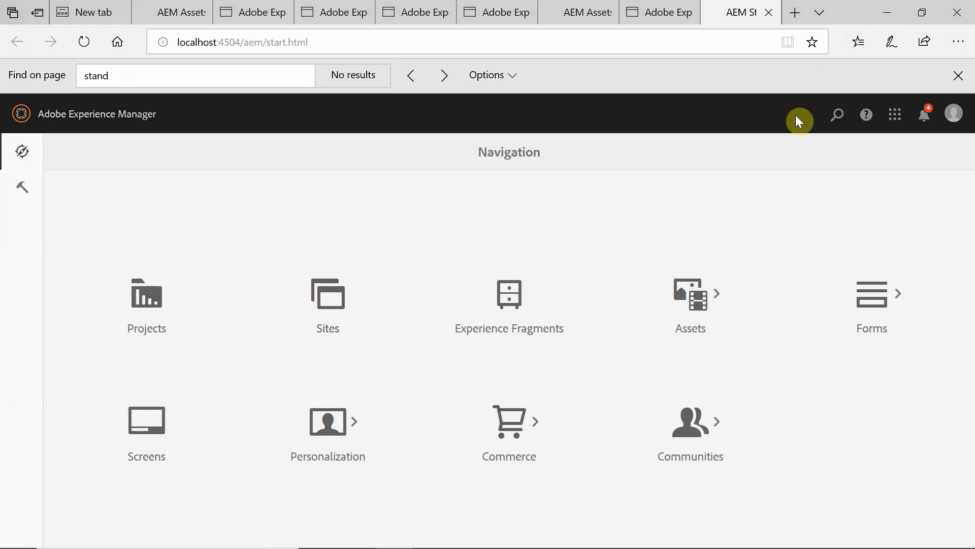
Open the 4504 Sling Settings console in a new tab, then load the StandbyStoreService configMgr URL.
left_click(795, 15)
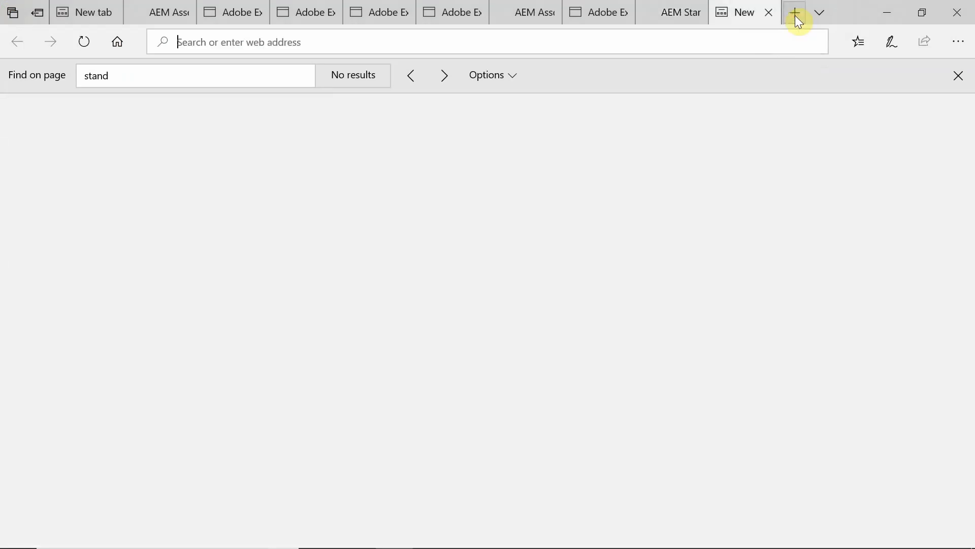
key("ctrl+v")
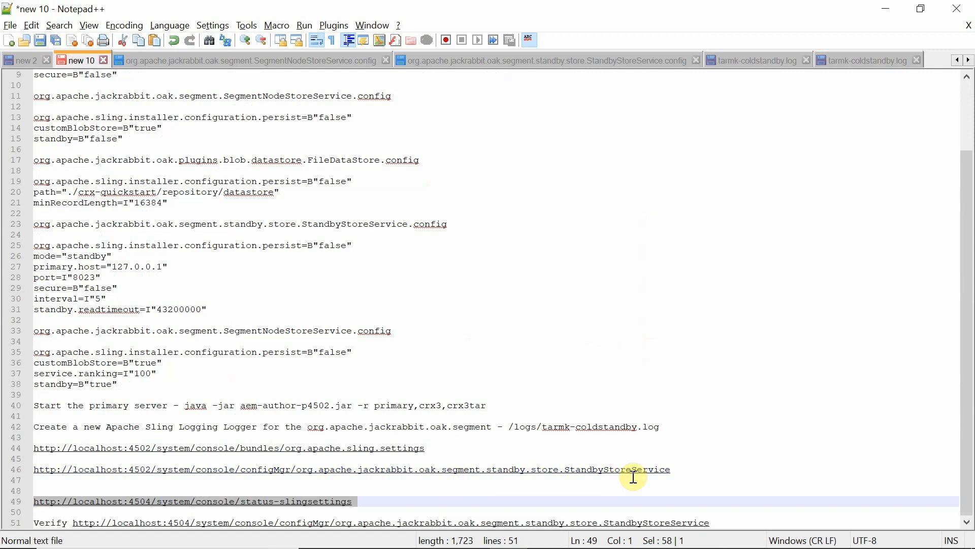
left_click_drag(714, 526, 75, 525)
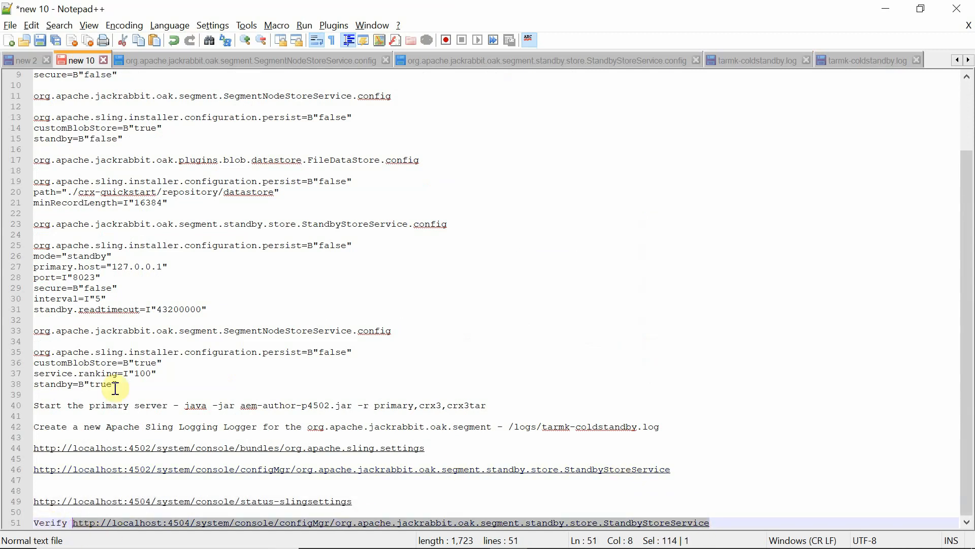
key("alt+Tab")
left_click(431, 36)
type("http://localhost:4504/system/console/configMgr/org.apache.jackrabbit.oak.segment.standby.store.StandbyStoreService")
key("Return")
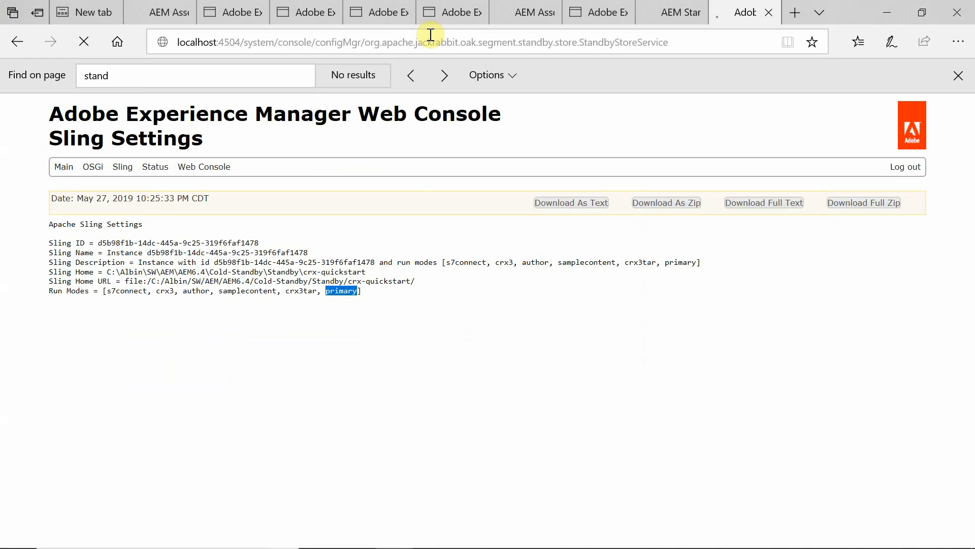